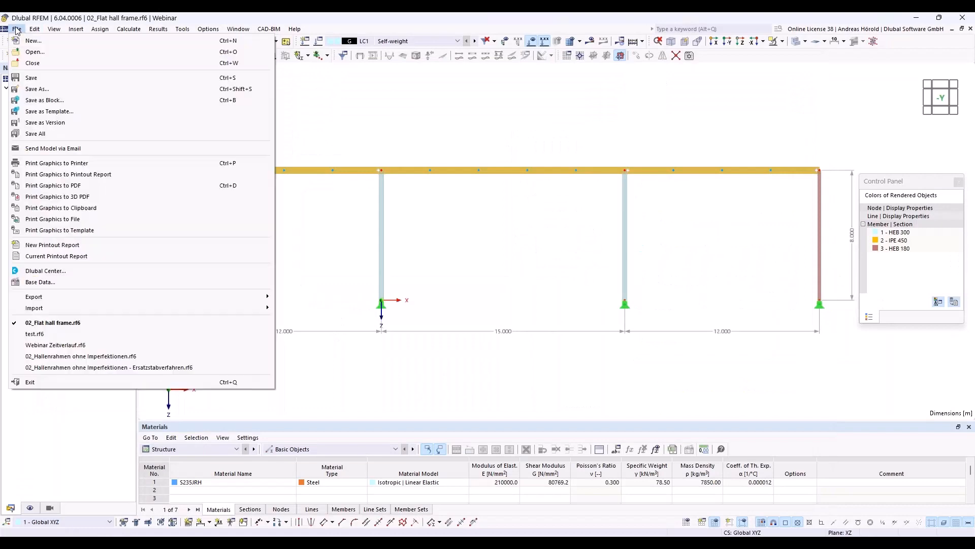
Step: Start a new model named 01_Two-span beam of type 2D | XZ | Plane Stress and activate the Steel Design add-on
{"action": "left_click", "coordinate": [333, 163]}
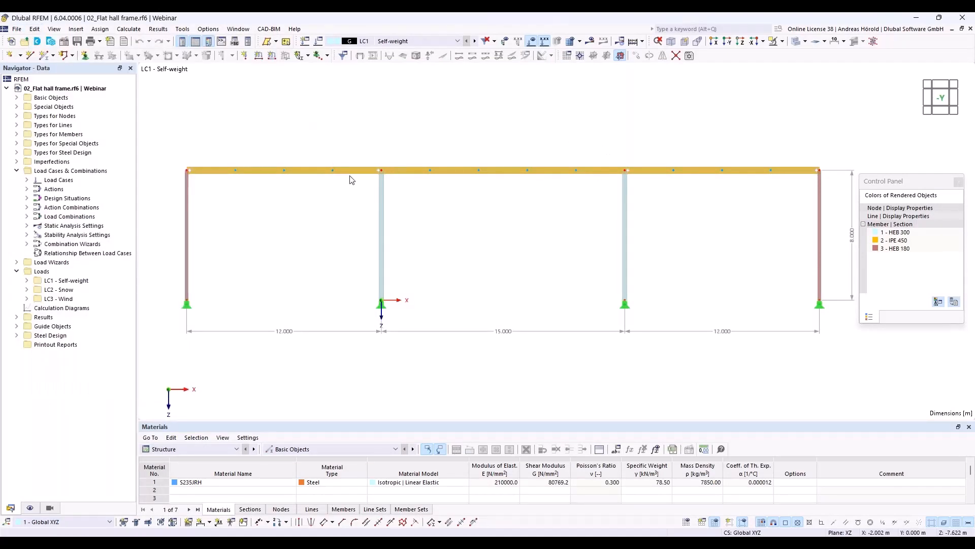
{"action": "left_click", "coordinate": [18, 29]}
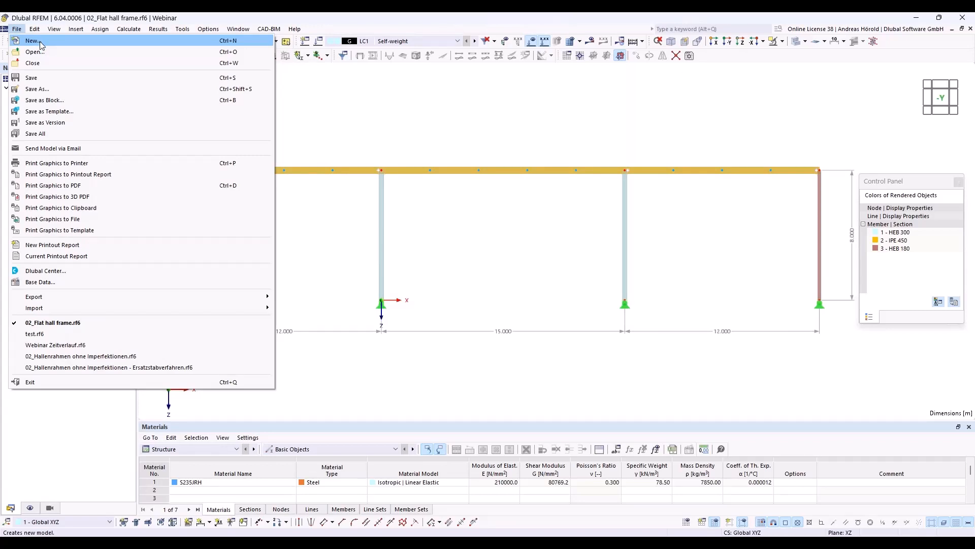
{"action": "left_click", "coordinate": [39, 39]}
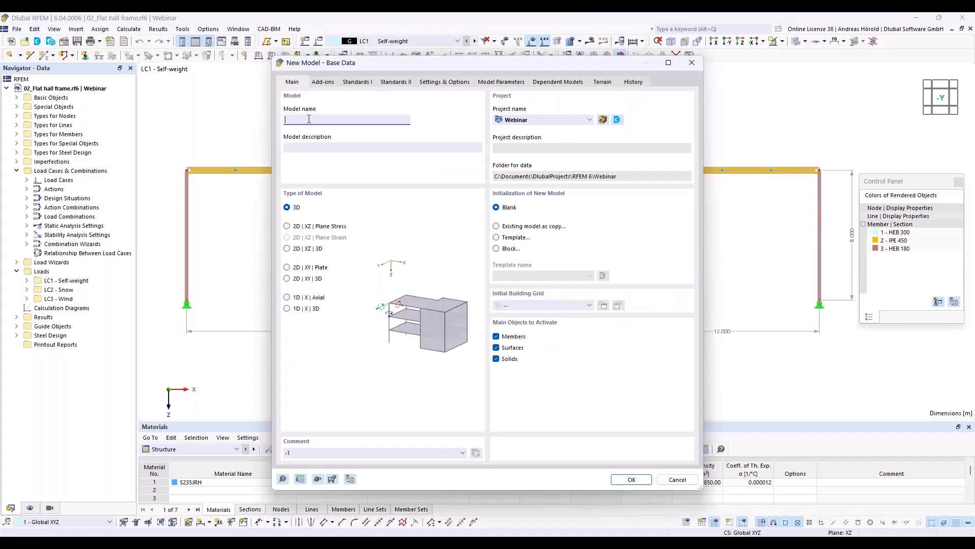
{"action": "type", "text": "01_Two-span beam"}
{"action": "left_click", "coordinate": [288, 227]}
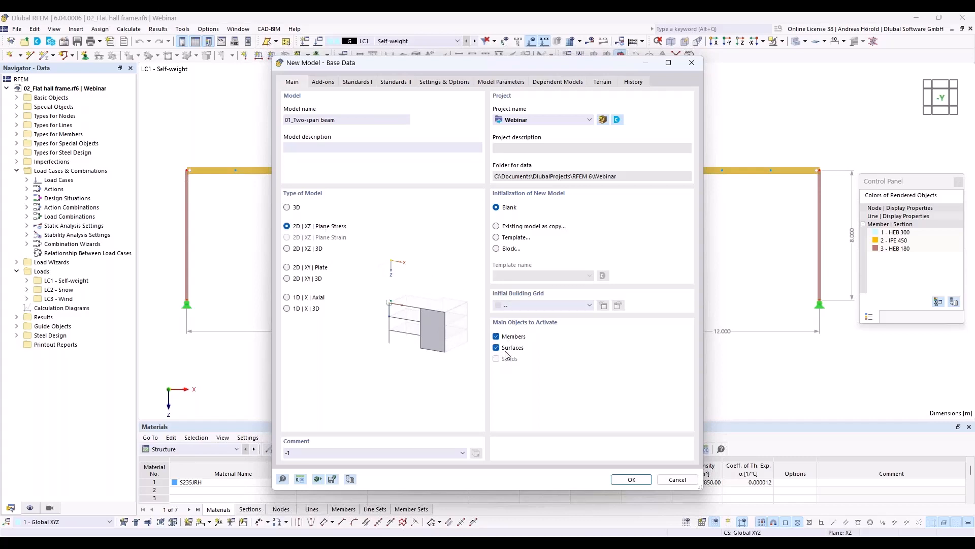
{"action": "left_click", "coordinate": [321, 83]}
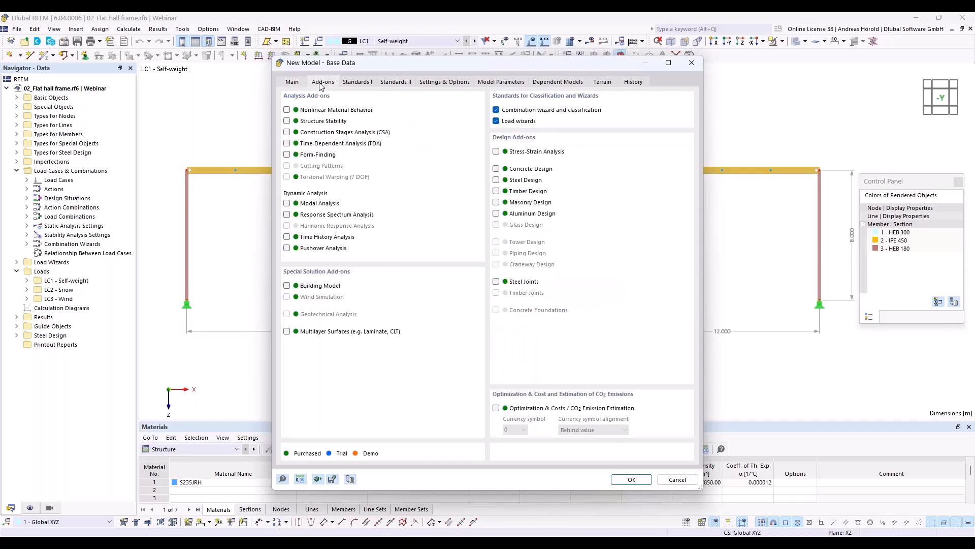
{"action": "left_click", "coordinate": [496, 180]}
Step: Set the national annexes to DIN 2012-08 for EN 1990, DIN 2019-04 for EN 1991 and DIN 2020-11 for EN 1993, and create the model
{"action": "left_click", "coordinate": [357, 82]}
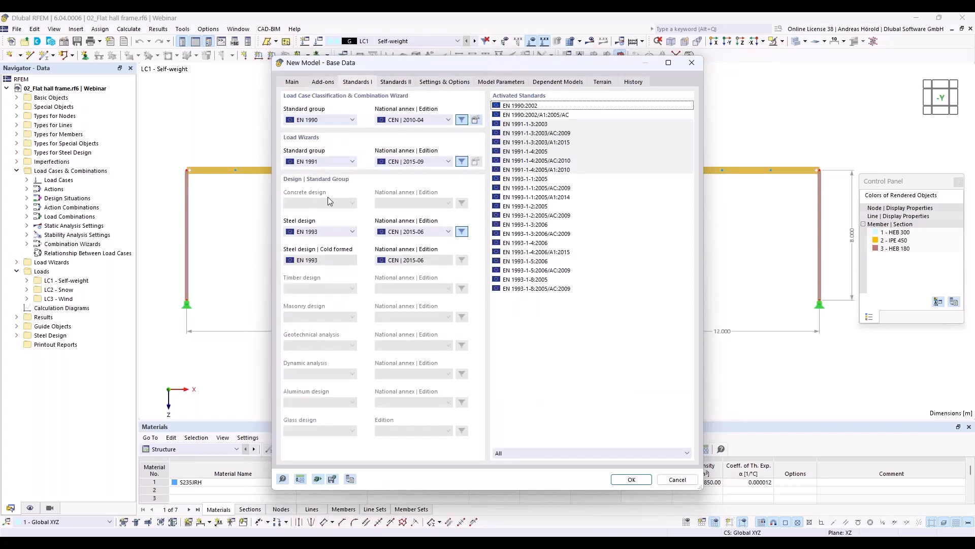
{"action": "left_click", "coordinate": [325, 122]}
{"action": "left_click", "coordinate": [325, 128]}
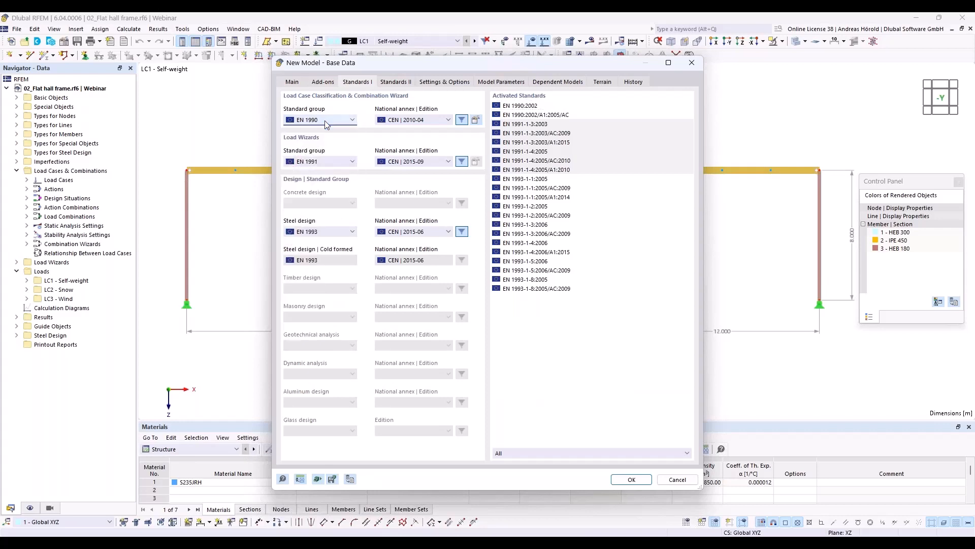
{"action": "left_click", "coordinate": [334, 233]}
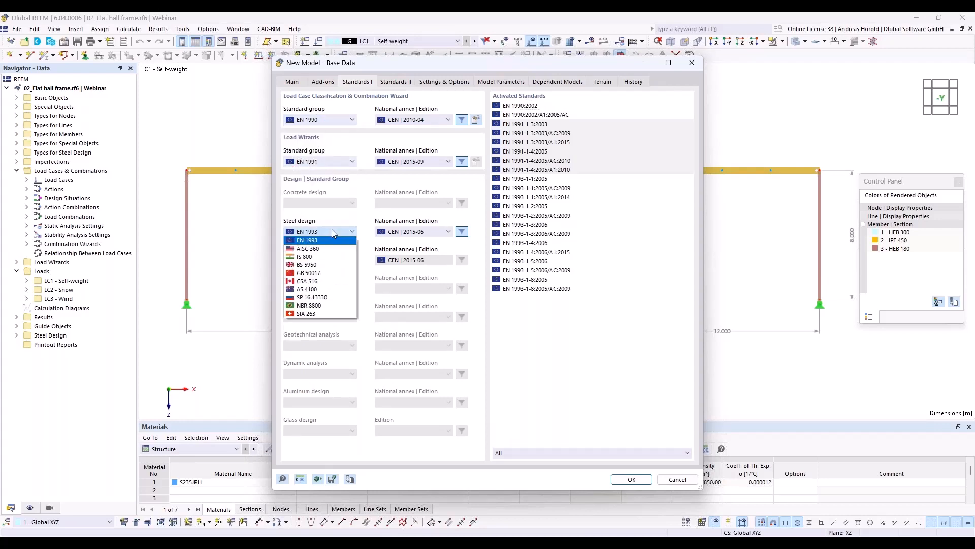
{"action": "left_click", "coordinate": [332, 232]}
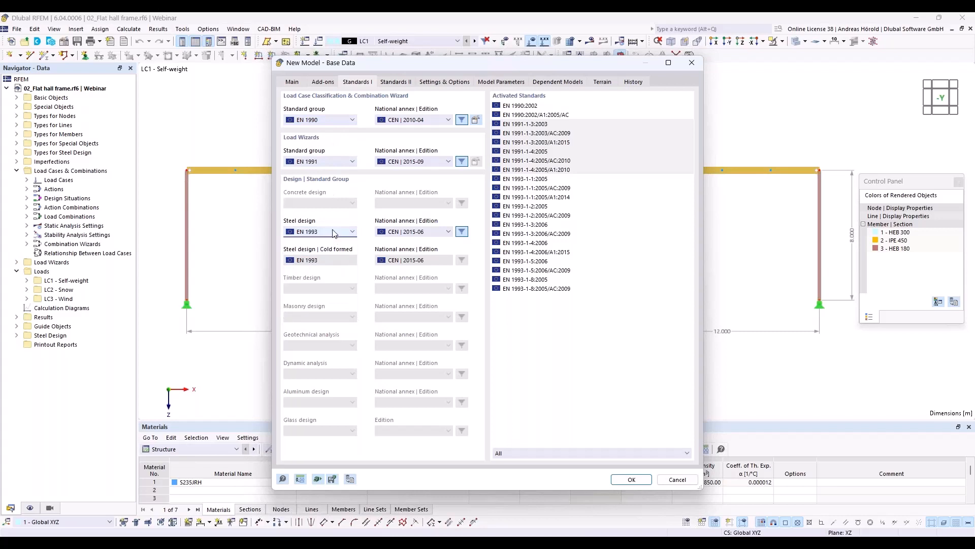
{"action": "left_click", "coordinate": [426, 120]}
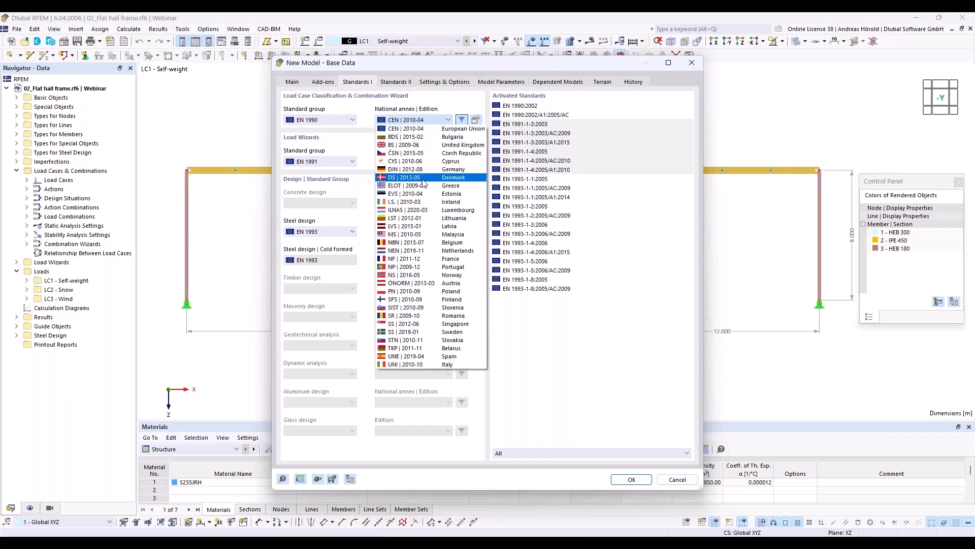
{"action": "left_click", "coordinate": [425, 170]}
{"action": "left_click", "coordinate": [420, 162]}
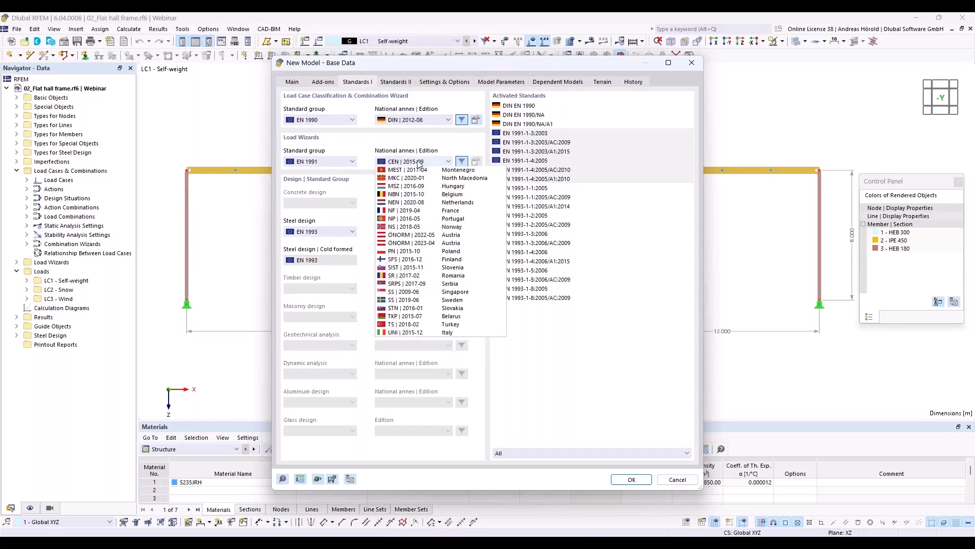
{"action": "left_click", "coordinate": [426, 219]}
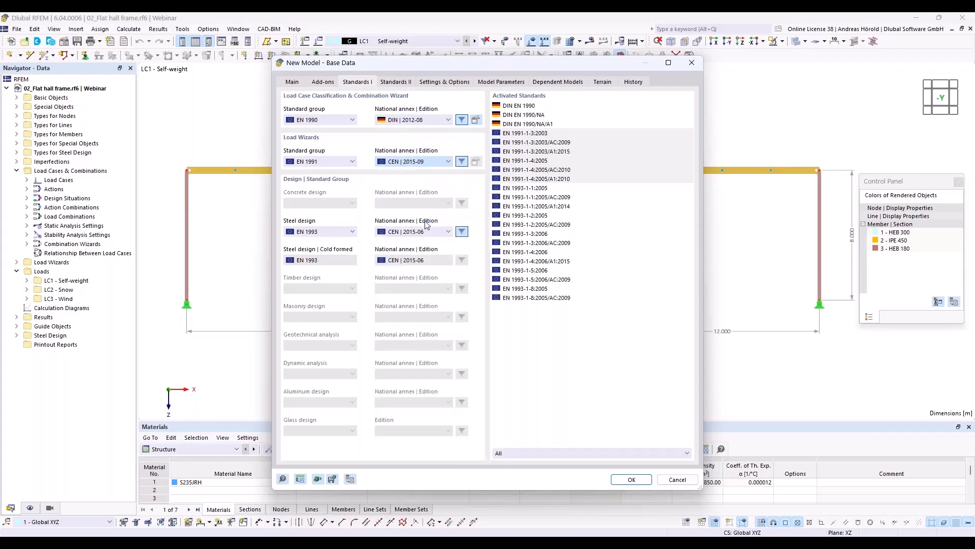
{"action": "left_click", "coordinate": [429, 232]}
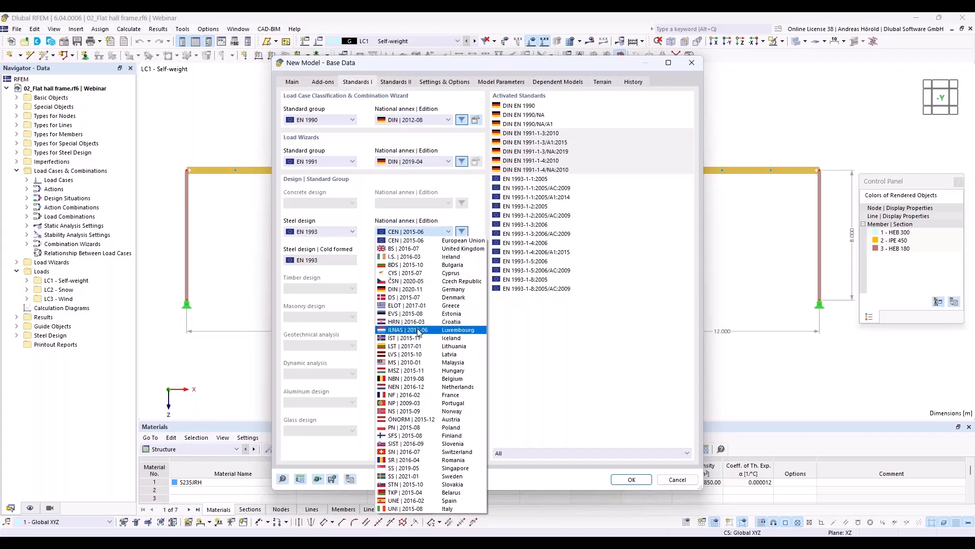
{"action": "left_click", "coordinate": [418, 290]}
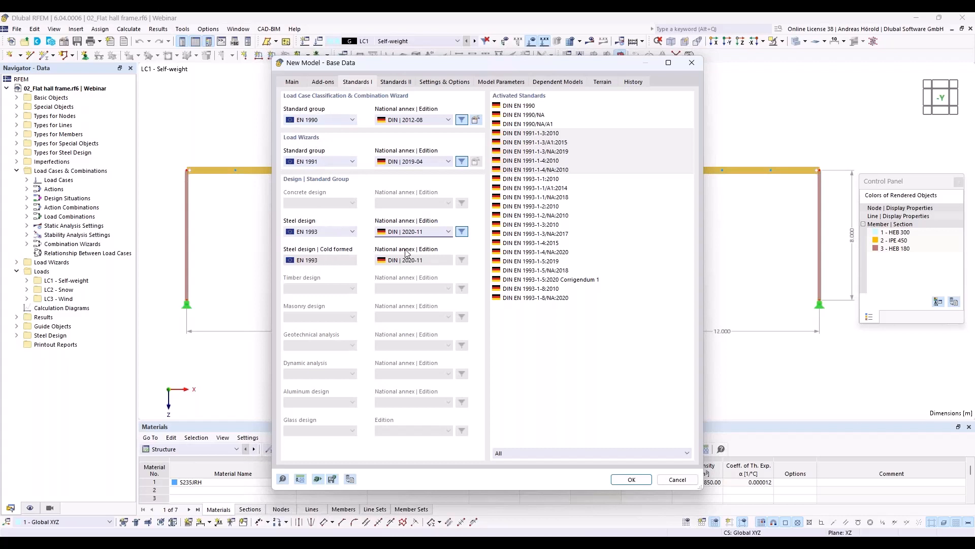
{"action": "left_click", "coordinate": [631, 480]}
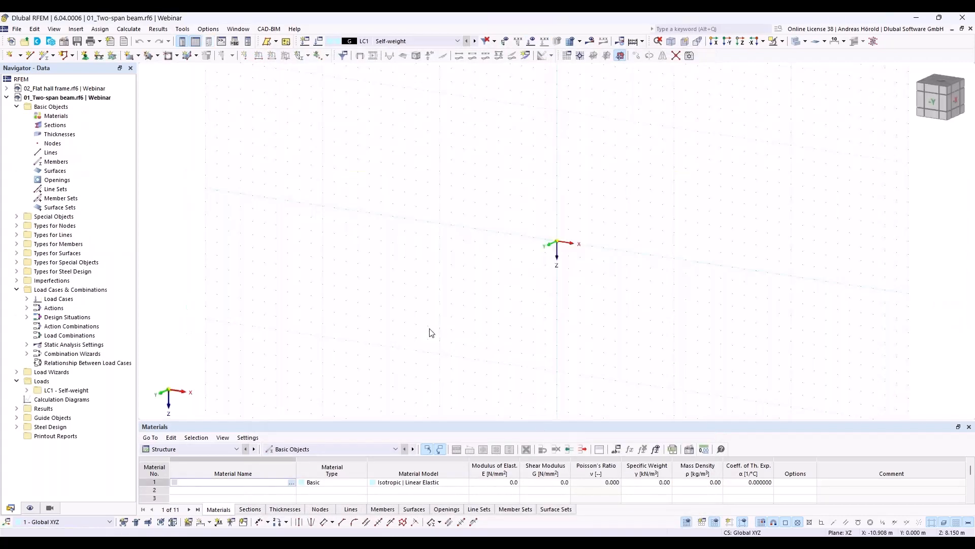
Step: View the workspace along the -Y direction and check the work plane's grid and snap settings without changing them
{"action": "left_click", "coordinate": [728, 44]}
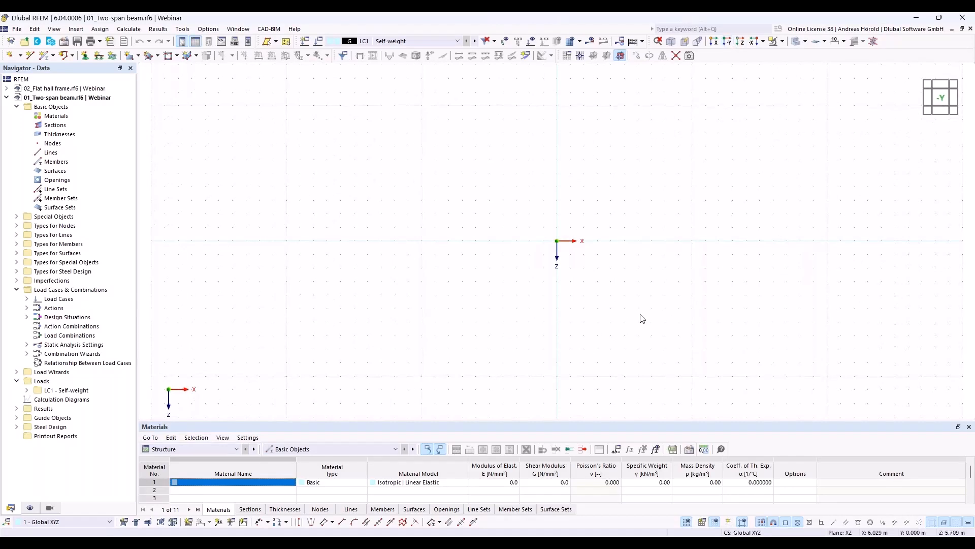
{"action": "middle_click_drag", "start_coordinate": [575, 311], "coordinate": [386, 337]}
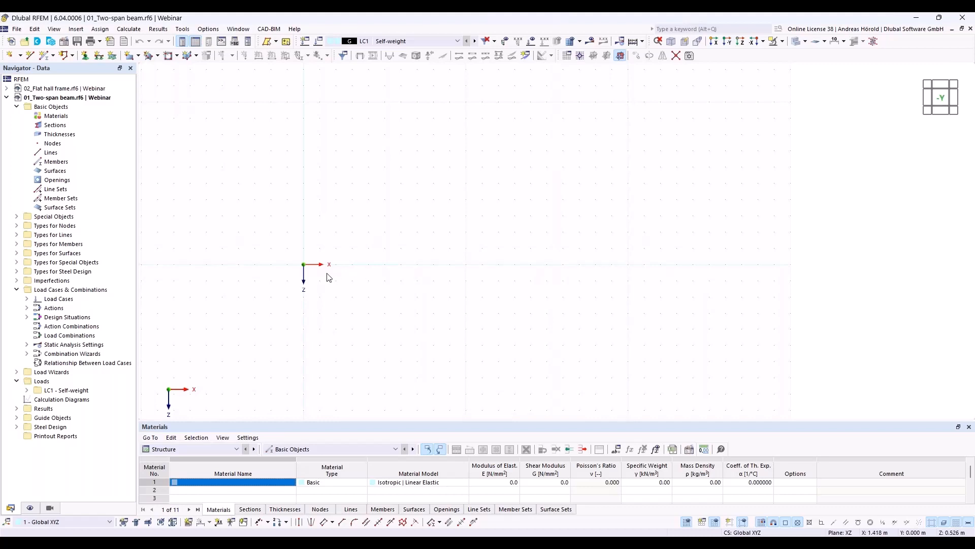
{"action": "left_click", "coordinate": [687, 522]}
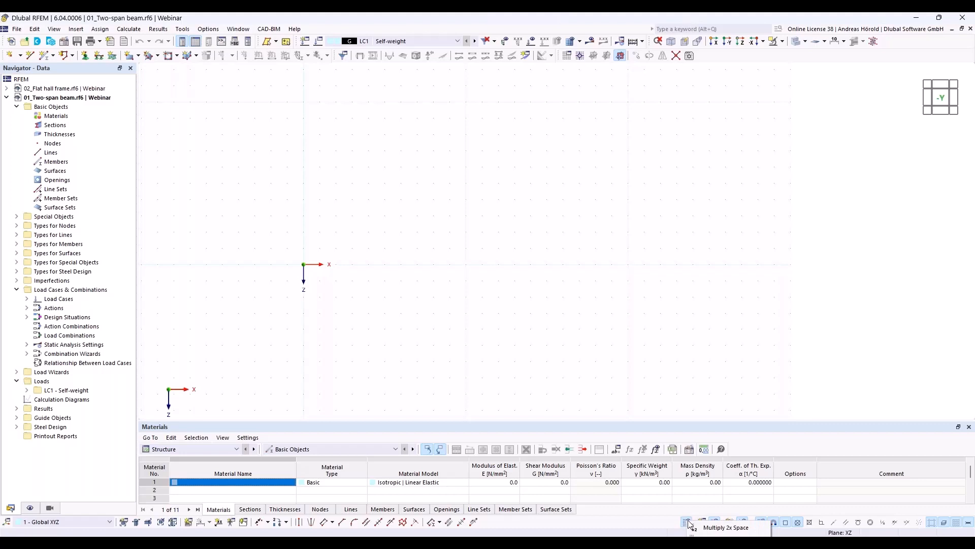
{"action": "left_click", "coordinate": [687, 522]}
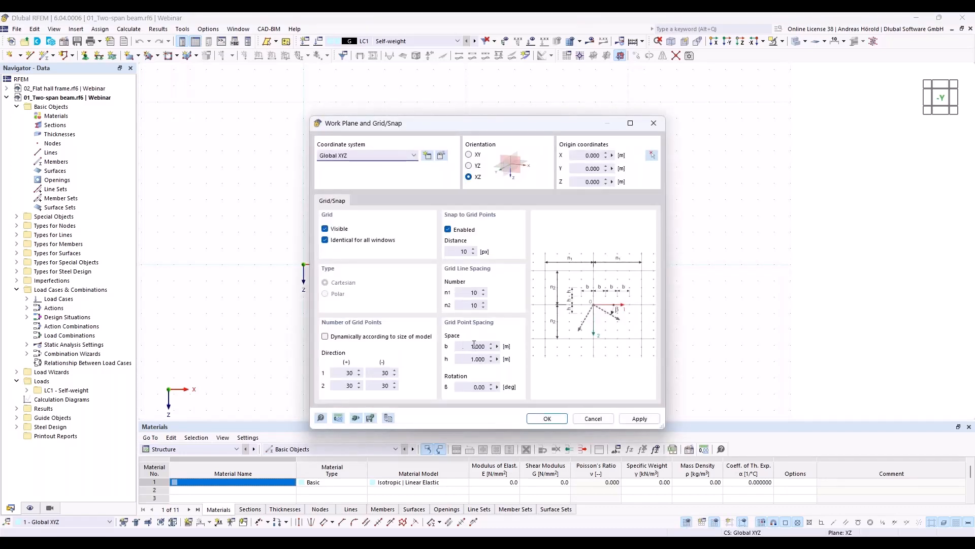
{"action": "left_click", "coordinate": [592, 418]}
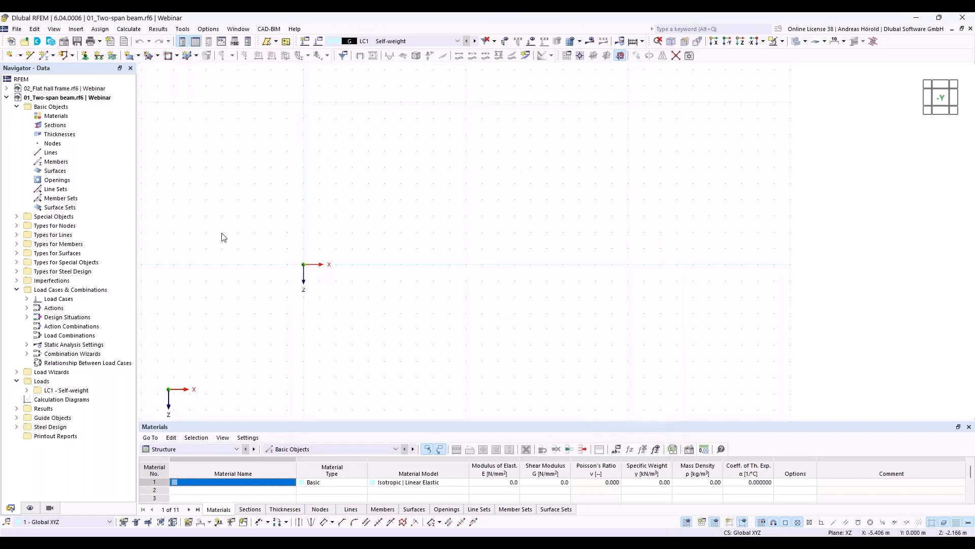
Step: Begin a new beam member and choose the standardized steel section IPE 550 per EN 10365:2017 from ArcelorMittal
{"action": "left_click", "coordinate": [44, 57]}
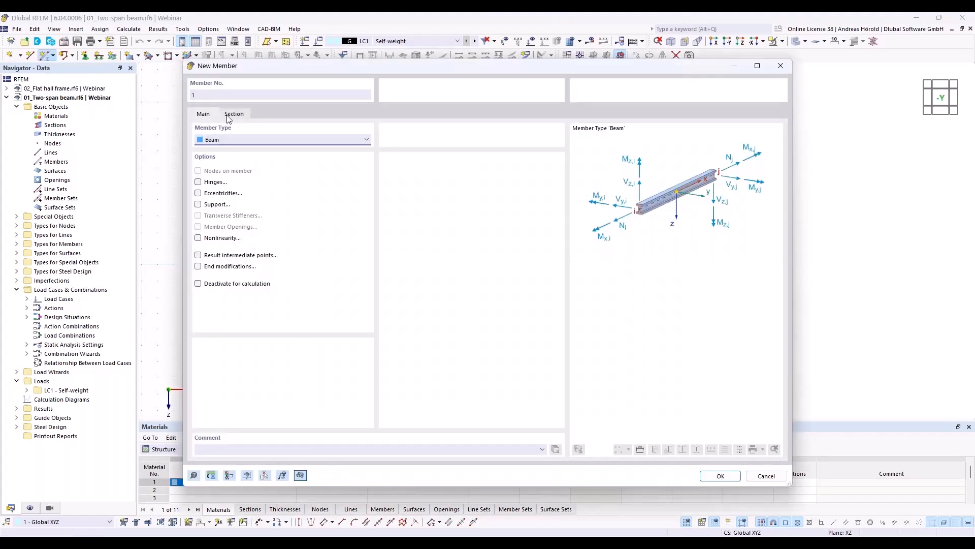
{"action": "left_click", "coordinate": [234, 115]}
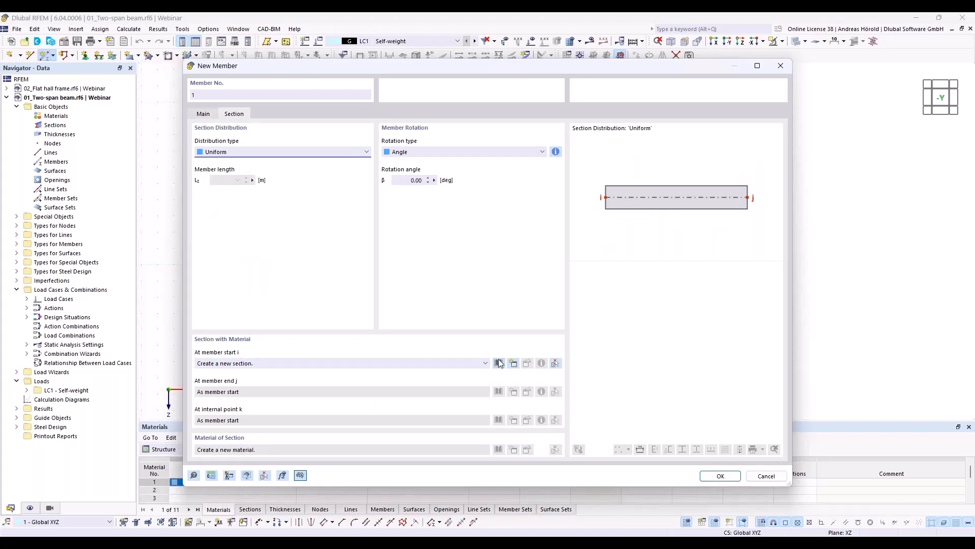
{"action": "left_click", "coordinate": [498, 364]}
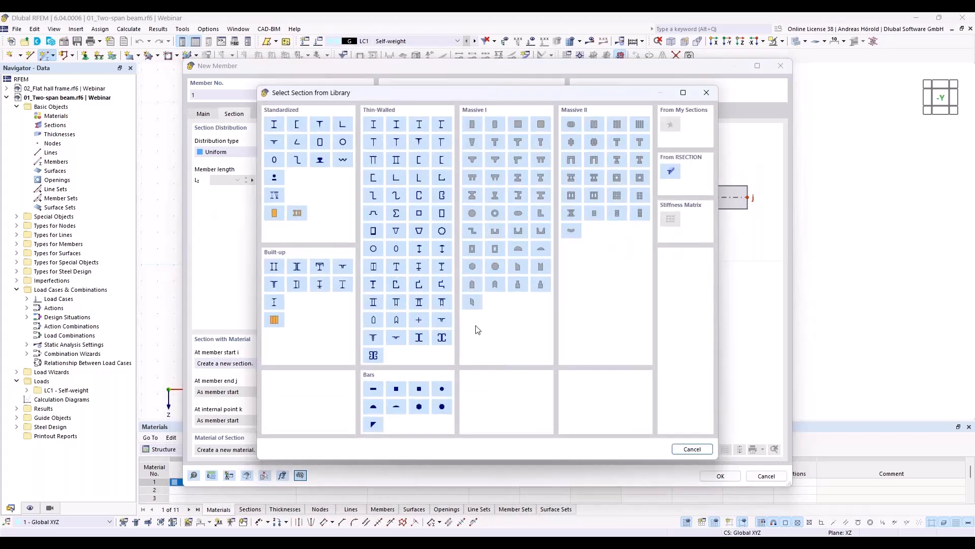
{"action": "left_click", "coordinate": [274, 125]}
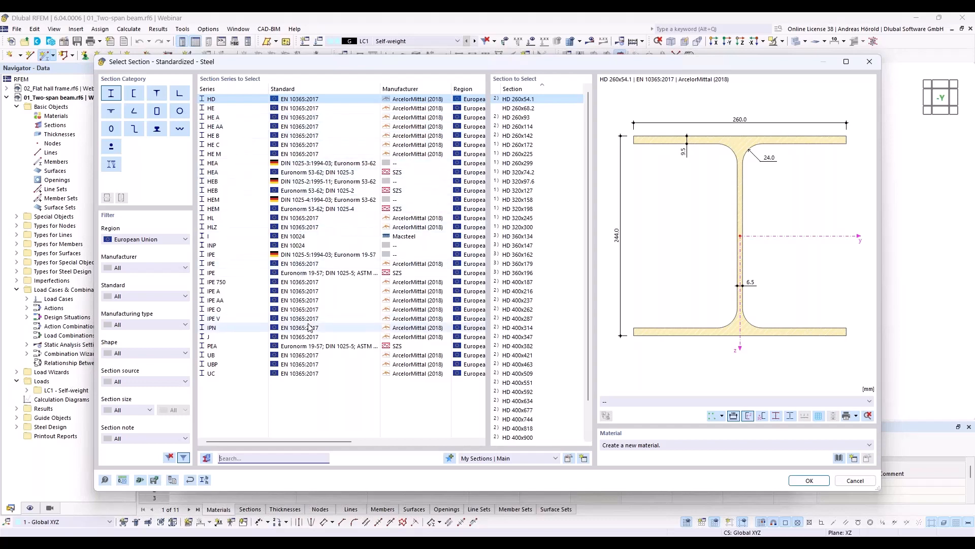
{"action": "left_click", "coordinate": [232, 265]}
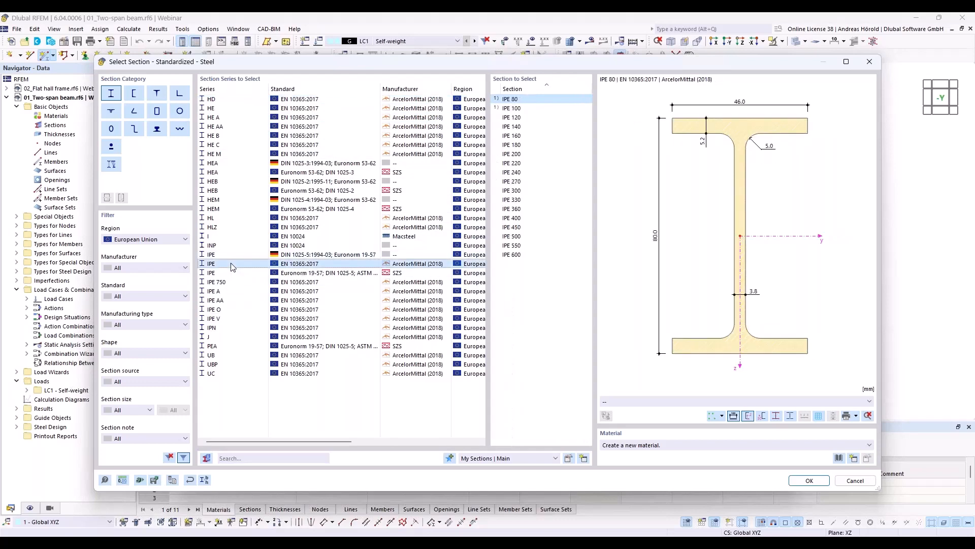
{"action": "left_click", "coordinate": [513, 245]}
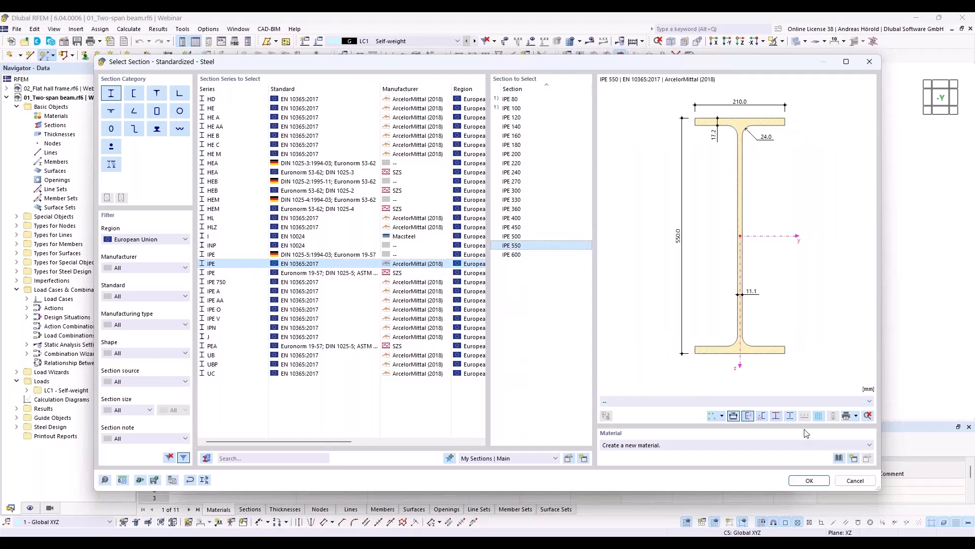
Step: Look through the material library's region, type and subtype filters and the grades offered by the European carbon steel series
{"action": "left_click", "coordinate": [839, 458]}
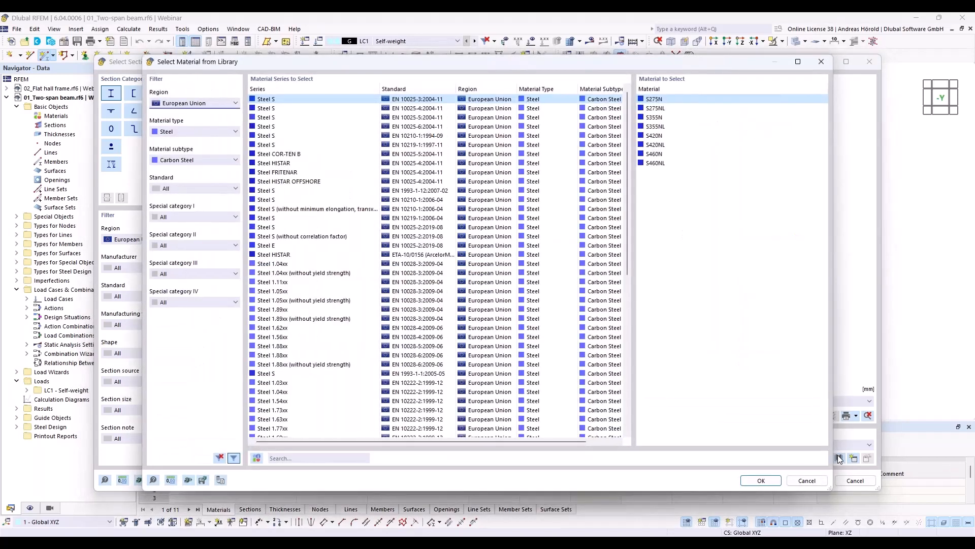
{"action": "left_click", "coordinate": [198, 103]}
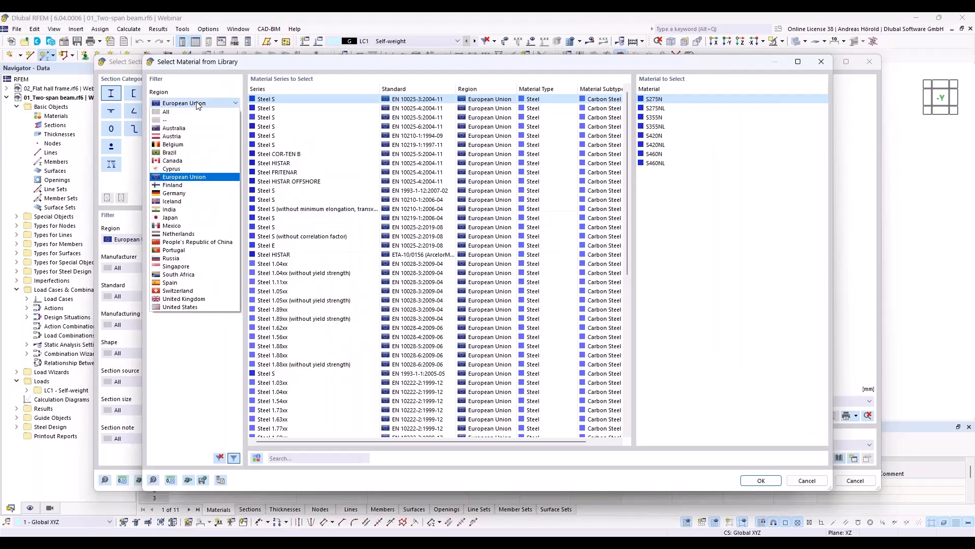
{"action": "left_click", "coordinate": [198, 103]}
{"action": "left_click", "coordinate": [203, 130]}
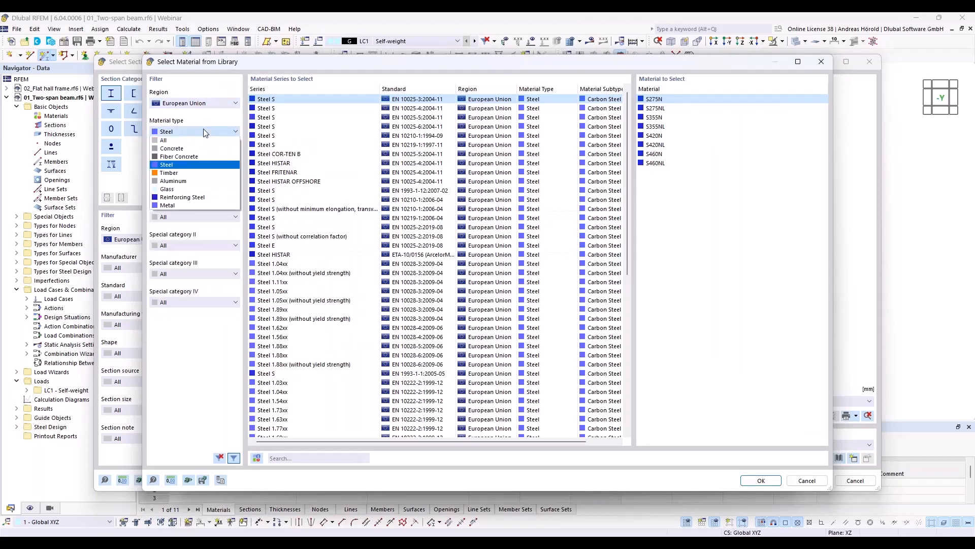
{"action": "left_click", "coordinate": [204, 130]}
{"action": "left_click", "coordinate": [205, 159]}
{"action": "left_click", "coordinate": [205, 160]}
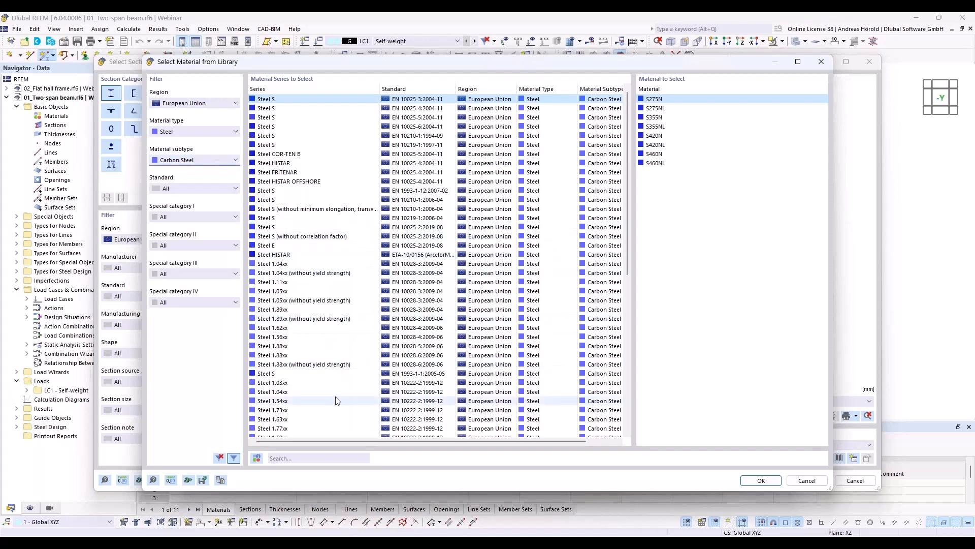
{"action": "left_click", "coordinate": [279, 109]}
{"action": "left_click", "coordinate": [282, 118]}
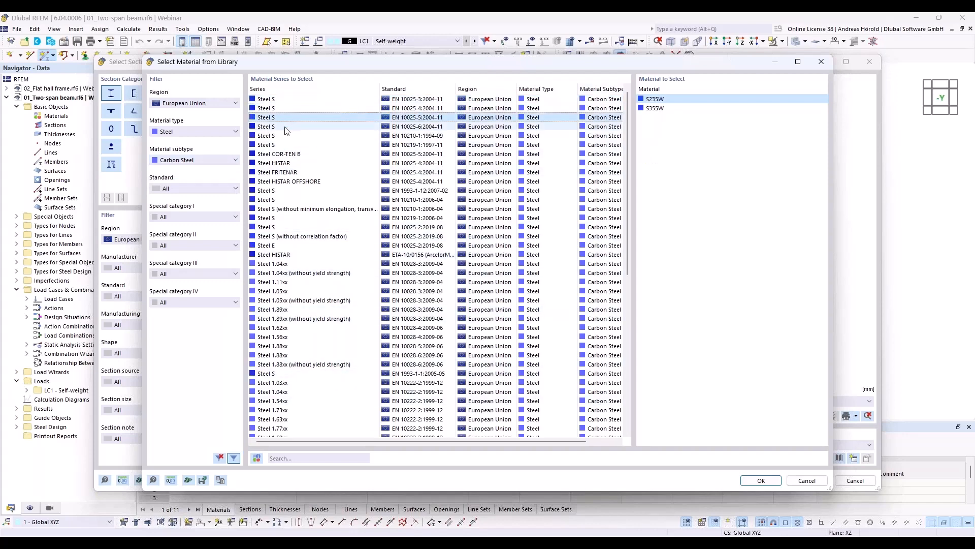
{"action": "left_click", "coordinate": [284, 126]}
{"action": "left_click", "coordinate": [285, 135]}
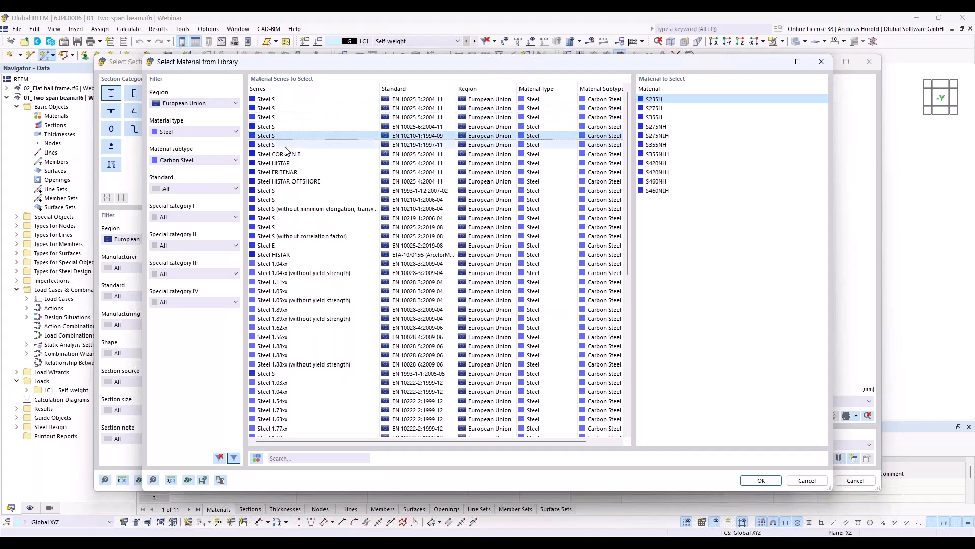
{"action": "left_click", "coordinate": [286, 144]}
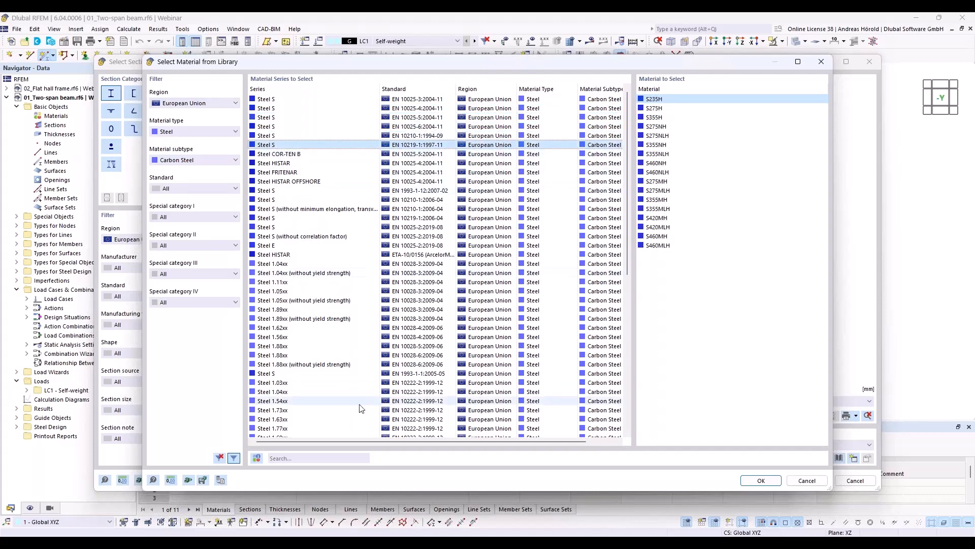
Step: Assign steel S235 from the EN 1993-1-1:2005-05 series as the material of the IPE 550 section
{"action": "left_click", "coordinate": [289, 374]}
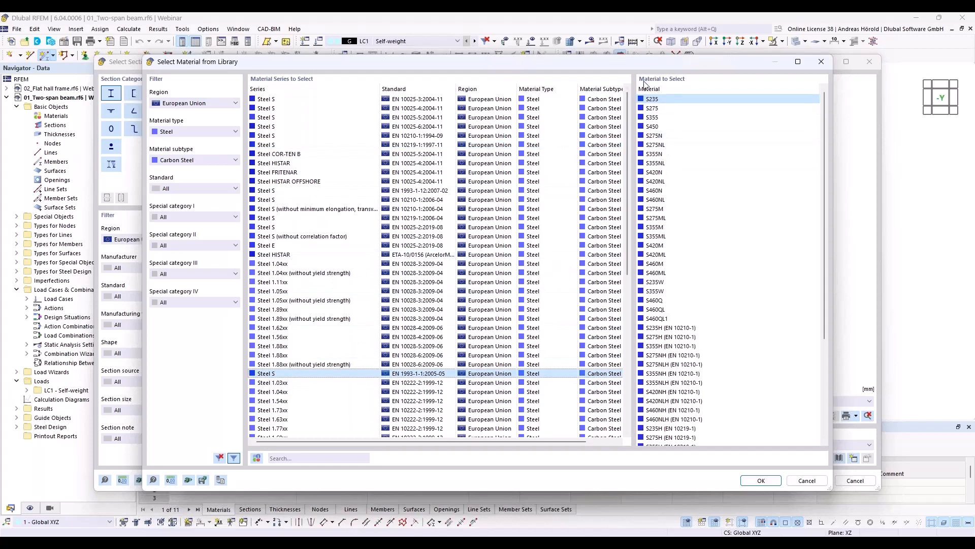
{"action": "left_click", "coordinate": [653, 100]}
{"action": "left_click", "coordinate": [760, 480]}
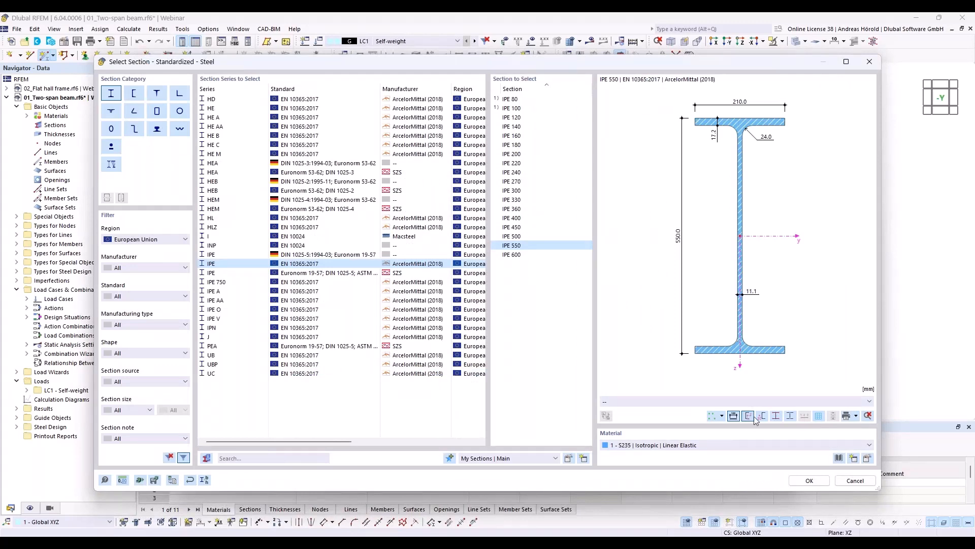
Step: Accept the section and draw a single 24 m beam member from the origin along the X axis
{"action": "left_click", "coordinate": [811, 481]}
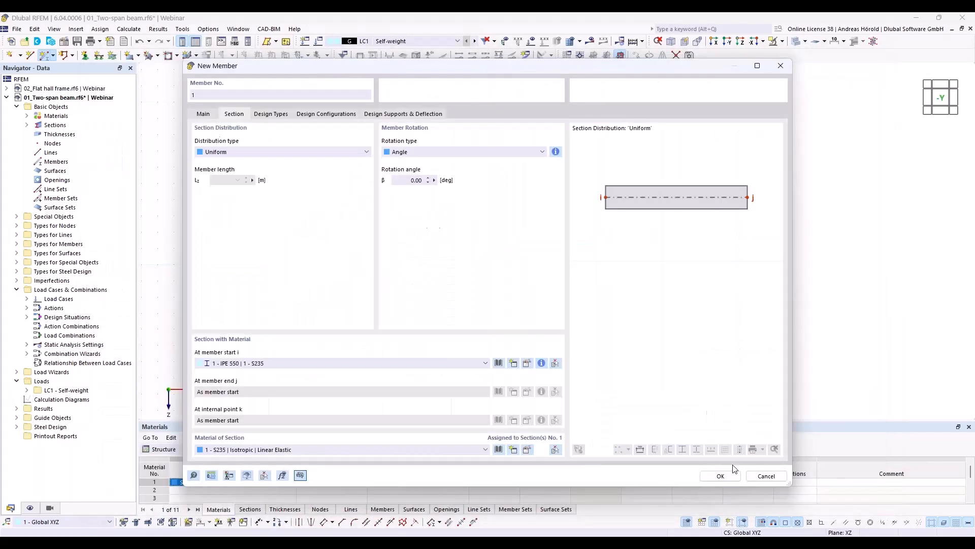
{"action": "left_click", "coordinate": [719, 476]}
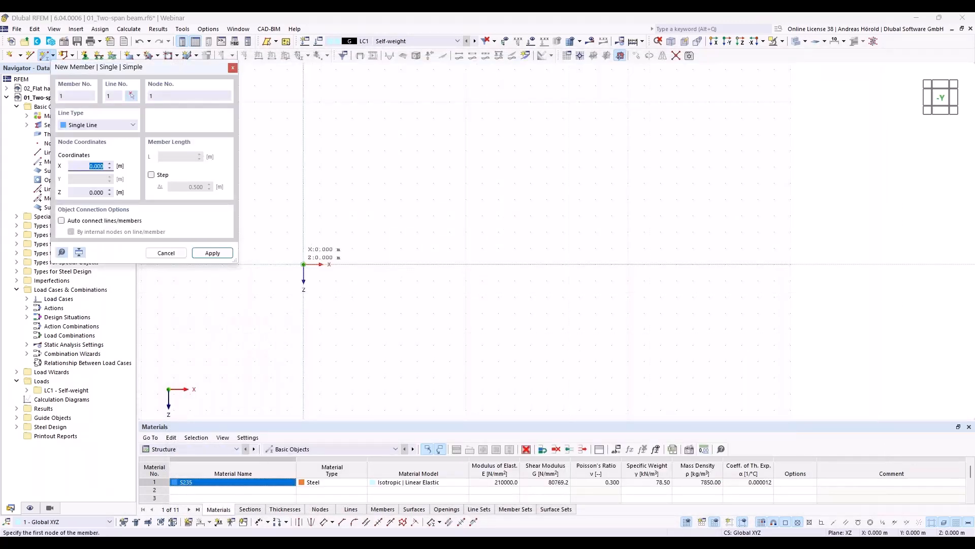
{"action": "left_click", "coordinate": [304, 265]}
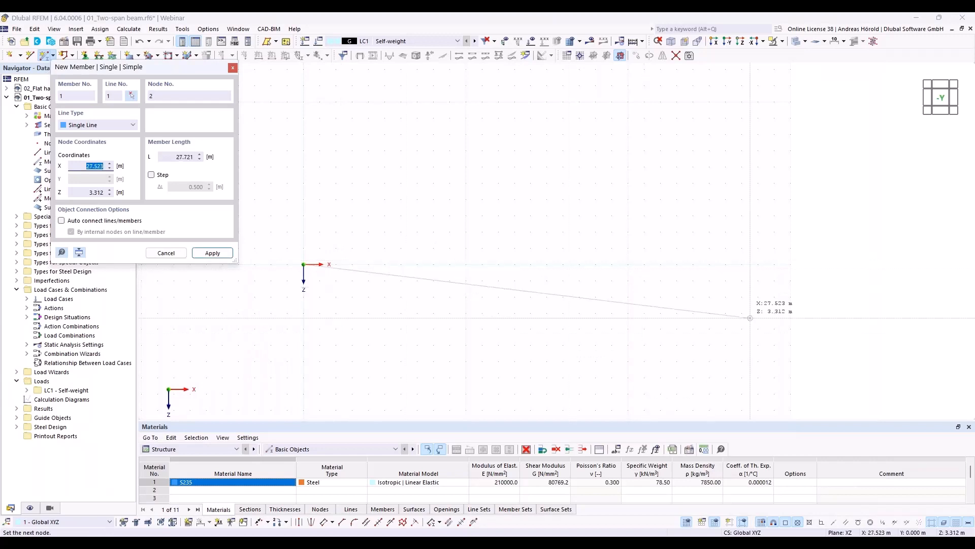
{"action": "left_click", "coordinate": [693, 264]}
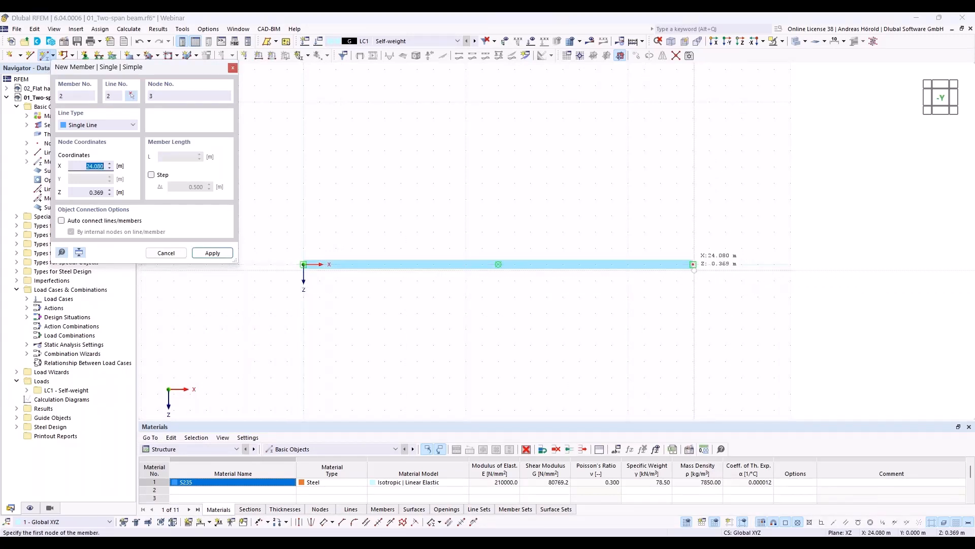
{"action": "key", "text": "Escape"}
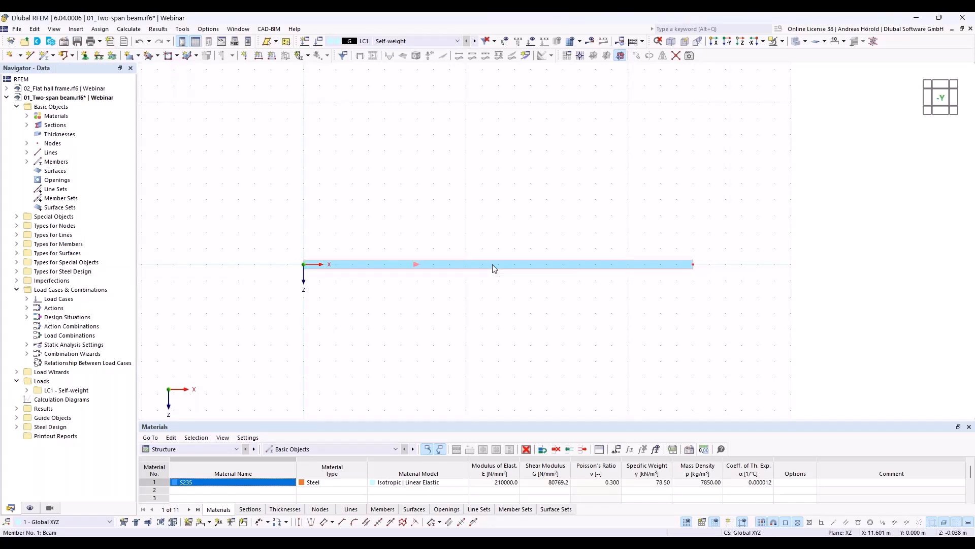
Step: Add one intermediate node at the beam's midpoint as an 'On Member' node without dividing the member
{"action": "right_click", "coordinate": [493, 265]}
{"action": "mouse_move", "coordinate": [544, 298]}
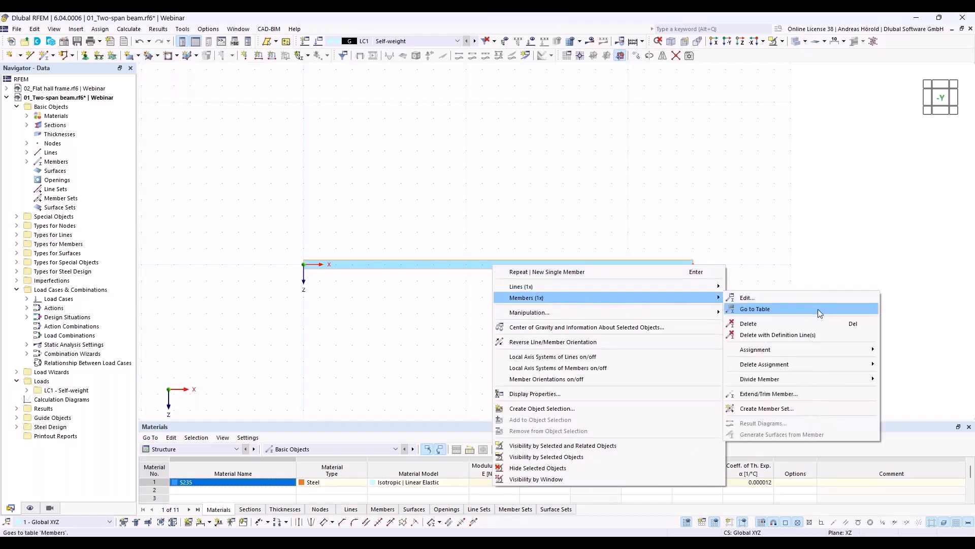
{"action": "mouse_move", "coordinate": [783, 382]}
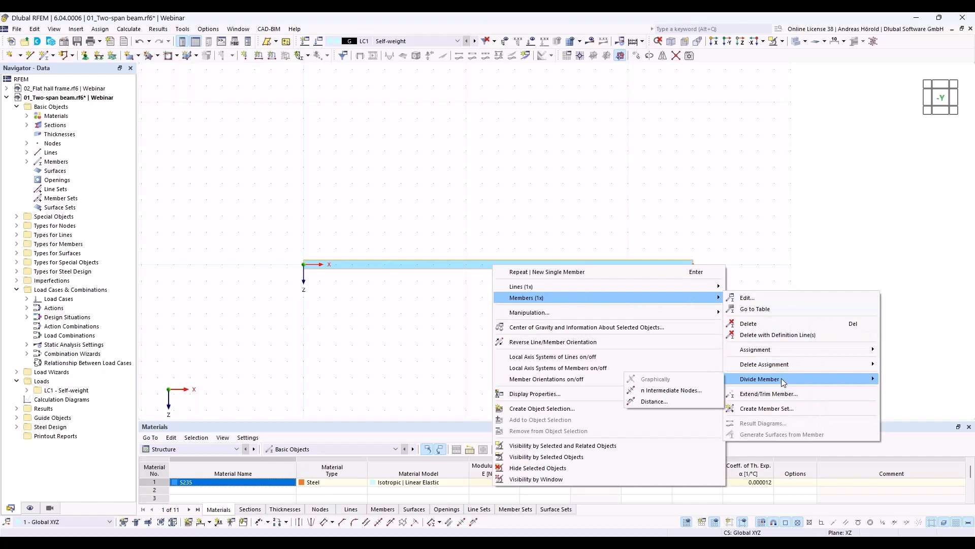
{"action": "left_click", "coordinate": [687, 390]}
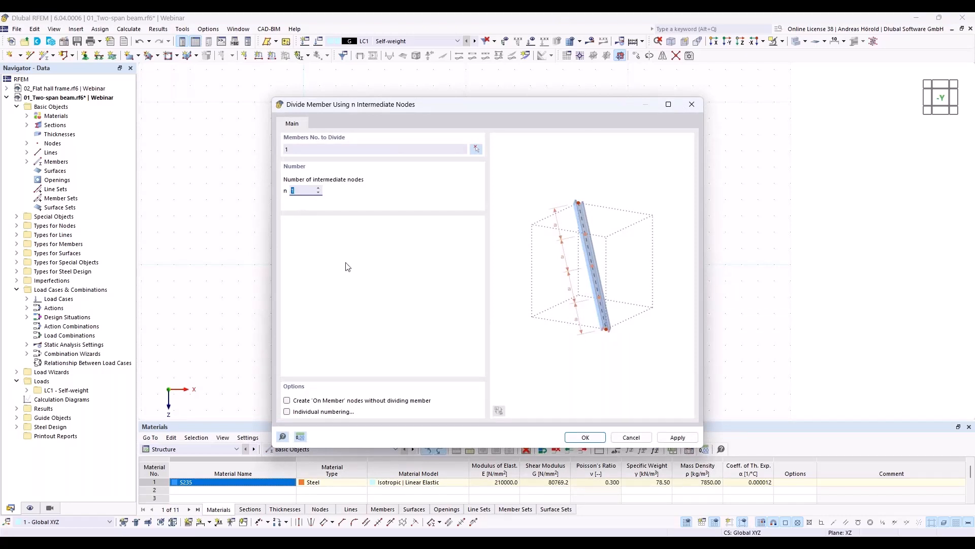
{"action": "left_click", "coordinate": [287, 402]}
{"action": "left_click", "coordinate": [586, 437]}
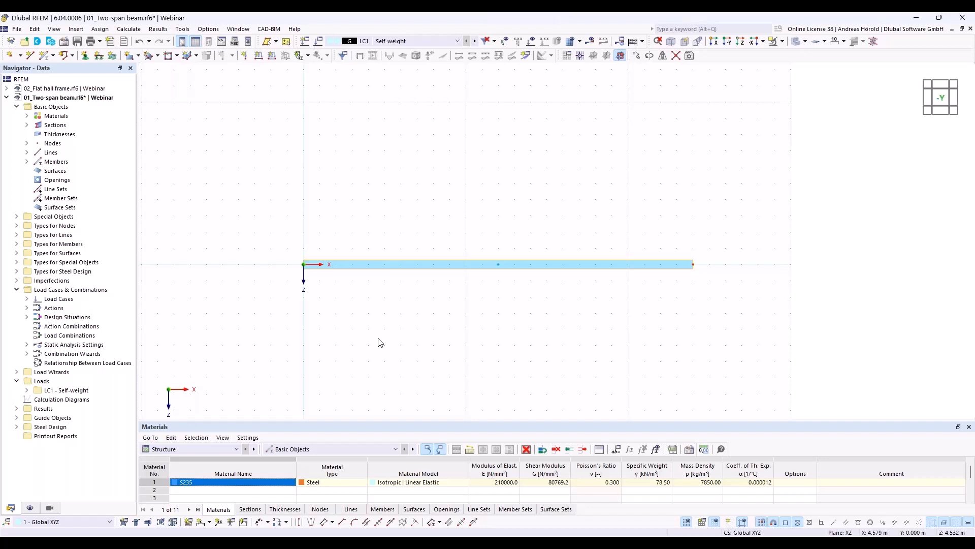
Step: Check the Hinged nodal support's conditions and assign it to the beam's start node at the origin
{"action": "left_click", "coordinate": [86, 57]}
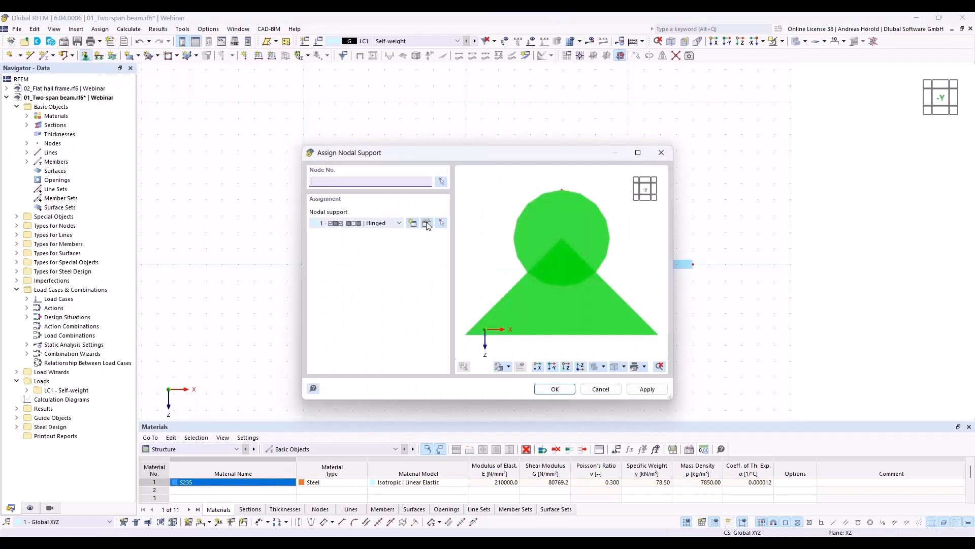
{"action": "left_click", "coordinate": [427, 224]}
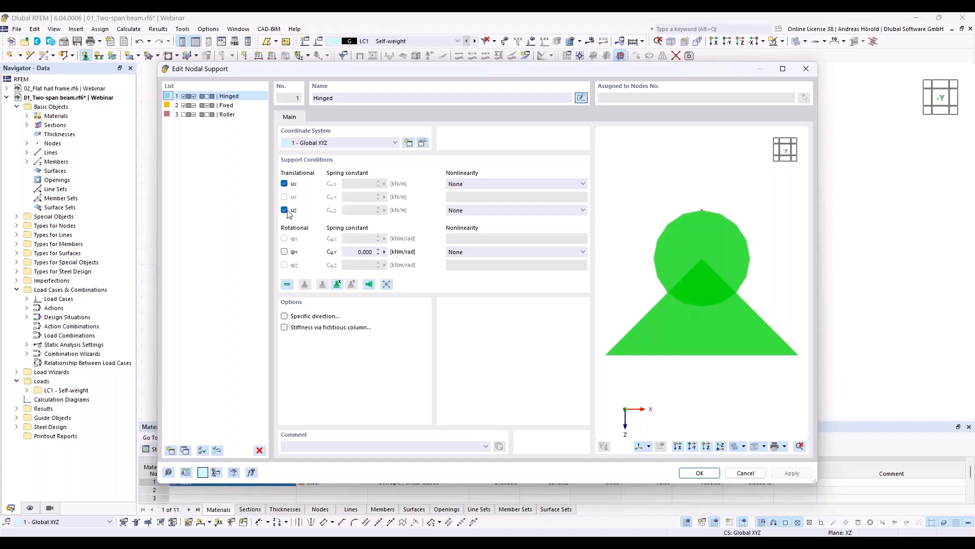
{"action": "left_click", "coordinate": [699, 472]}
{"action": "left_click", "coordinate": [559, 389]}
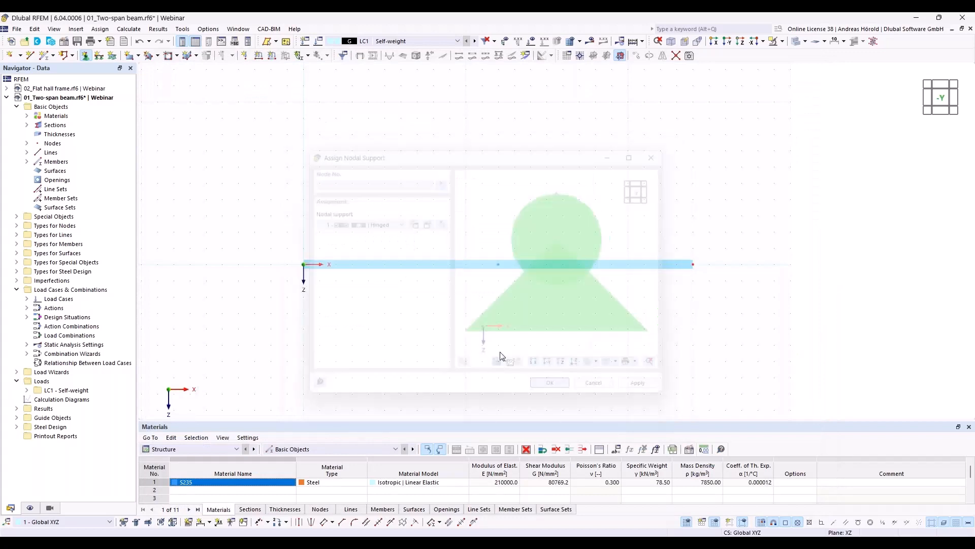
{"action": "left_click_drag", "start_coordinate": [263, 290], "coordinate": [350, 236]}
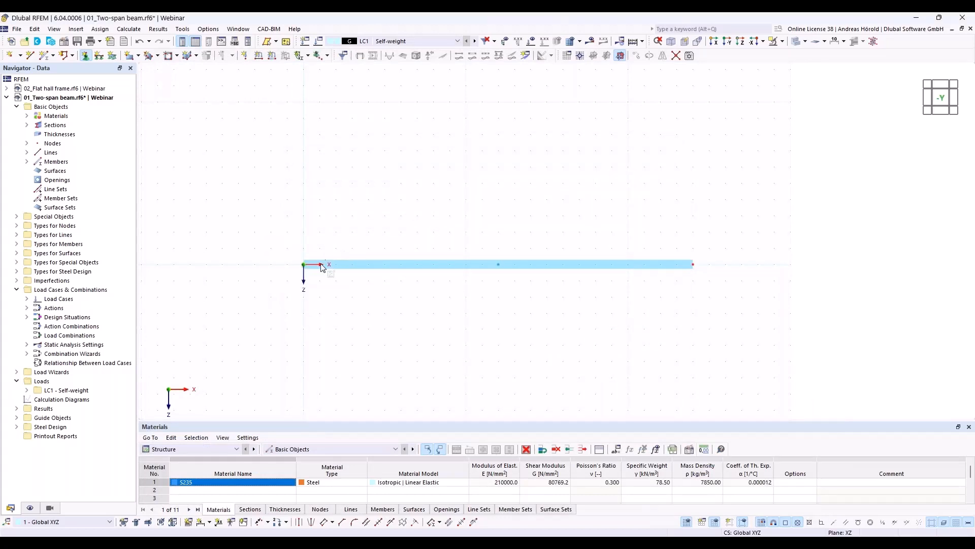
Step: Enlarge the displayed size of the nodal support symbols and bring the whole beam back into view
{"action": "scroll", "coordinate": [313, 278], "scroll_direction": "up", "scroll_amount": 2}
{"action": "scroll", "coordinate": [312, 281], "scroll_direction": "up", "scroll_amount": 2}
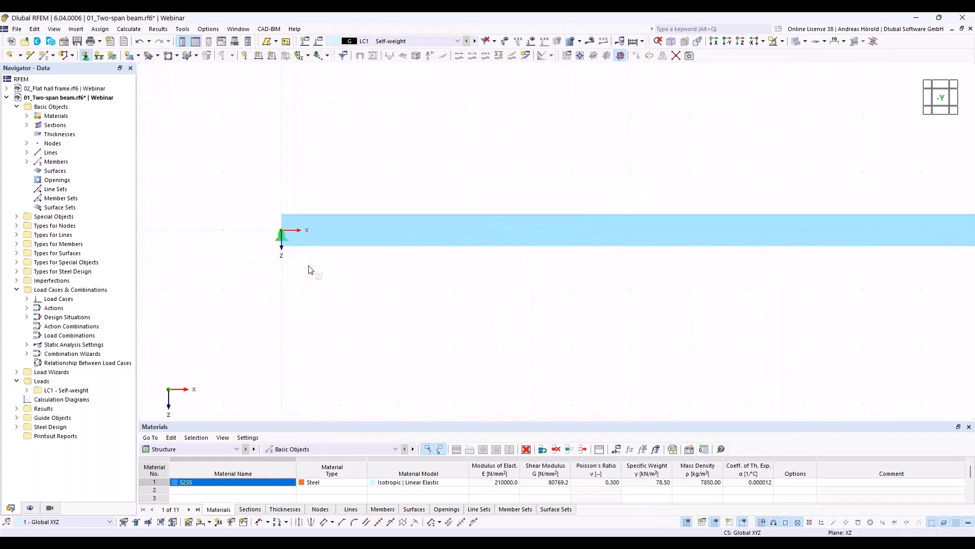
{"action": "right_click", "coordinate": [280, 241]}
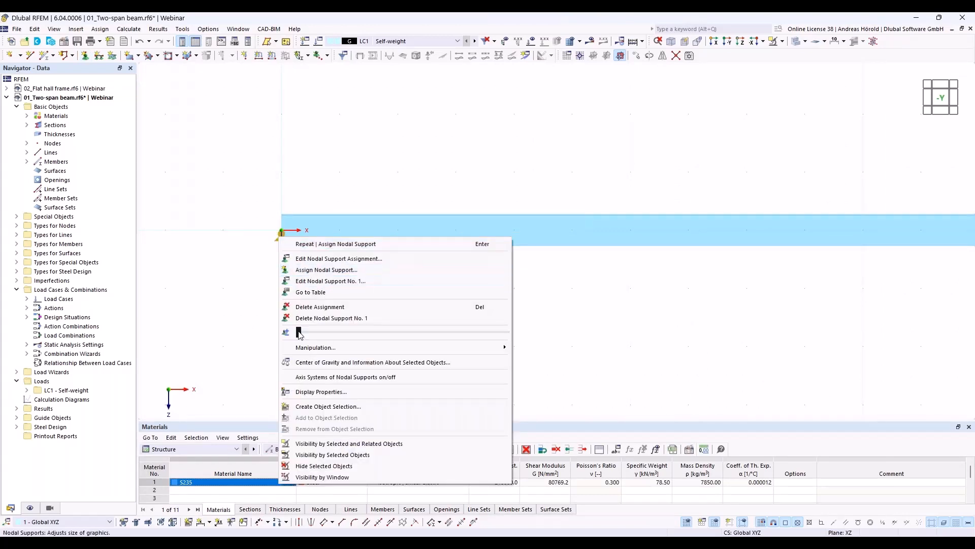
{"action": "left_click_drag", "start_coordinate": [299, 333], "coordinate": [377, 338]}
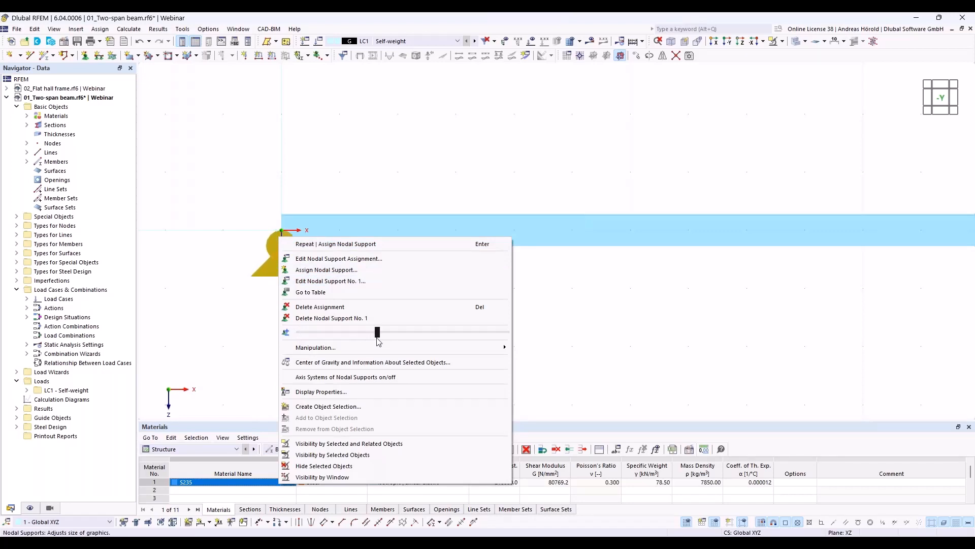
{"action": "left_click", "coordinate": [558, 331]}
{"action": "scroll", "coordinate": [508, 324], "scroll_direction": "down", "scroll_amount": 5}
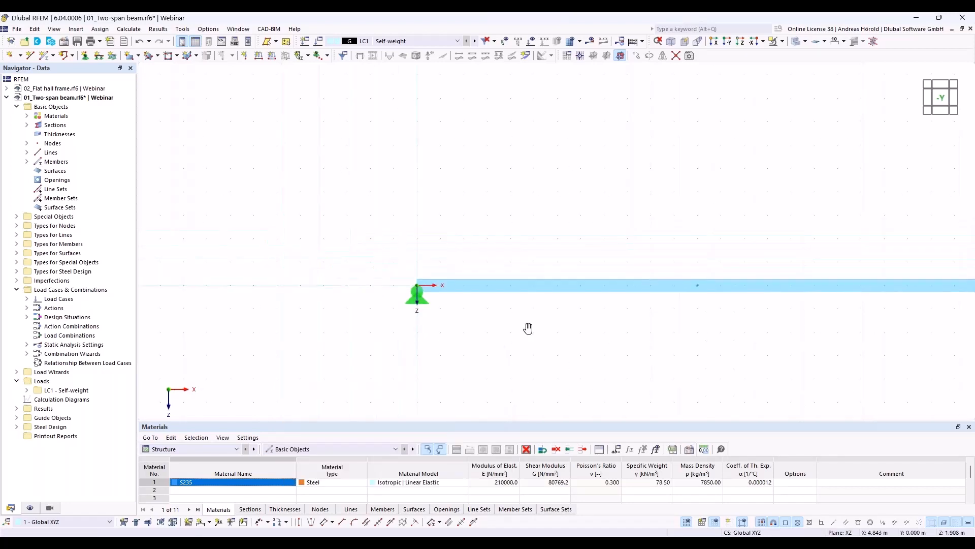
{"action": "middle_click_drag", "start_coordinate": [528, 329], "coordinate": [407, 298]}
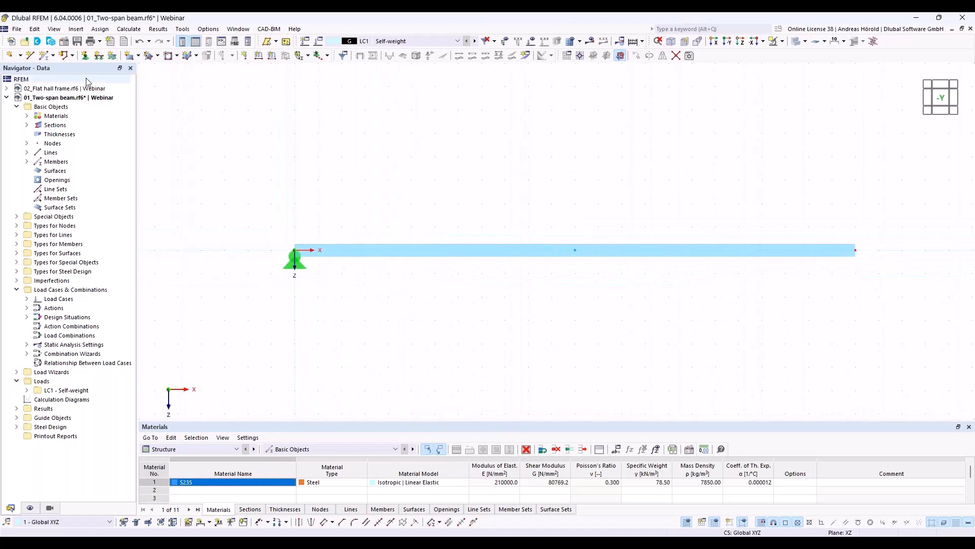
Step: Choose the Fixed nodal support and edit it to release uX and φY, leaving only uZ restrained
{"action": "left_click", "coordinate": [85, 56]}
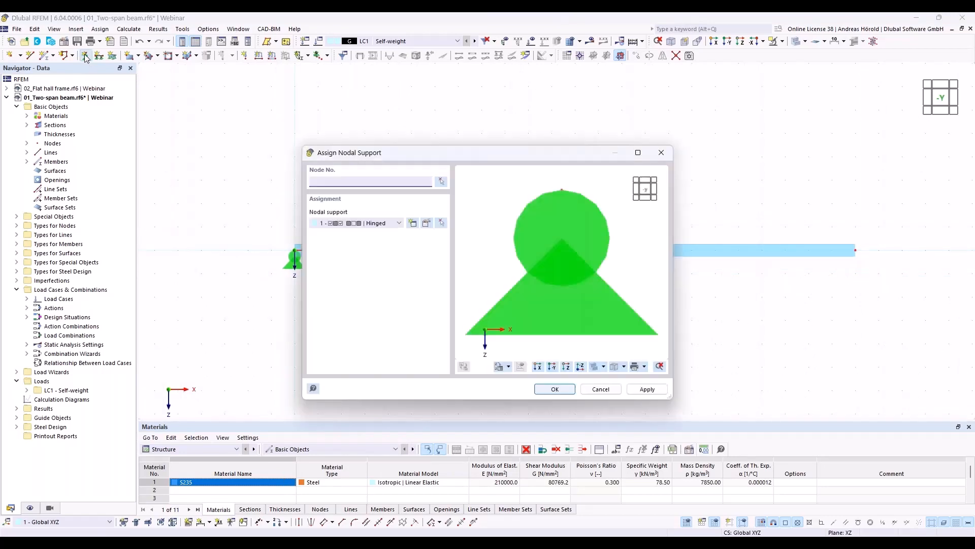
{"action": "left_click", "coordinate": [399, 224]}
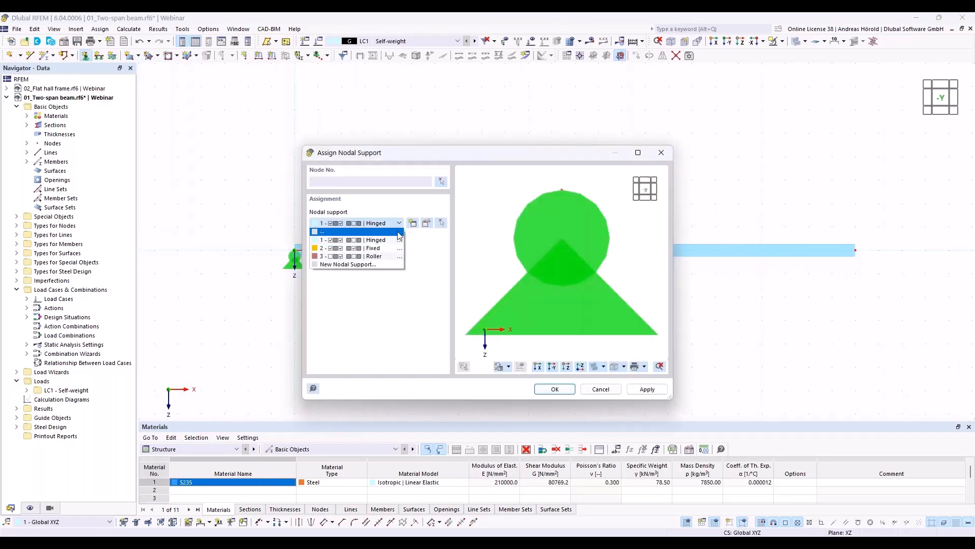
{"action": "left_click", "coordinate": [386, 249]}
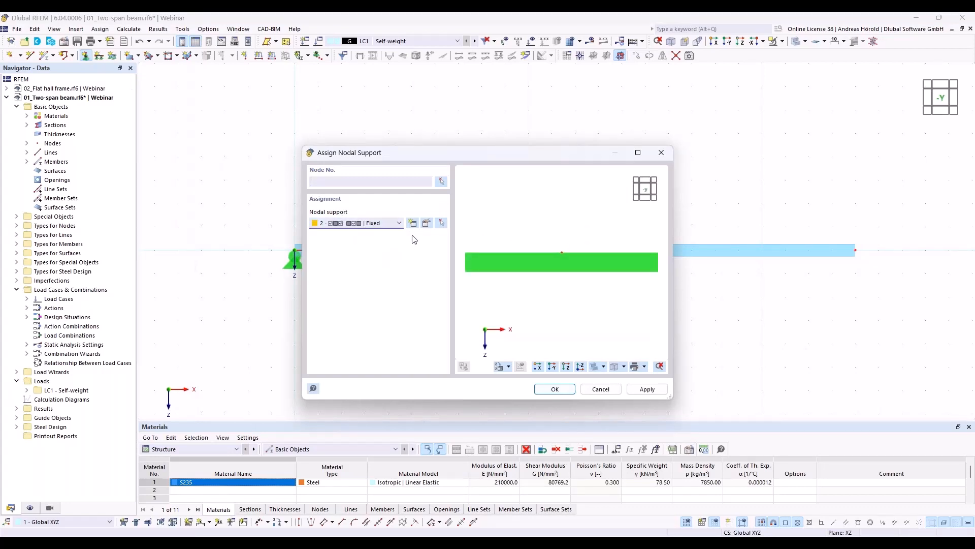
{"action": "left_click", "coordinate": [427, 225]}
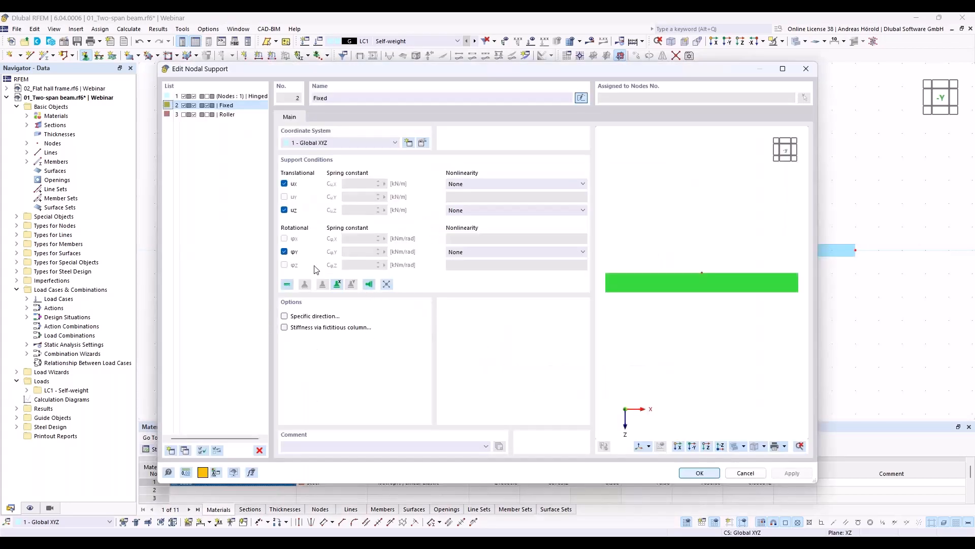
{"action": "left_click", "coordinate": [284, 252]}
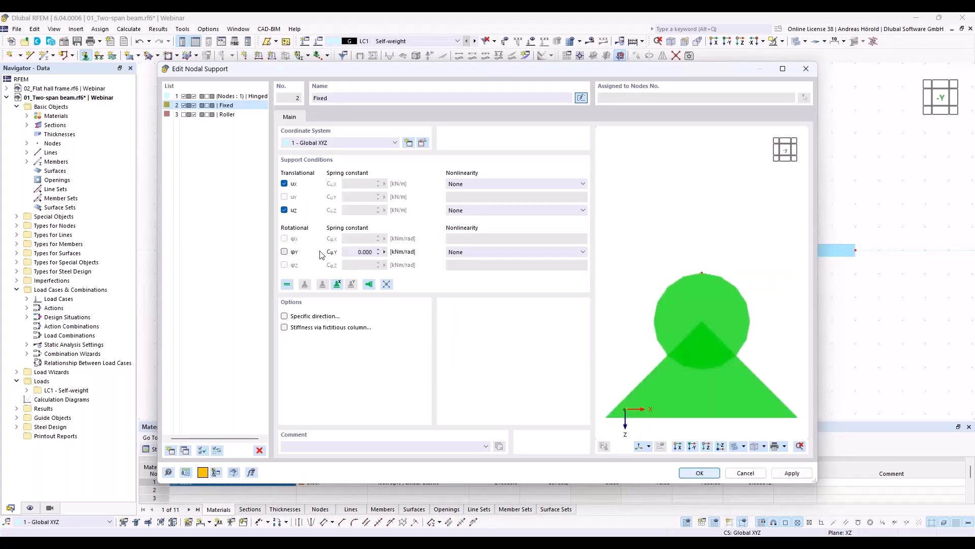
{"action": "left_click", "coordinate": [284, 183]}
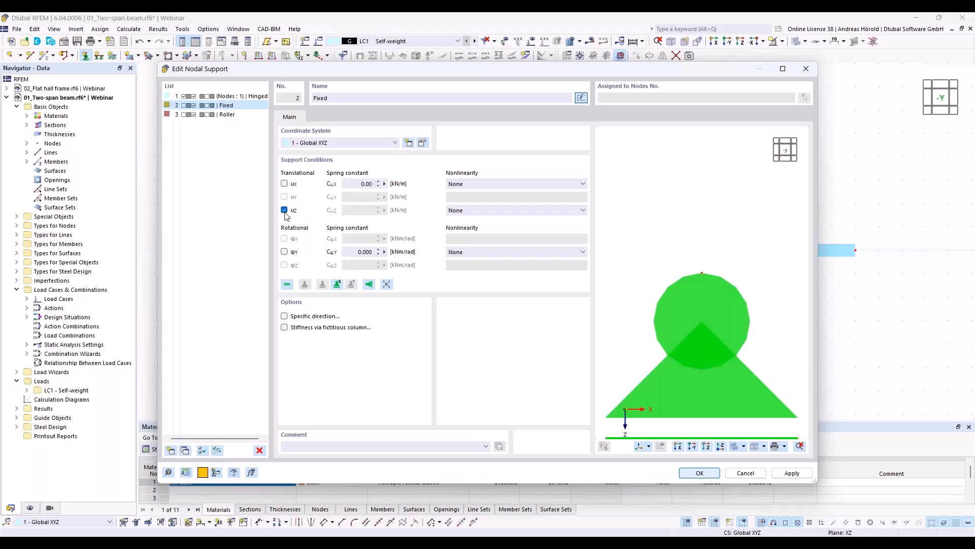
{"action": "left_click", "coordinate": [697, 473]}
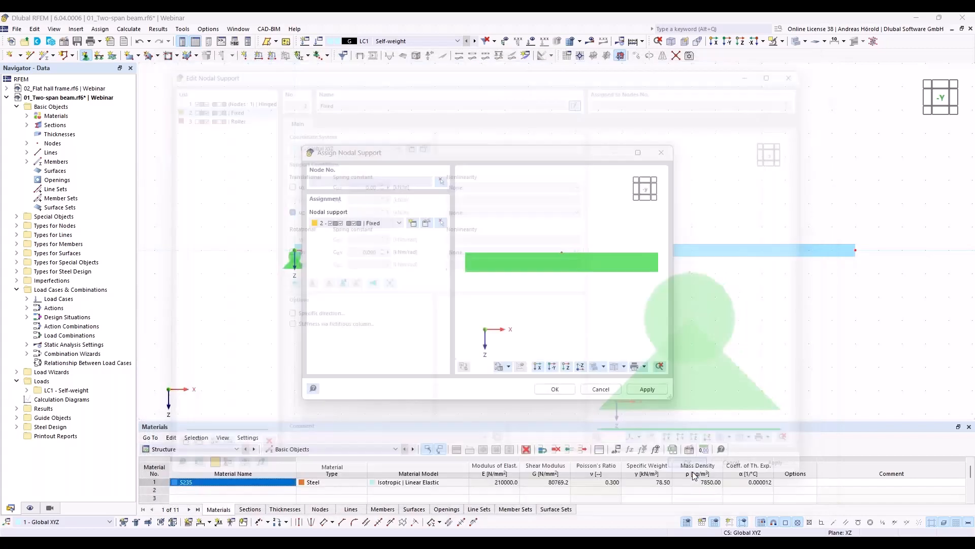
Step: Assign the modified Fixed support to the beam's middle node and far end node
{"action": "left_click", "coordinate": [553, 389]}
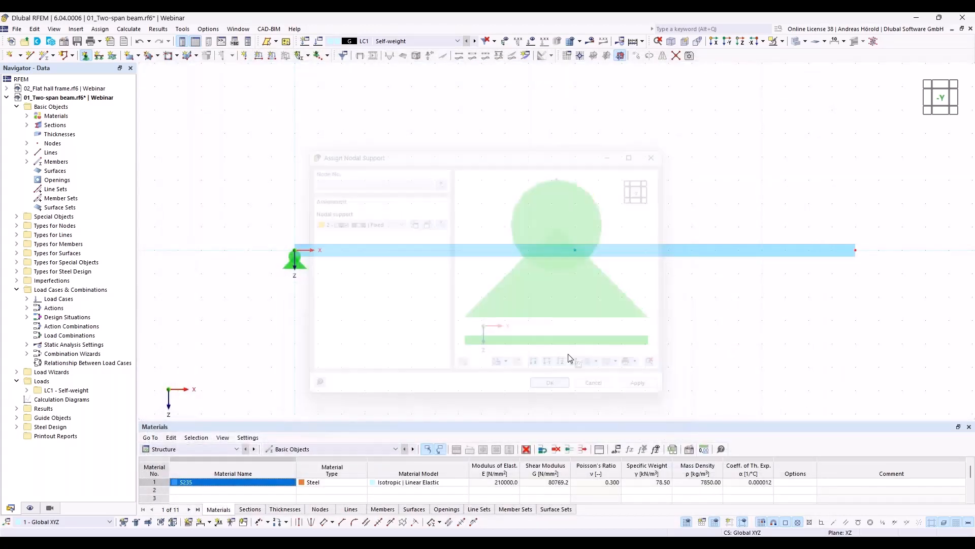
{"action": "left_click_drag", "start_coordinate": [545, 290], "coordinate": [918, 218]}
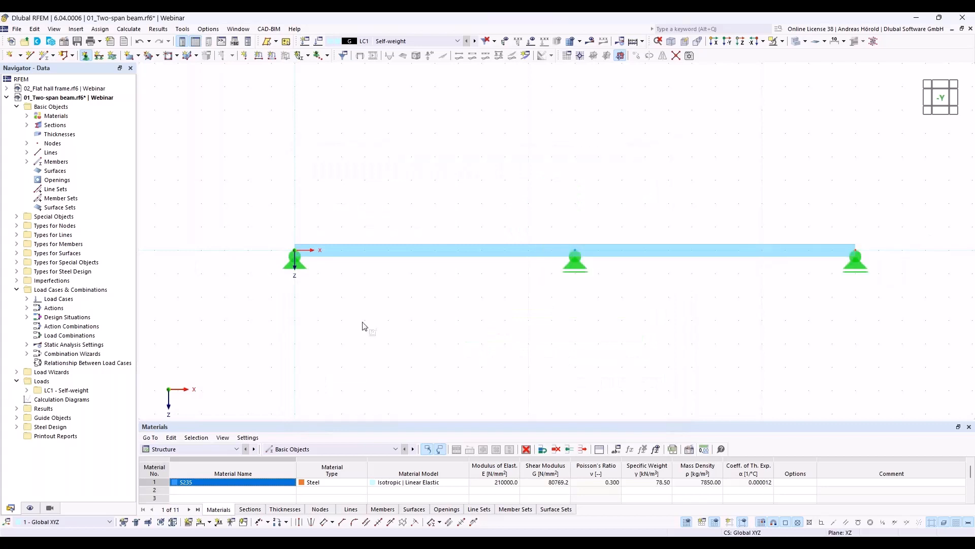
{"action": "key", "text": "Escape"}
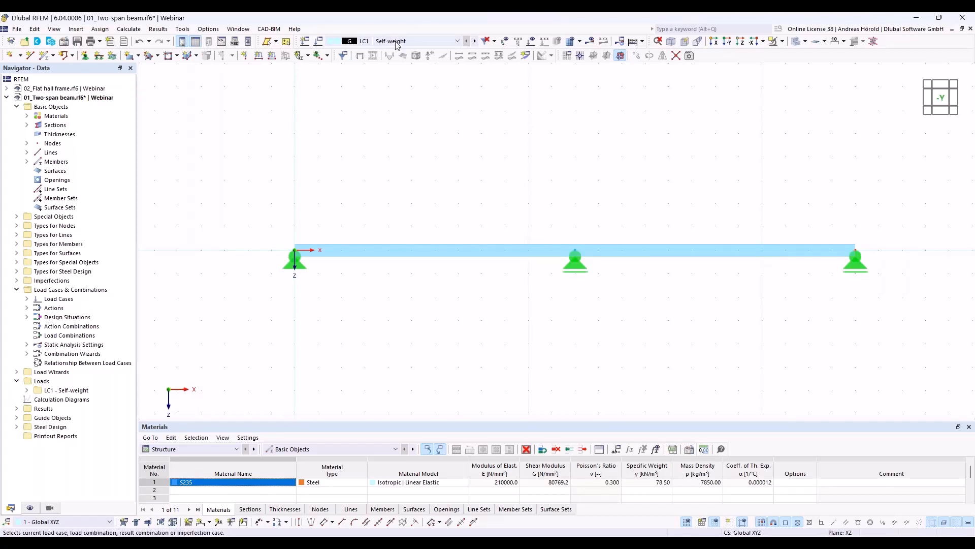
Step: Check the analysis, action category and active self-weight settings of load case LC1 Self-weight
{"action": "left_click", "coordinate": [318, 42]}
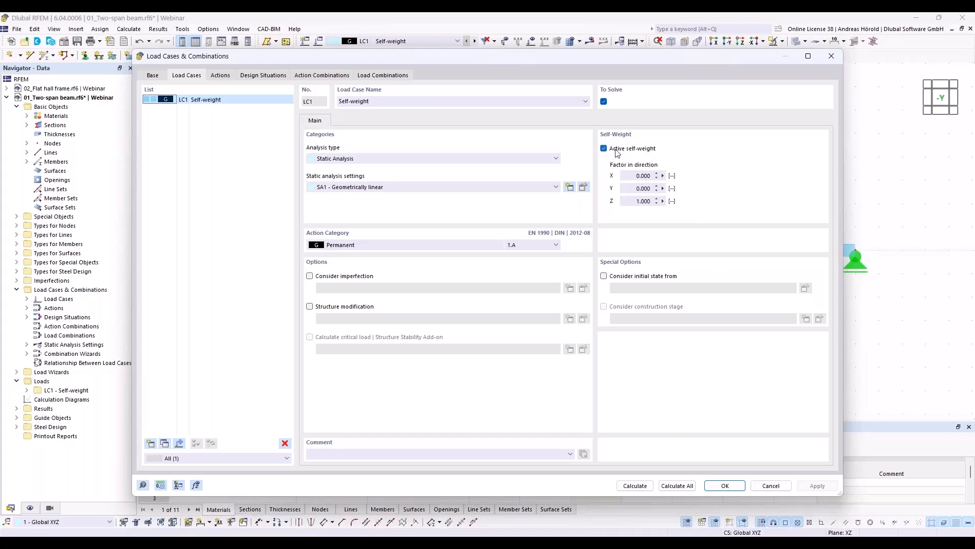
{"action": "left_click", "coordinate": [772, 487]}
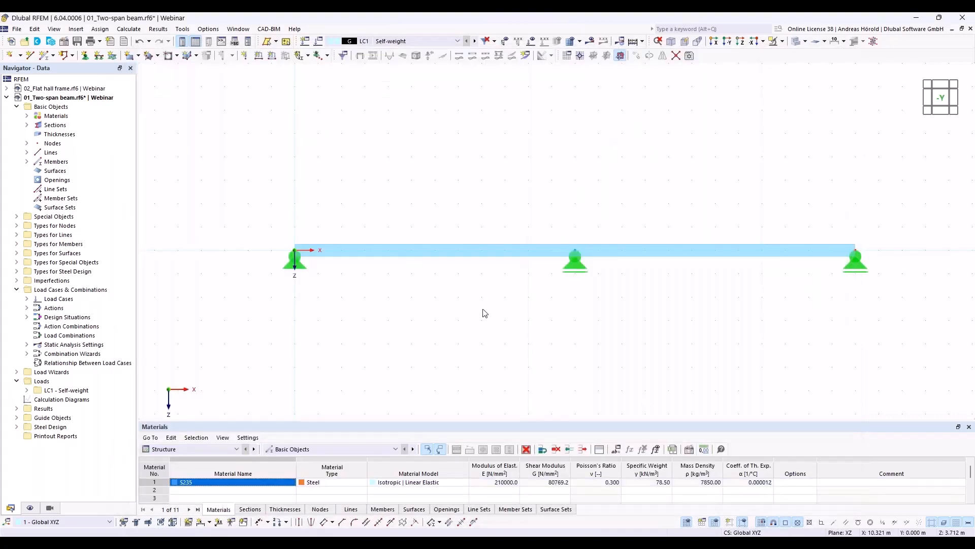
Step: Begin a new member load in LC1 and look through its load type, distribution and direction options
{"action": "left_click", "coordinate": [271, 56]}
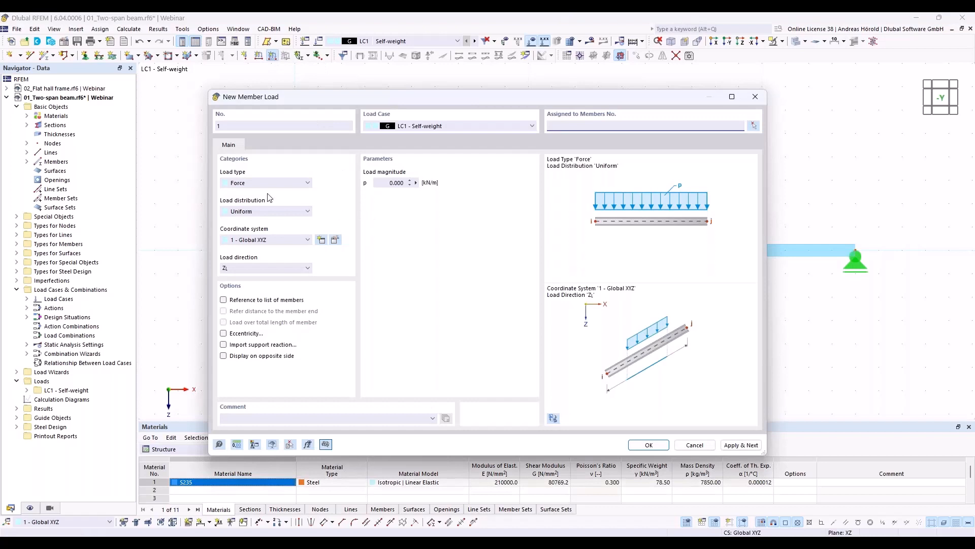
{"action": "left_click", "coordinate": [253, 183]}
{"action": "left_click", "coordinate": [253, 182]}
{"action": "left_click", "coordinate": [254, 213]}
{"action": "left_click", "coordinate": [256, 211]}
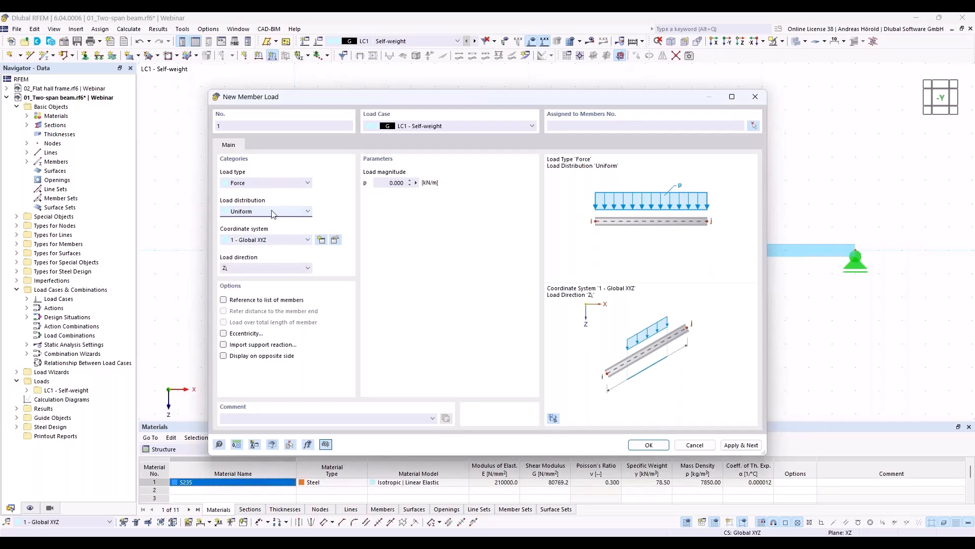
{"action": "left_click", "coordinate": [278, 214]}
{"action": "left_click", "coordinate": [277, 211]}
{"action": "left_click", "coordinate": [249, 268]}
{"action": "left_click", "coordinate": [250, 270]}
Step: Set the uniform member load in LC1 to 8 kN/m and assign it to the two-span beam
{"action": "left_click", "coordinate": [384, 182]}
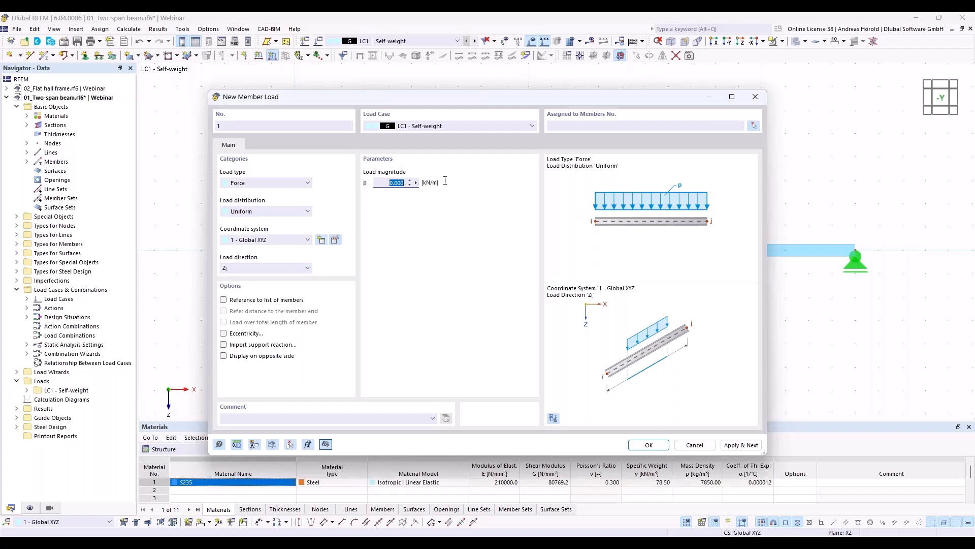
{"action": "type", "text": "8"}
{"action": "left_click", "coordinate": [646, 448]}
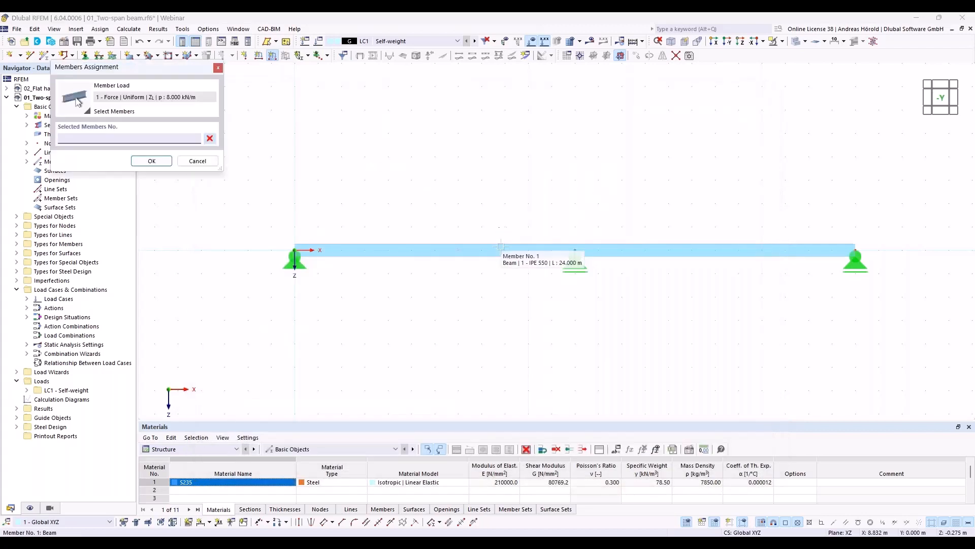
{"action": "left_click", "coordinate": [501, 248]}
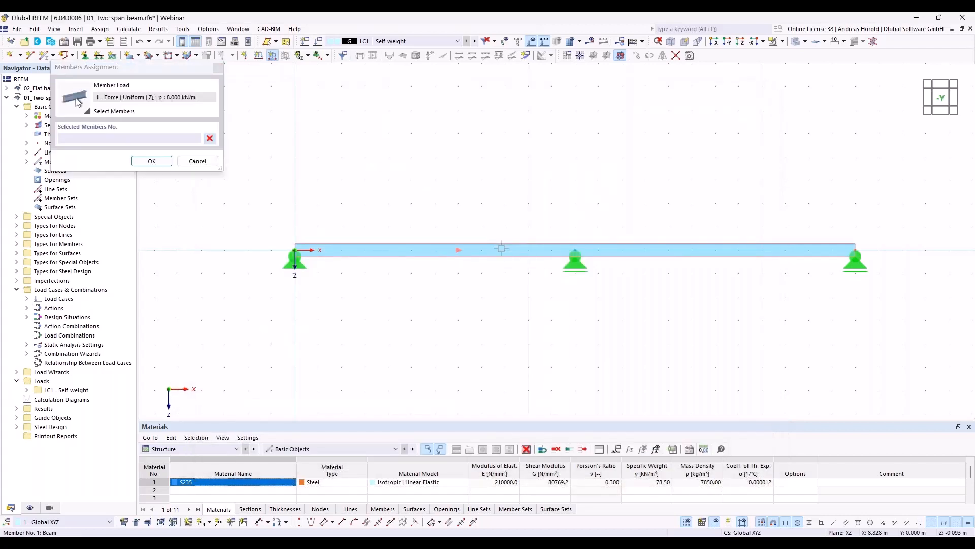
{"action": "left_click", "coordinate": [152, 160]}
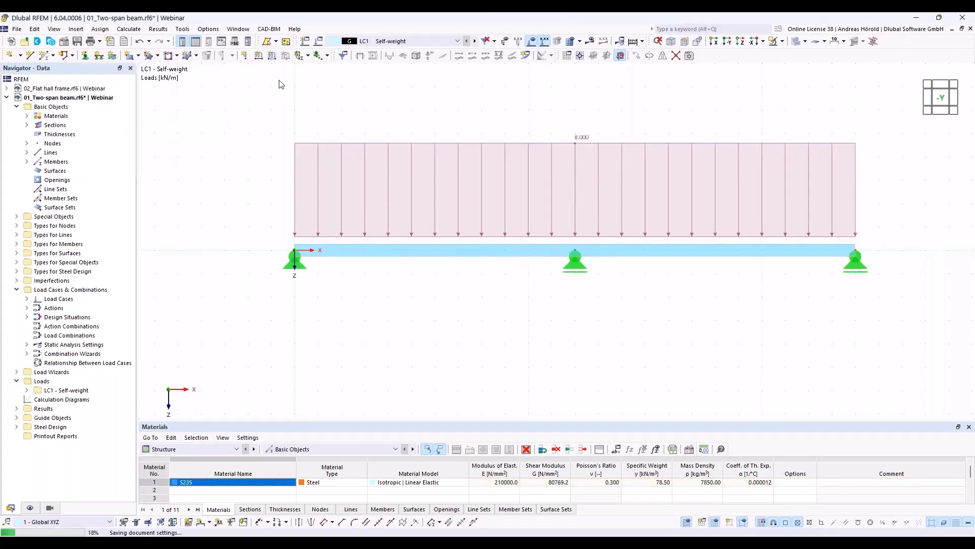
Step: Create load case LC2 named "Imposed load" with action category Imposed loads - category A: domestic, residential areas
{"action": "left_click", "coordinate": [306, 41]}
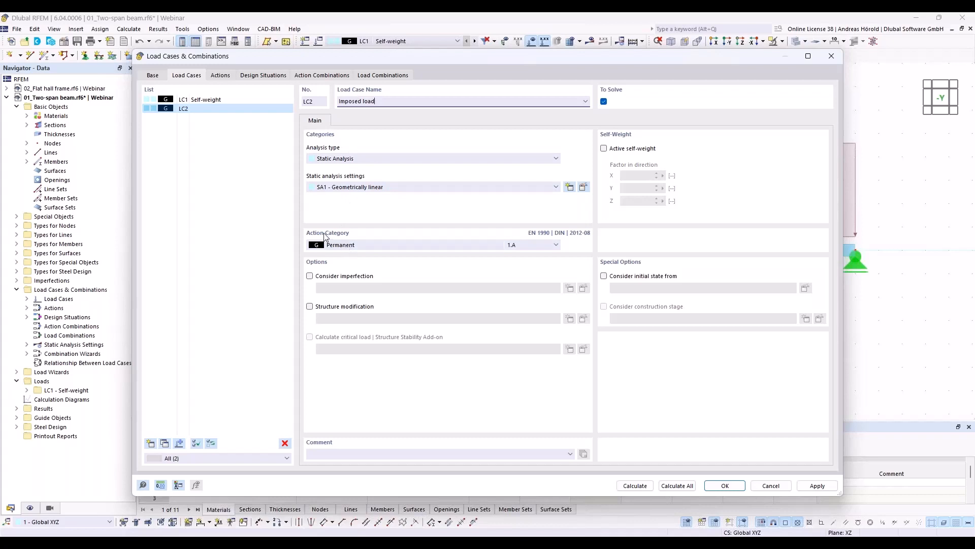
{"action": "left_click", "coordinate": [358, 245]}
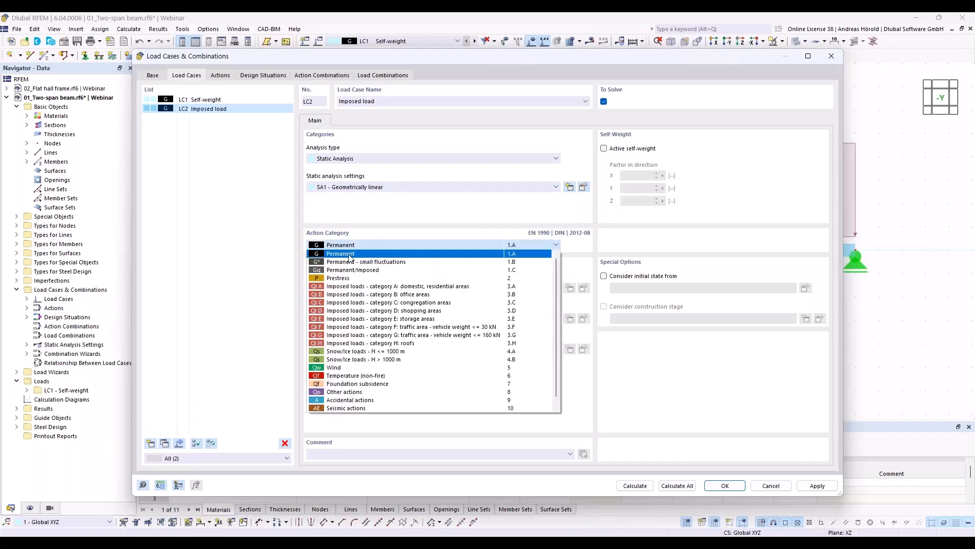
{"action": "left_click", "coordinate": [397, 287]}
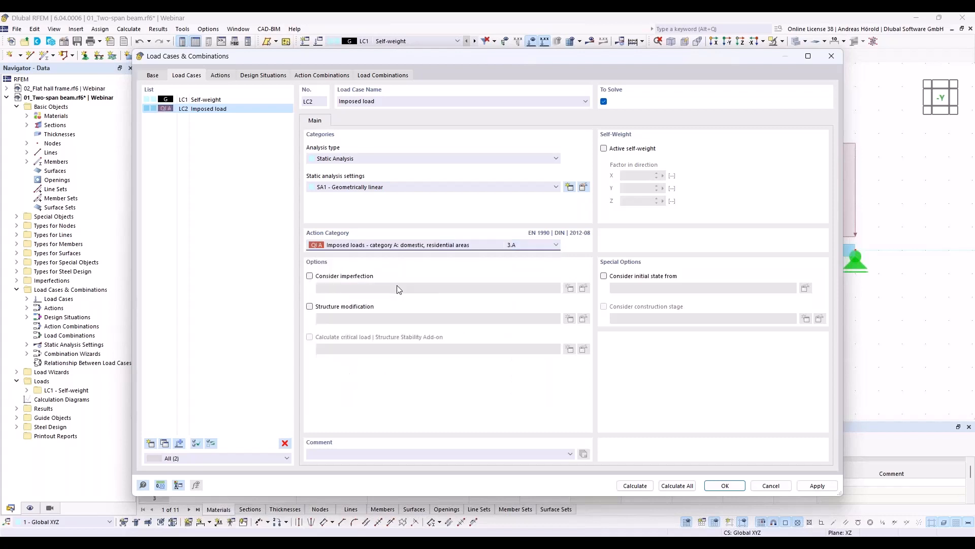
{"action": "left_click", "coordinate": [724, 485]}
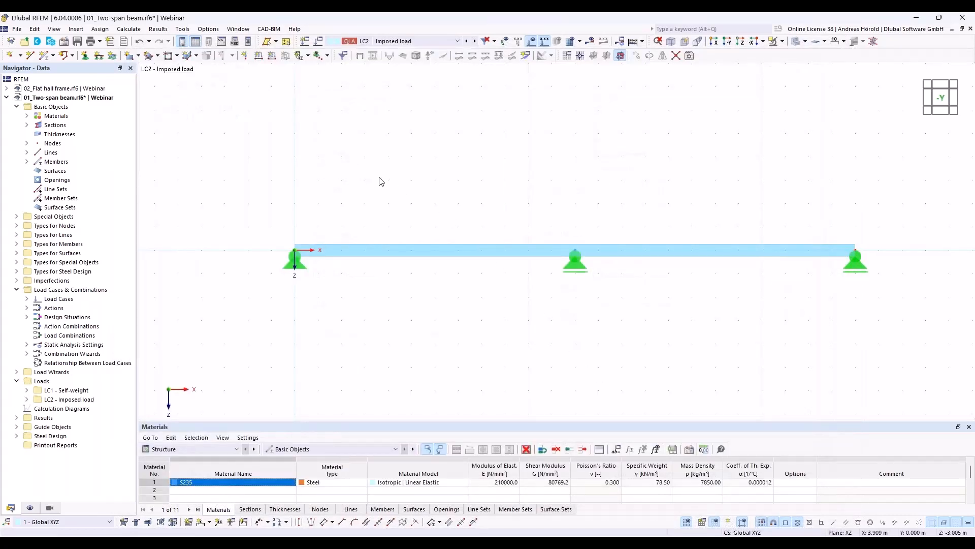
Step: Apply a uniform 12 kN/m member load to the two-span beam in load case LC2
{"action": "left_click", "coordinate": [271, 56]}
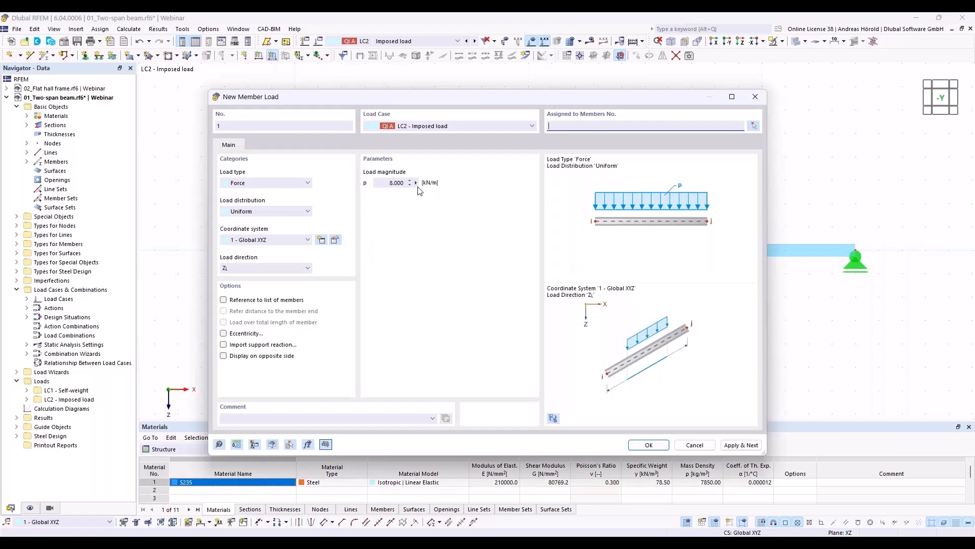
{"action": "left_click_drag", "start_coordinate": [380, 181], "coordinate": [437, 179]}
{"action": "type", "text": "12"}
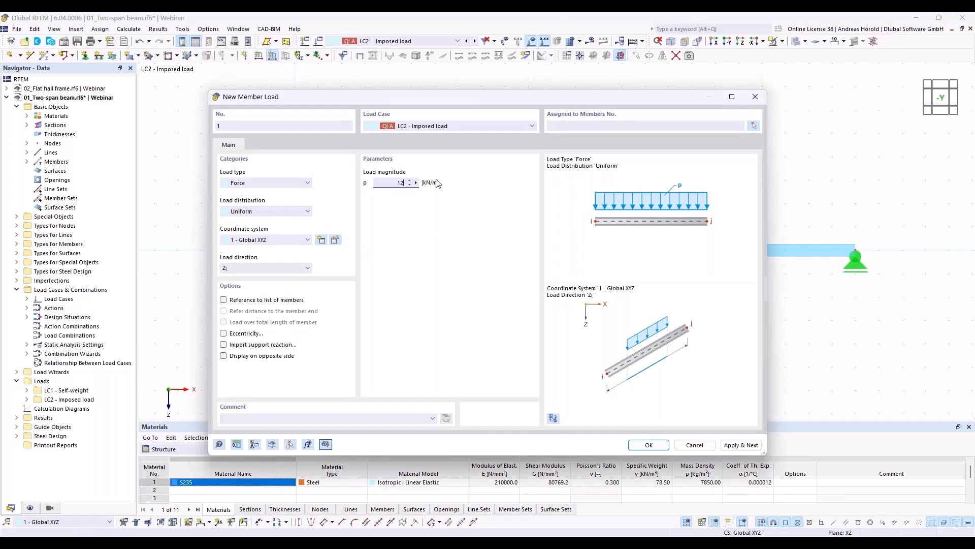
{"action": "left_click", "coordinate": [649, 445]}
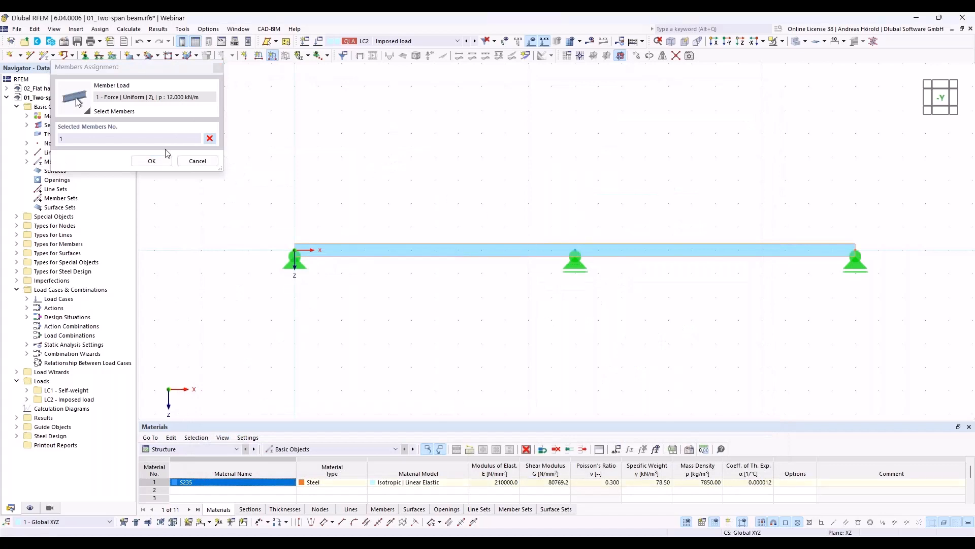
{"action": "left_click", "coordinate": [151, 161]}
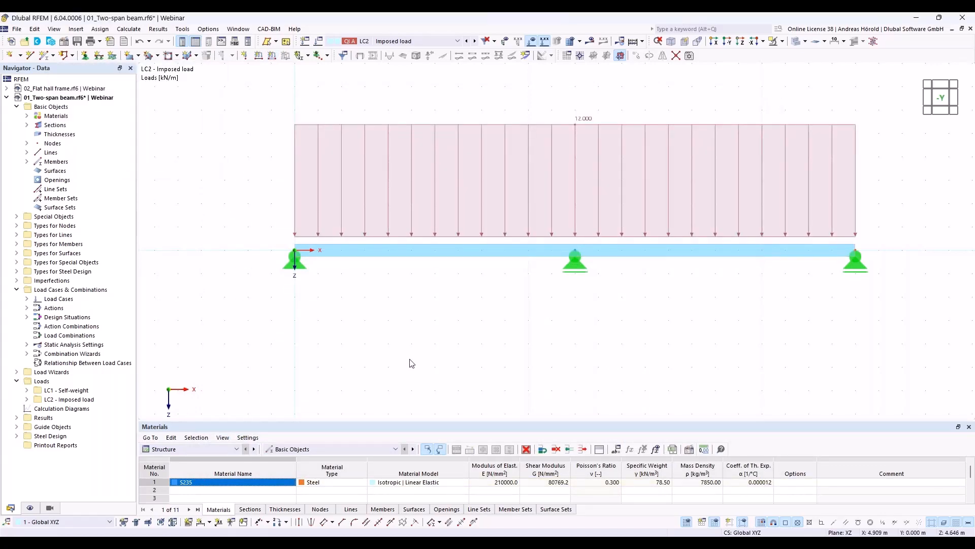
Step: Review the combination standard and wizard options, the load cases and the actions in Load Cases & Combinations
{"action": "middle_click_drag", "start_coordinate": [410, 359], "coordinate": [354, 362]}
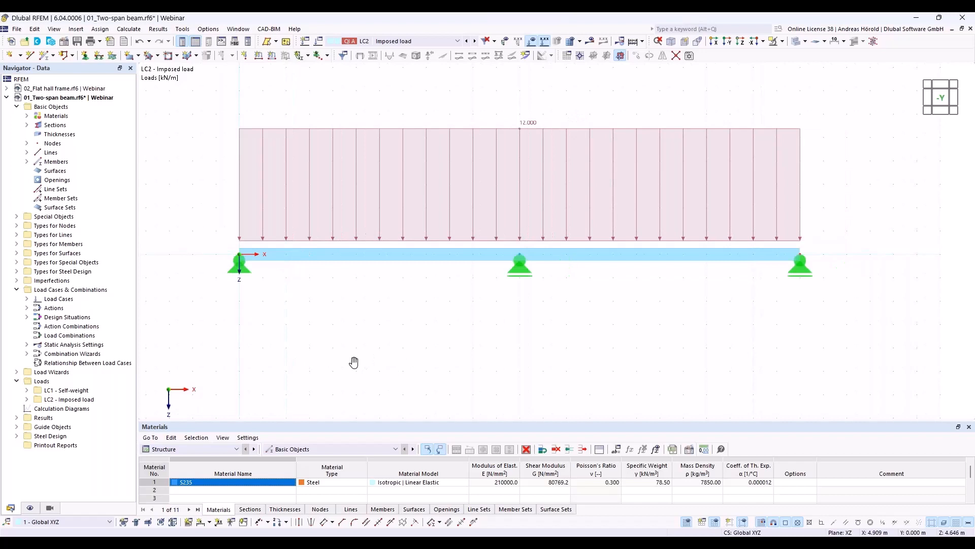
{"action": "right_click", "coordinate": [77, 290]}
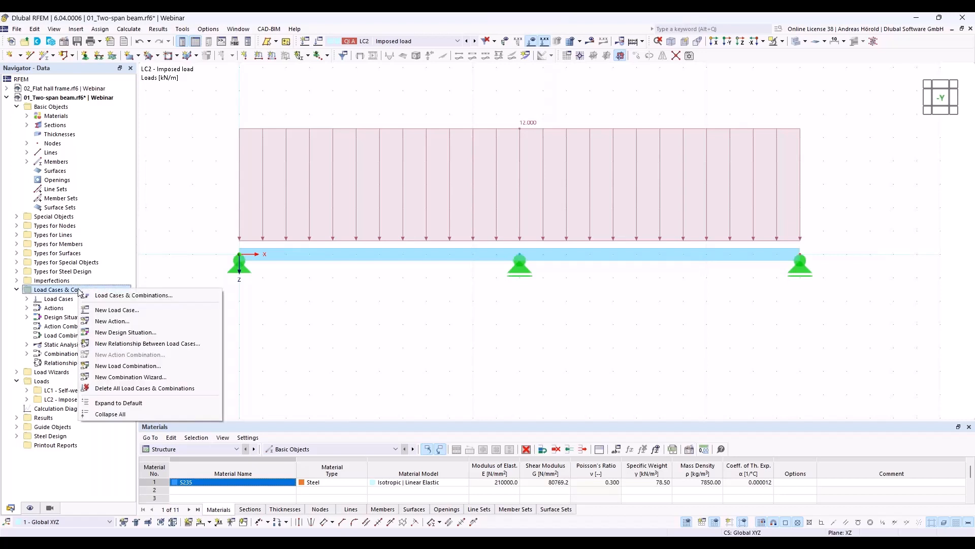
{"action": "left_click", "coordinate": [127, 295]}
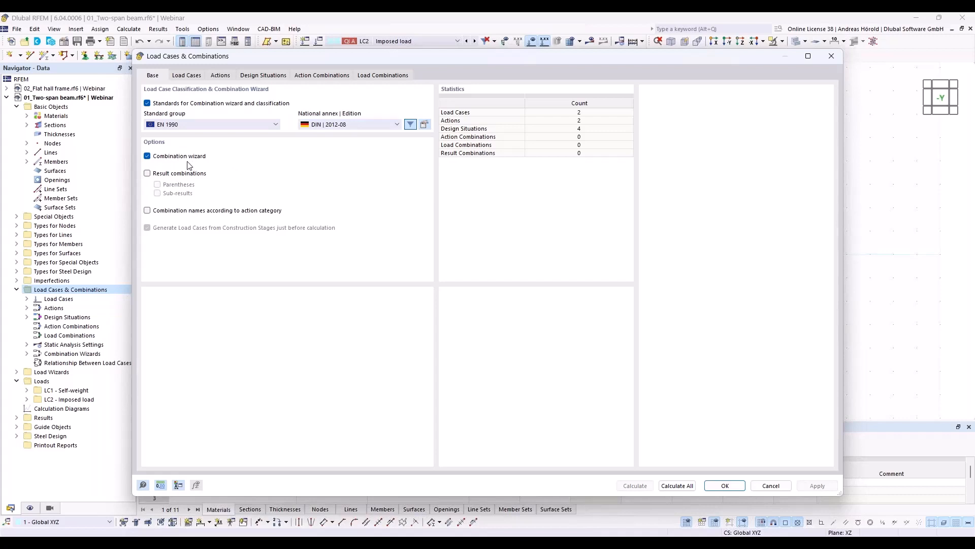
{"action": "left_click", "coordinate": [187, 75]}
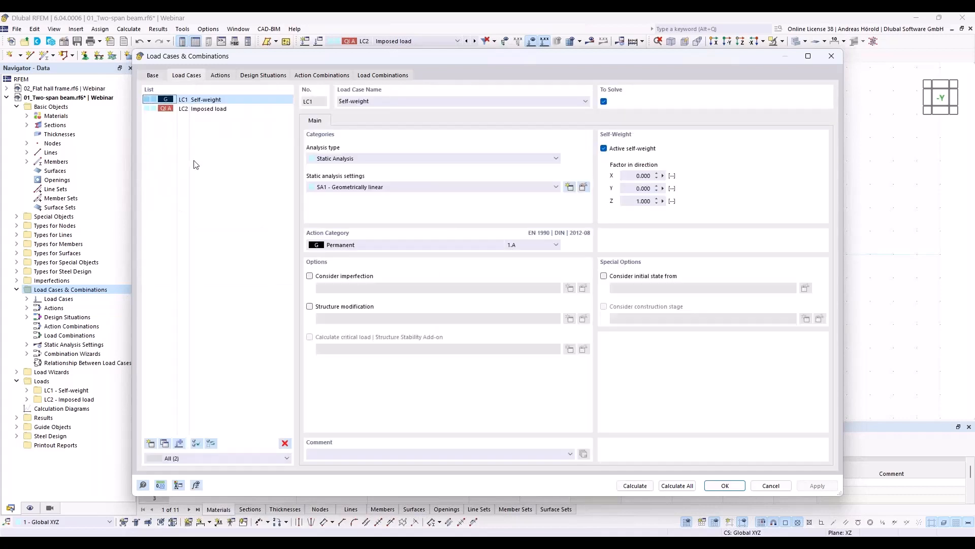
{"action": "left_click", "coordinate": [219, 75]}
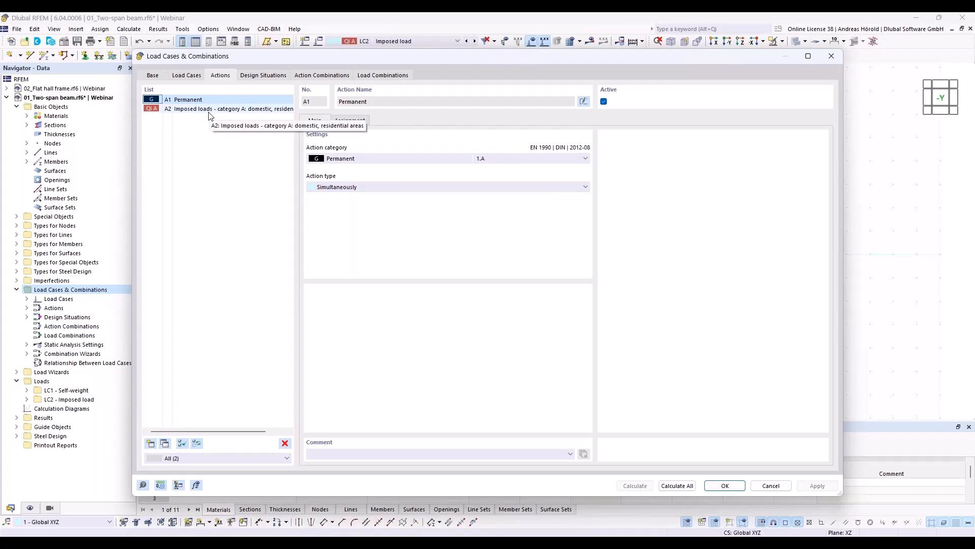
Step: Delete the SLS design situations DS2 Characteristic, DS3 Frequent and DS4 Quasi-permanent
{"action": "left_click", "coordinate": [263, 76]}
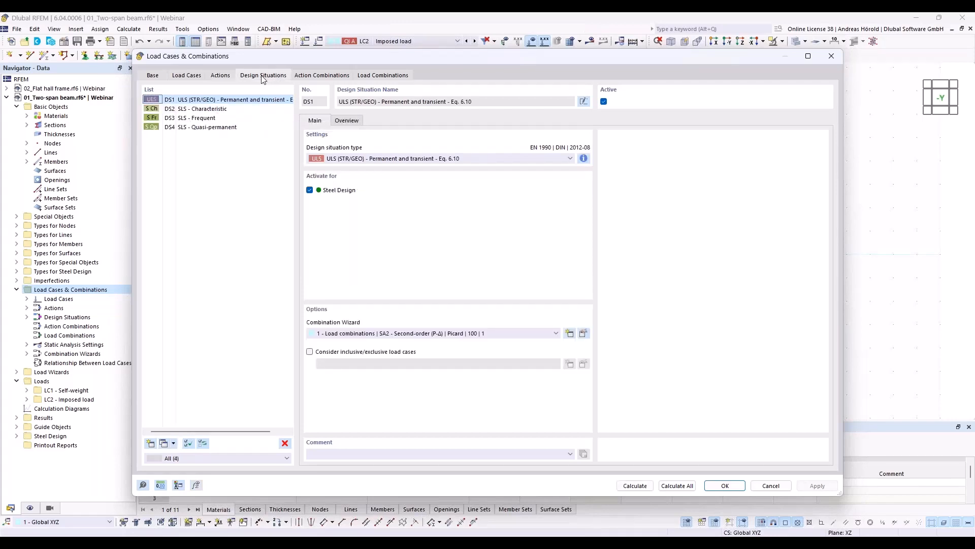
{"action": "left_click", "coordinate": [197, 110]}
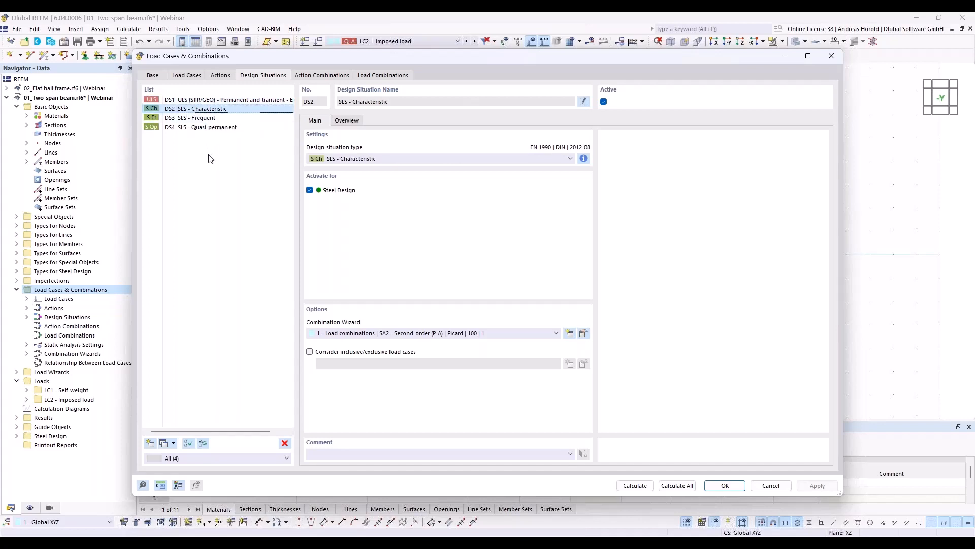
{"action": "left_click", "coordinate": [212, 129], "text": "shift"}
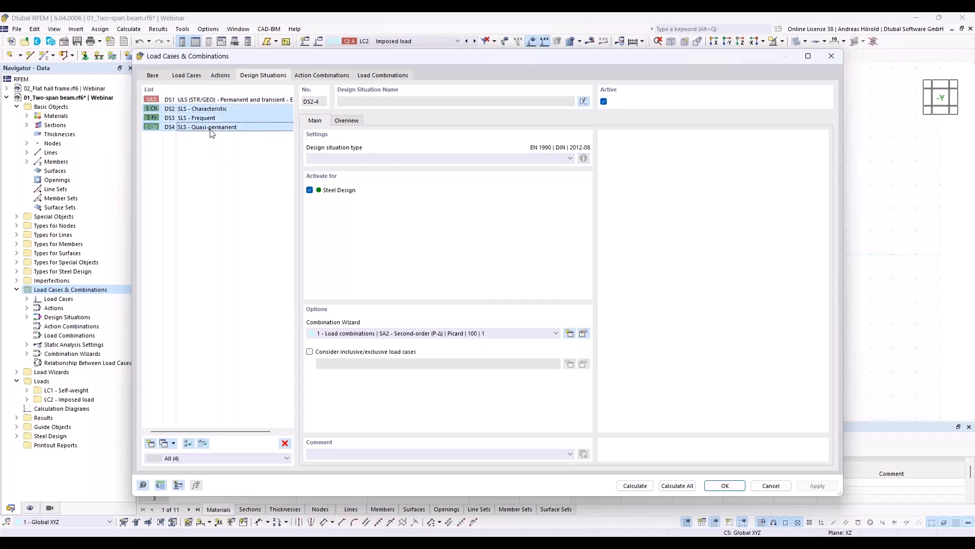
{"action": "left_click", "coordinate": [285, 443]}
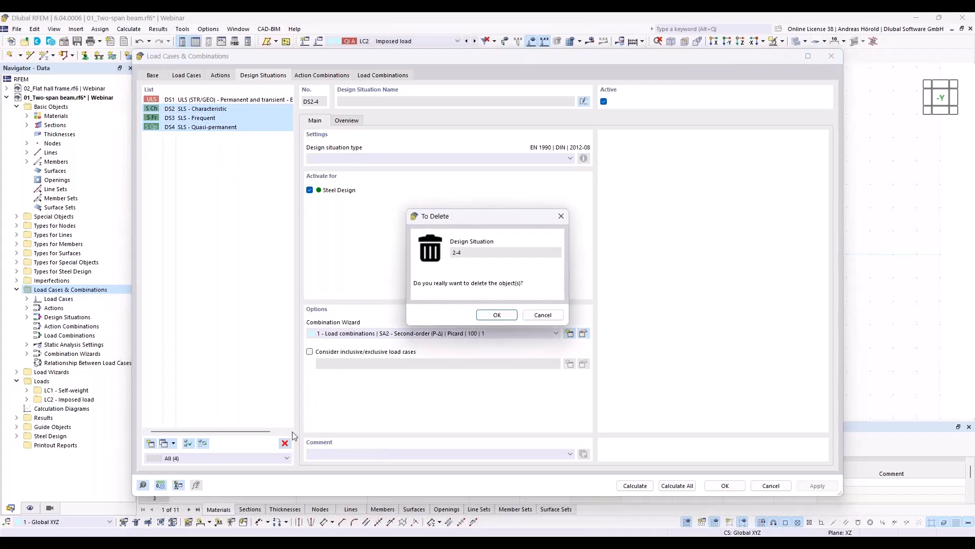
{"action": "left_click", "coordinate": [497, 315]}
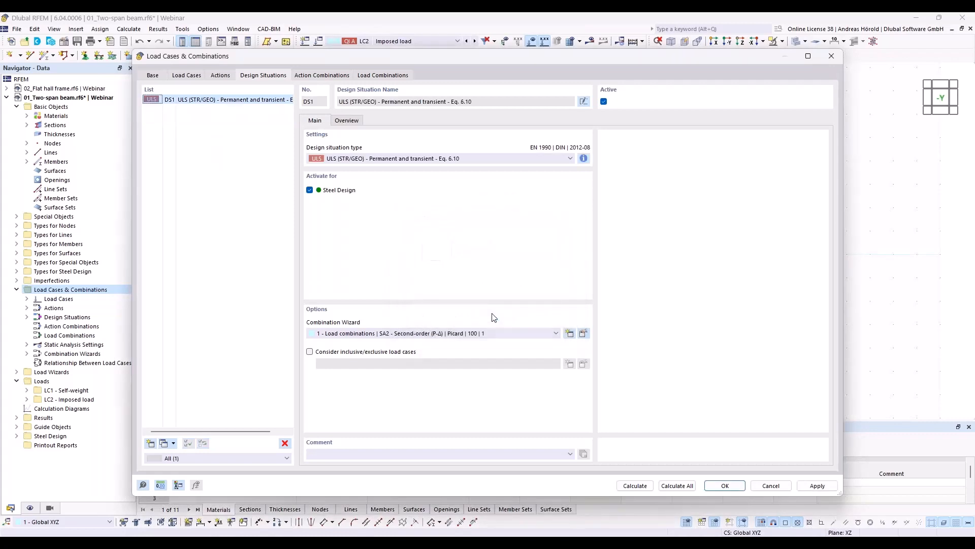
Step: Examine the generated load combinations and their assignment to the ULS design situation DS1
{"action": "left_click", "coordinate": [229, 101]}
{"action": "left_click", "coordinate": [377, 76]}
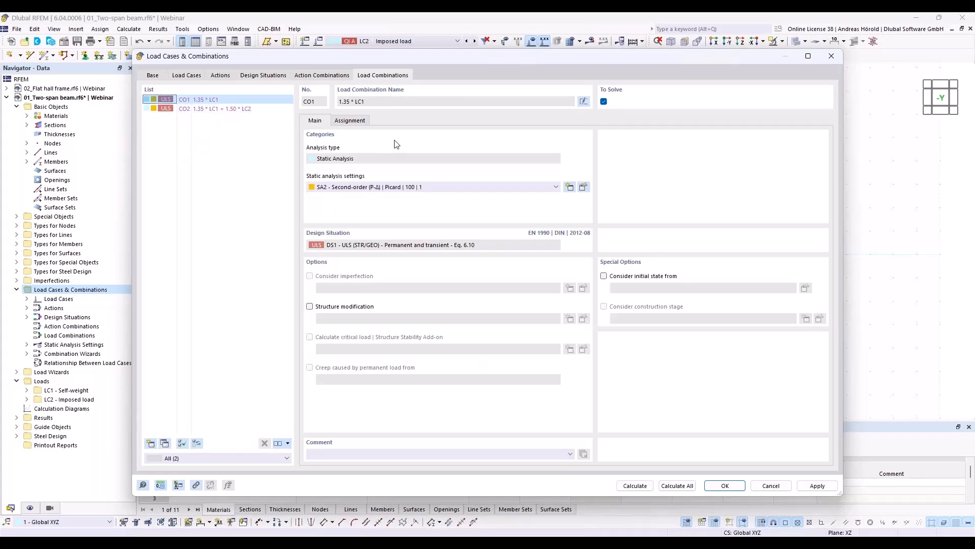
{"action": "left_click", "coordinate": [253, 76]}
{"action": "left_click", "coordinate": [346, 121]}
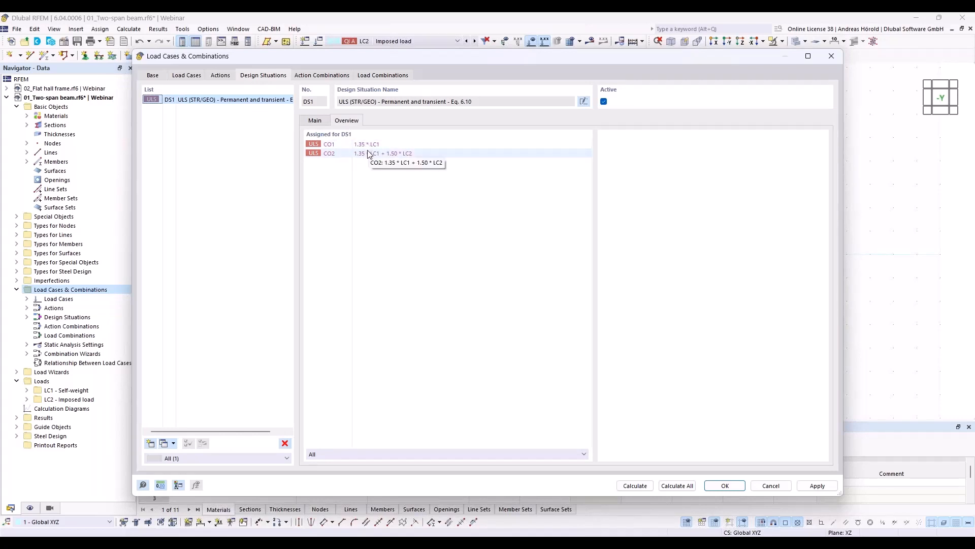
{"action": "left_click", "coordinate": [314, 121]}
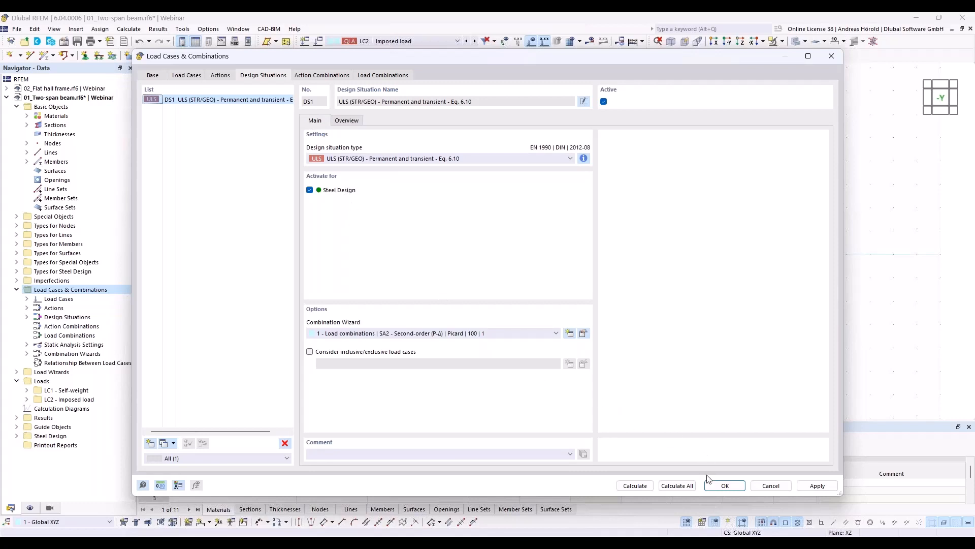
Step: Calculate everything and display the beam's internal shear forces Vz for design situation DS1
{"action": "left_click", "coordinate": [676, 485]}
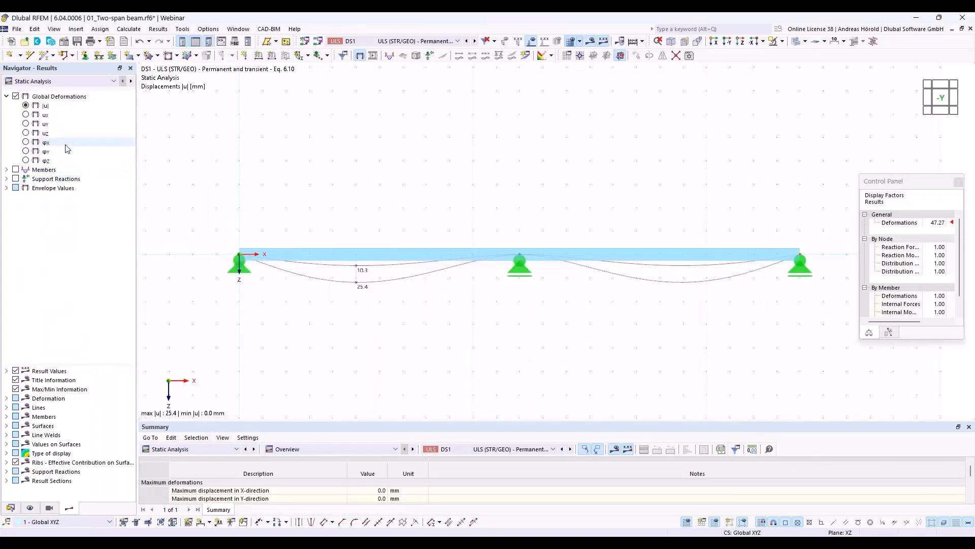
{"action": "left_click", "coordinate": [6, 170]}
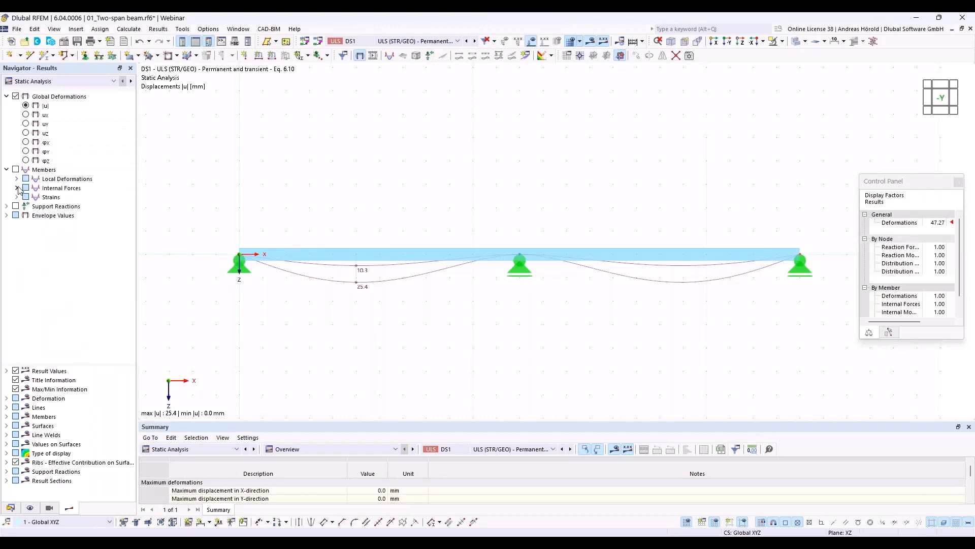
{"action": "left_click", "coordinate": [17, 188]}
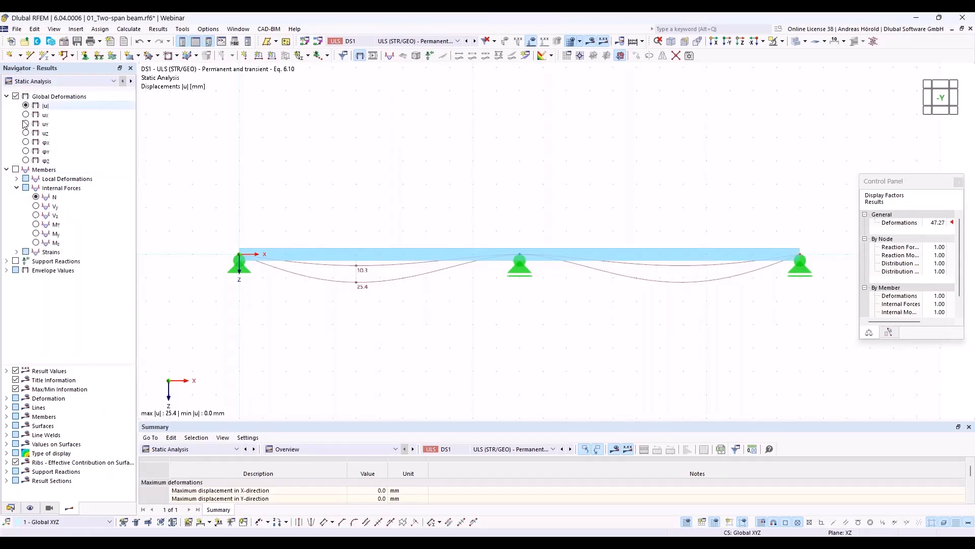
{"action": "left_click", "coordinate": [36, 216]}
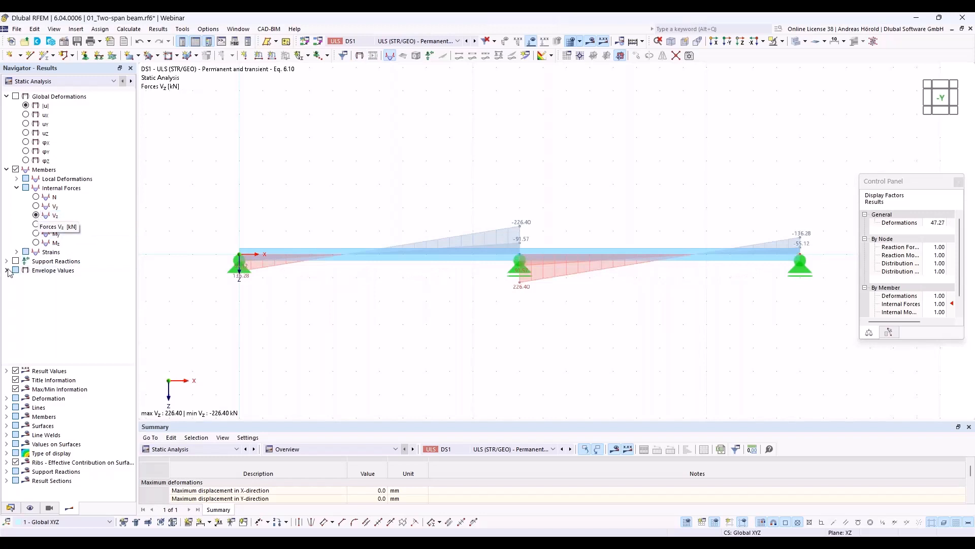
Step: Limit the result envelope to maximum values and display the beam's bending moments My
{"action": "left_click", "coordinate": [7, 271]}
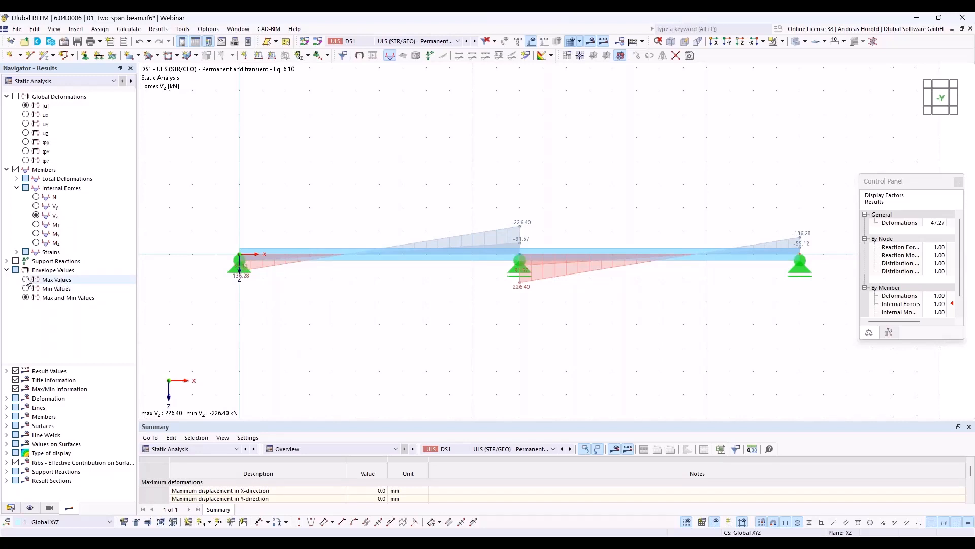
{"action": "left_click", "coordinate": [25, 279]}
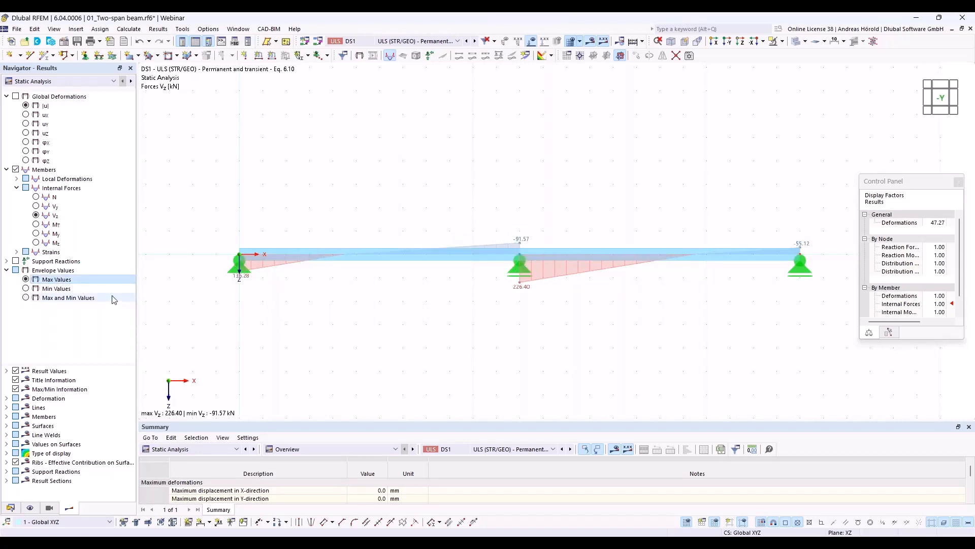
{"action": "left_click", "coordinate": [40, 235]}
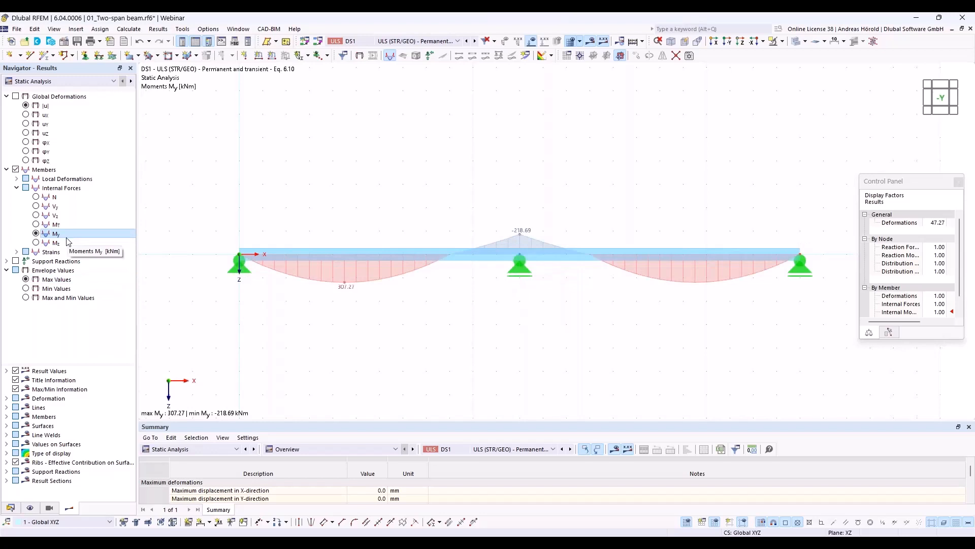
Step: Show the Steel Design results overview and enlarge the results table to read its entries
{"action": "left_click", "coordinate": [210, 448]}
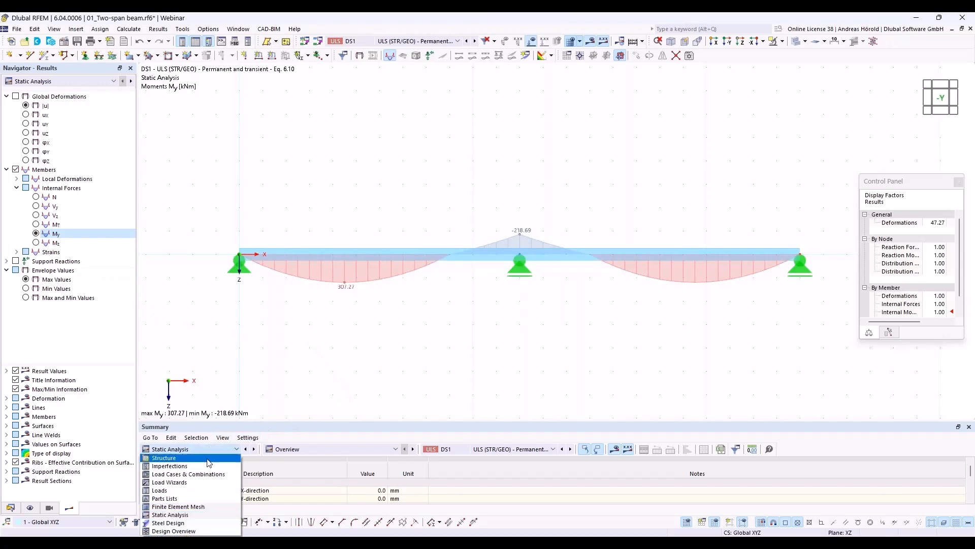
{"action": "left_click", "coordinate": [175, 524]}
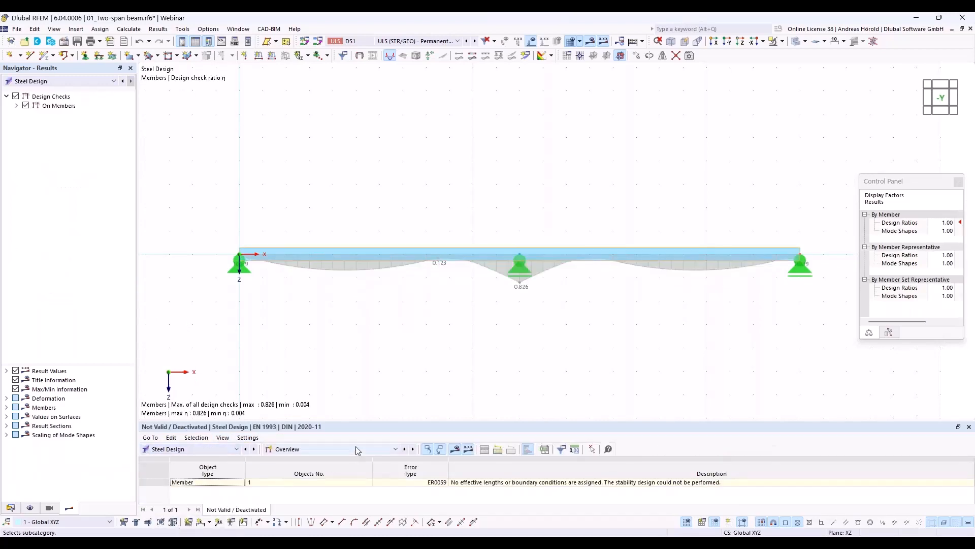
{"action": "left_click_drag", "start_coordinate": [365, 419], "coordinate": [375, 330]}
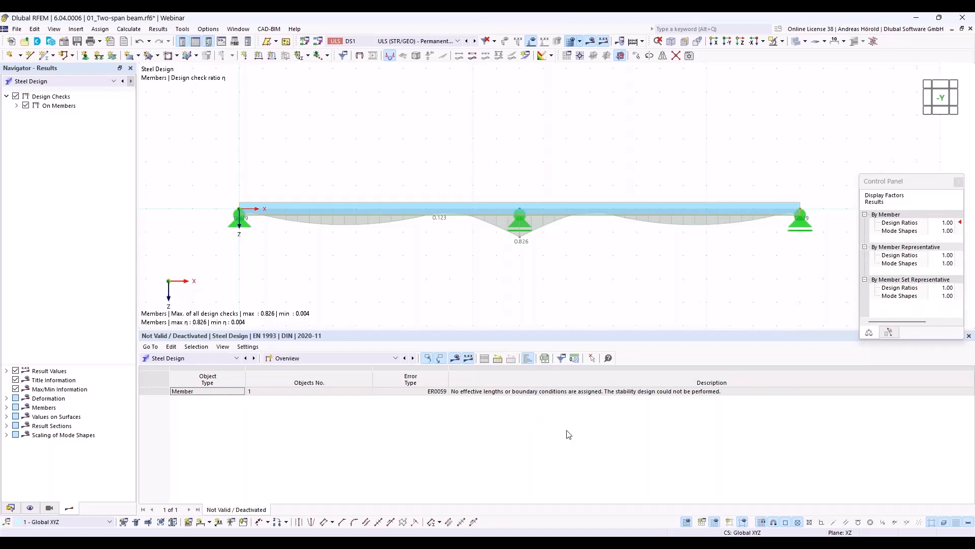
Step: List the design ratios on members and examine the plastic y-axis bending check in detail, including its section classification
{"action": "left_click", "coordinate": [346, 358]}
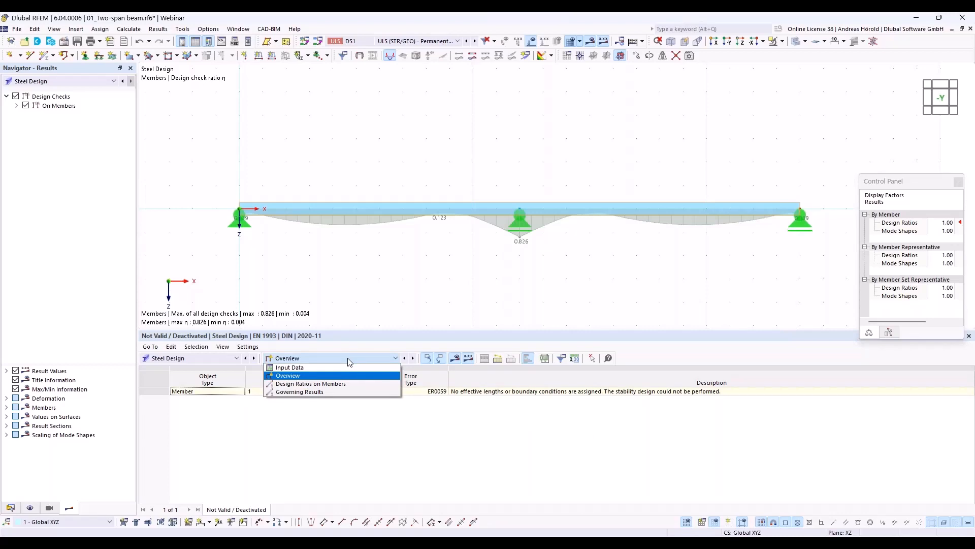
{"action": "left_click", "coordinate": [350, 386]}
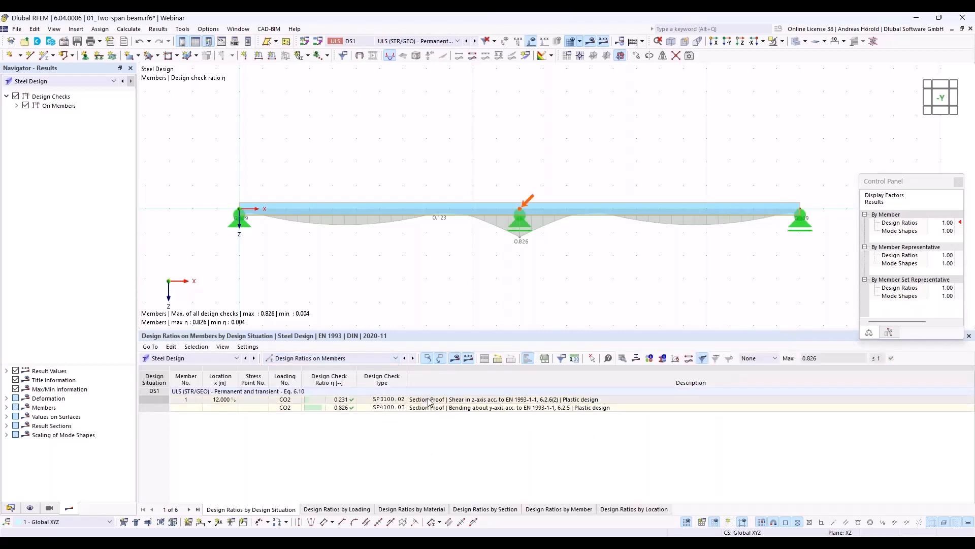
{"action": "left_click", "coordinate": [468, 401]}
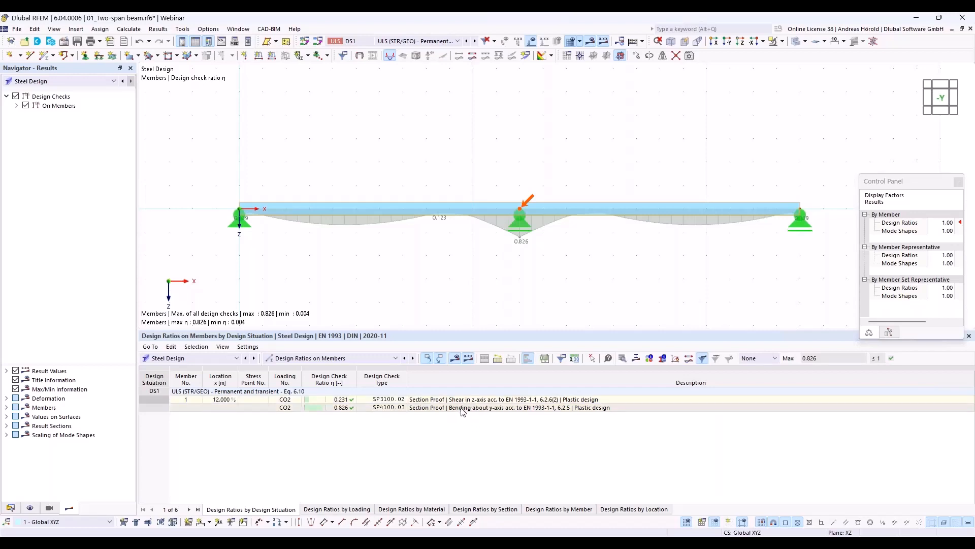
{"action": "left_click", "coordinate": [583, 407]}
{"action": "left_click", "coordinate": [510, 408]}
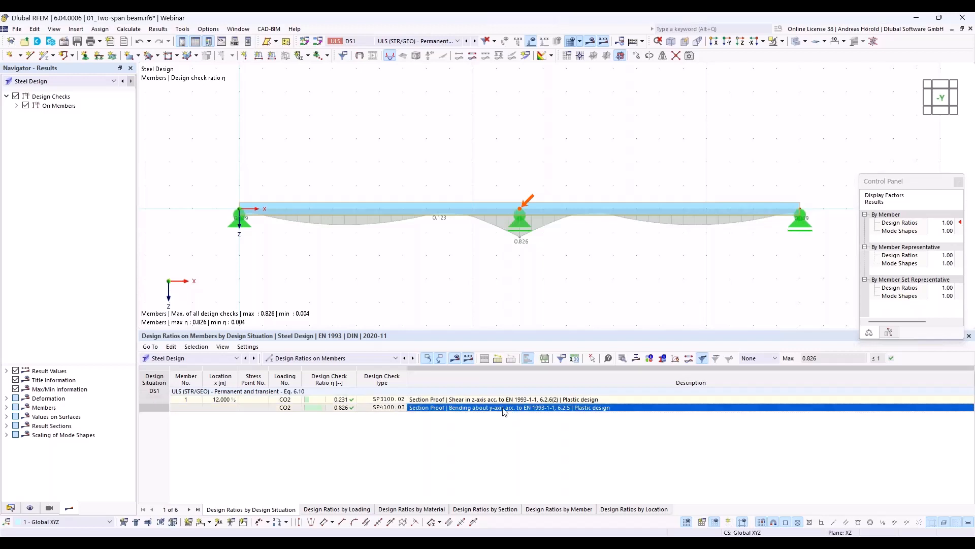
{"action": "left_click", "coordinate": [623, 358]}
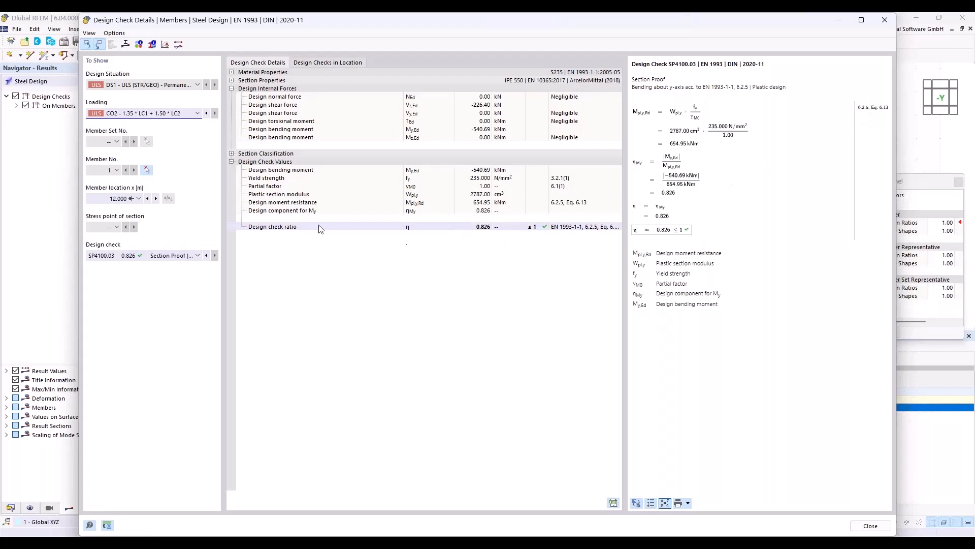
{"action": "left_click", "coordinate": [231, 154]}
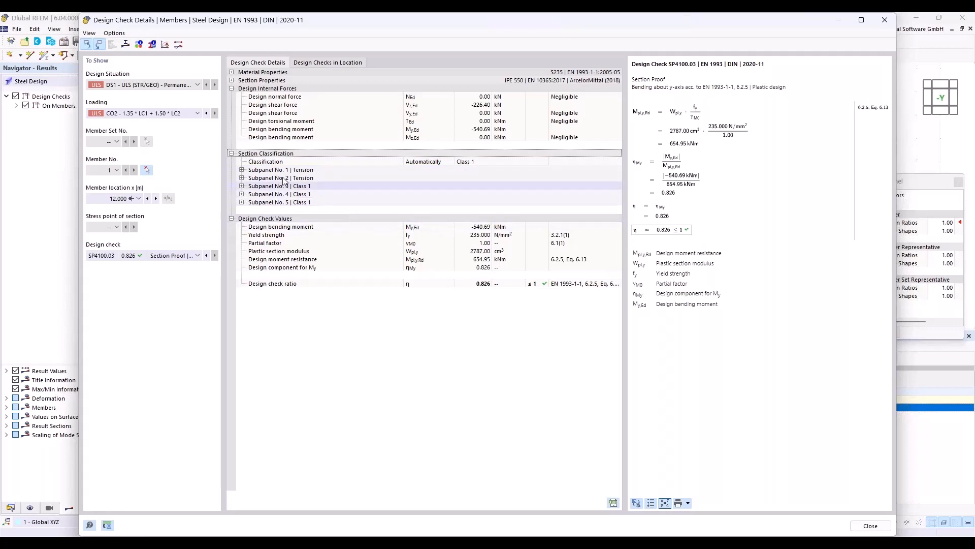
Step: View the result diagrams in the section for the bending check, showing the stresses over the IPE 550 profile
{"action": "left_click", "coordinate": [126, 44]}
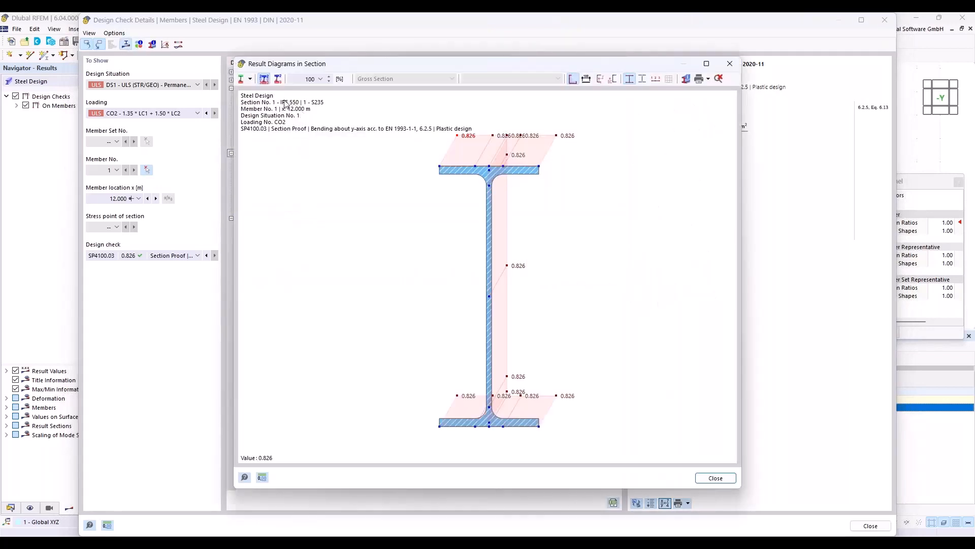
{"action": "left_click", "coordinate": [252, 79]}
{"action": "left_click", "coordinate": [262, 104]}
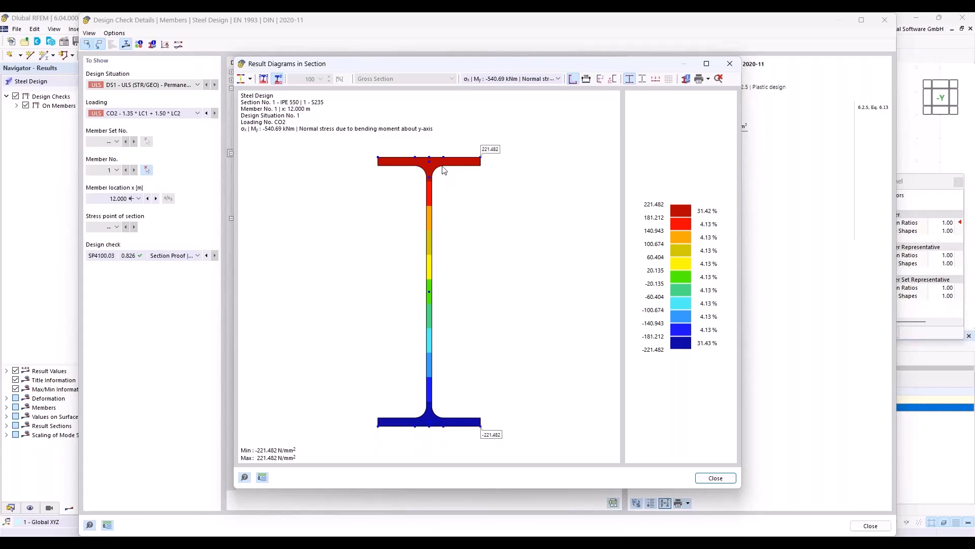
{"action": "middle_click_drag", "start_coordinate": [447, 163], "coordinate": [447, 163]}
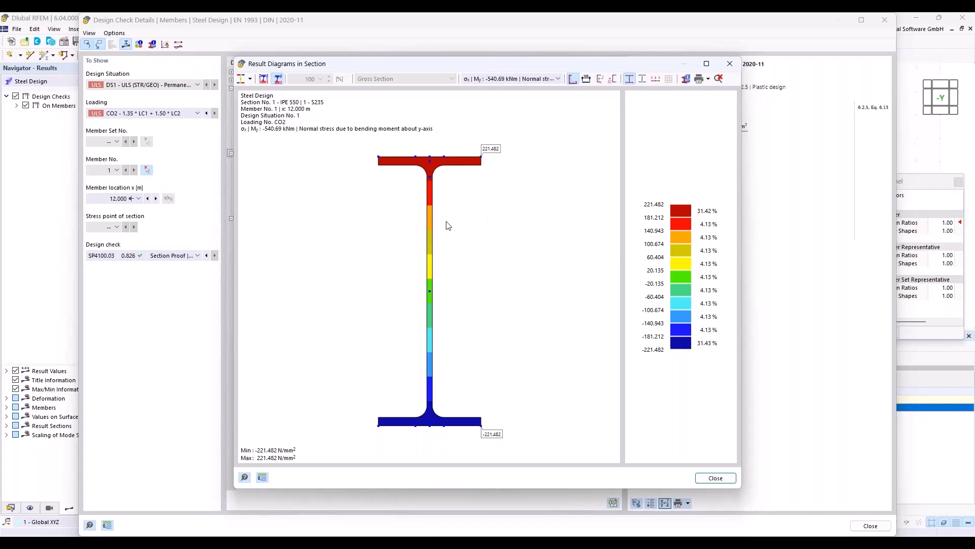
{"action": "left_click", "coordinate": [250, 79]}
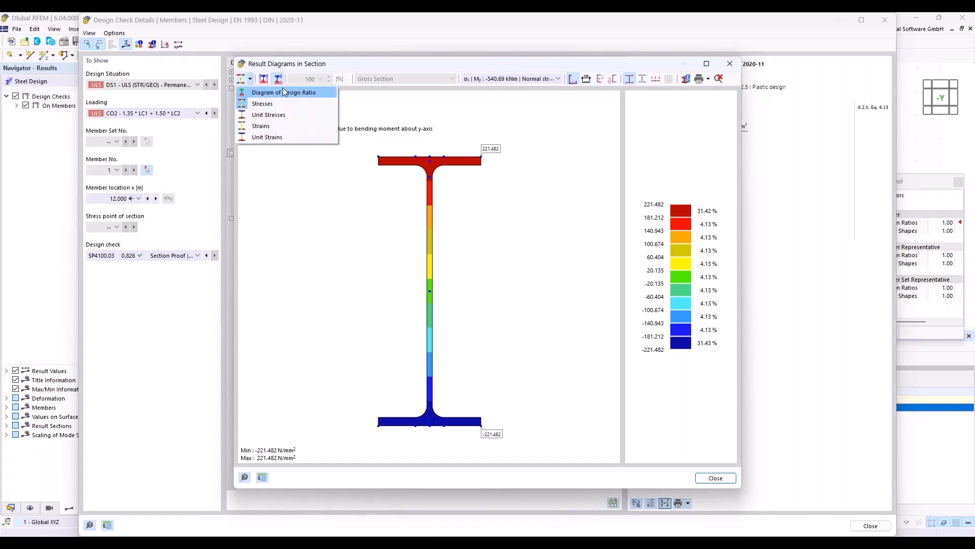
{"action": "left_click", "coordinate": [350, 103]}
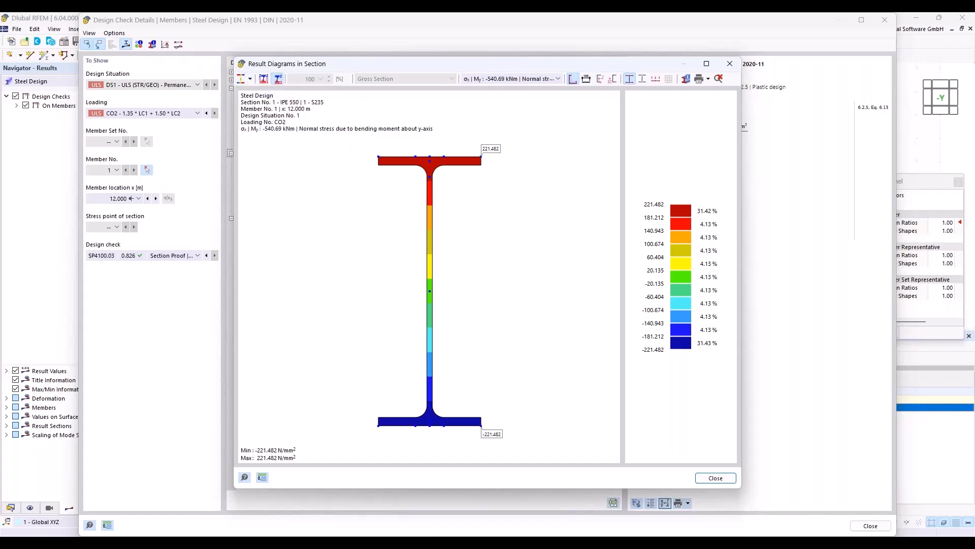
{"action": "left_click", "coordinate": [729, 65]}
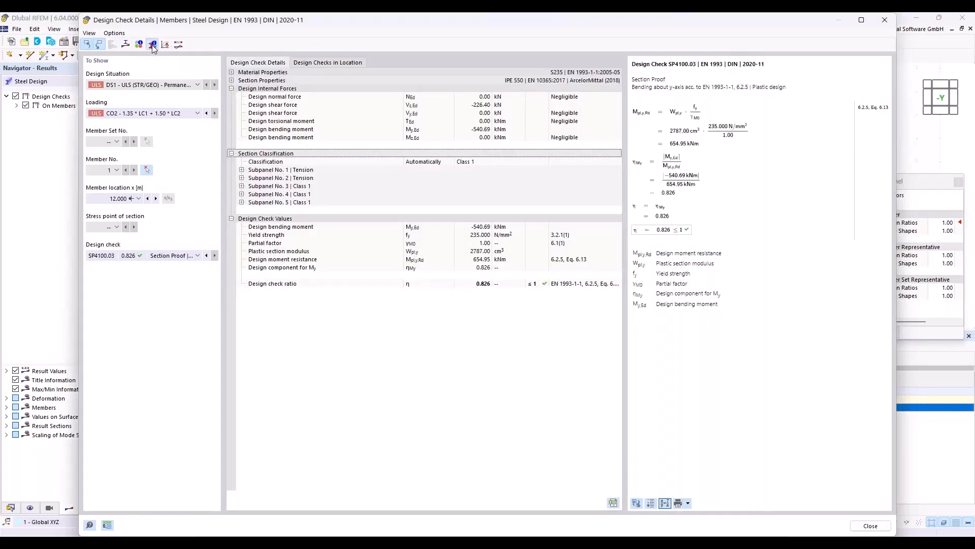
Step: Examine the IPE 550 section information, including section values, stress points, subpanels and general properties
{"action": "left_click", "coordinate": [151, 44]}
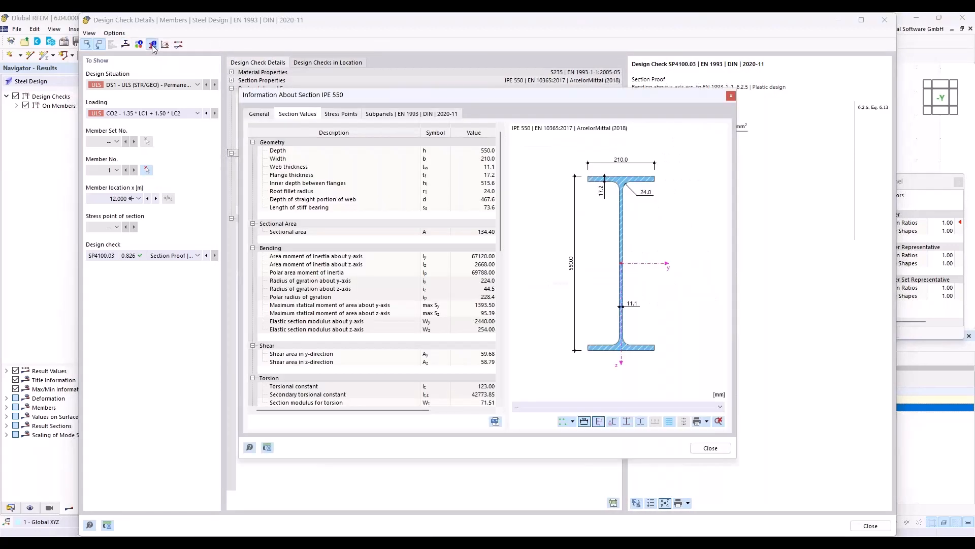
{"action": "left_click", "coordinate": [337, 115]}
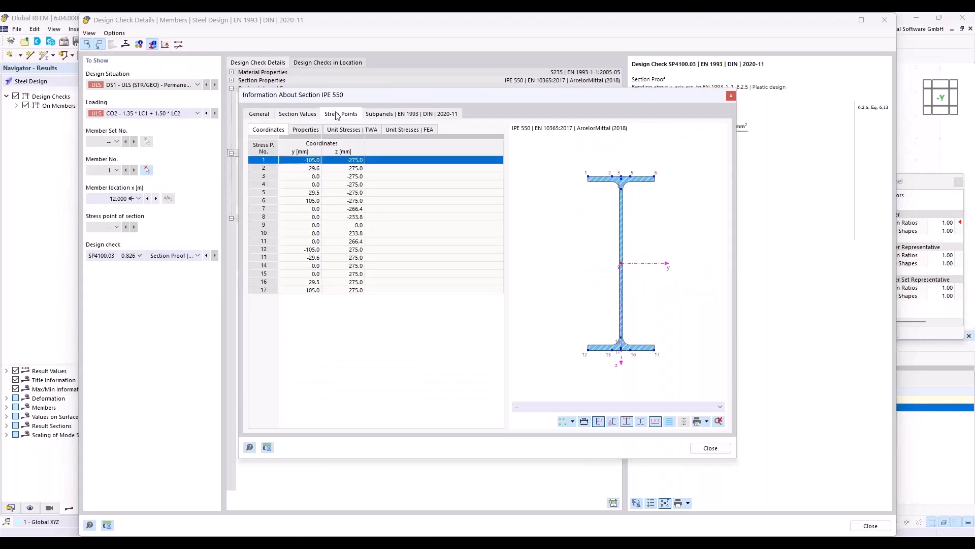
{"action": "left_click", "coordinate": [398, 115]}
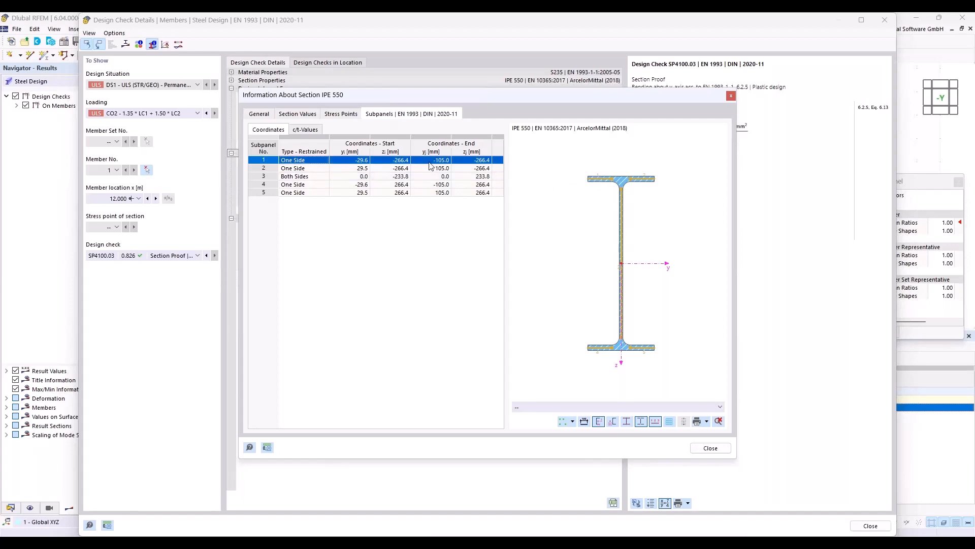
{"action": "left_click", "coordinate": [264, 114]}
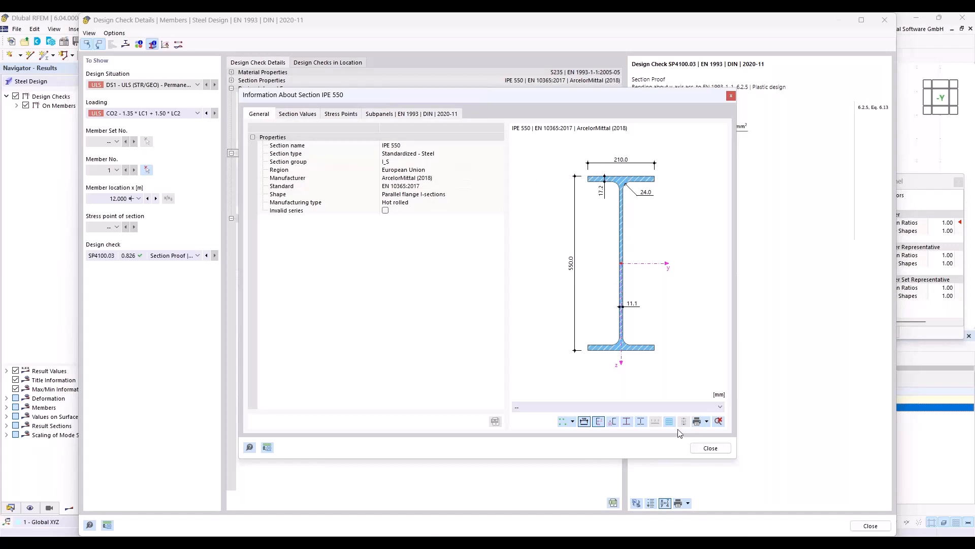
{"action": "left_click", "coordinate": [711, 448]}
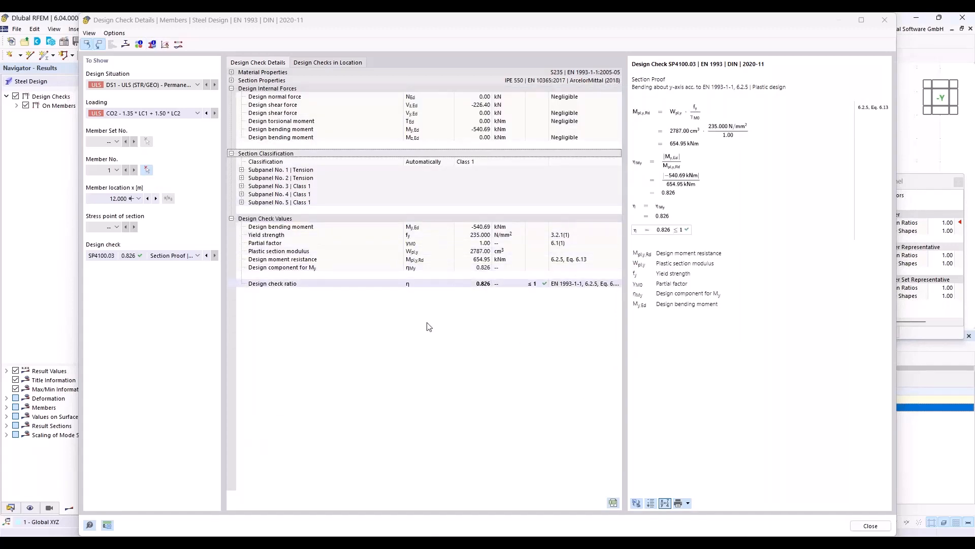
Step: Leave the bending check details and examine the details of the plastic shear check in the z-axis
{"action": "left_click", "coordinate": [884, 21]}
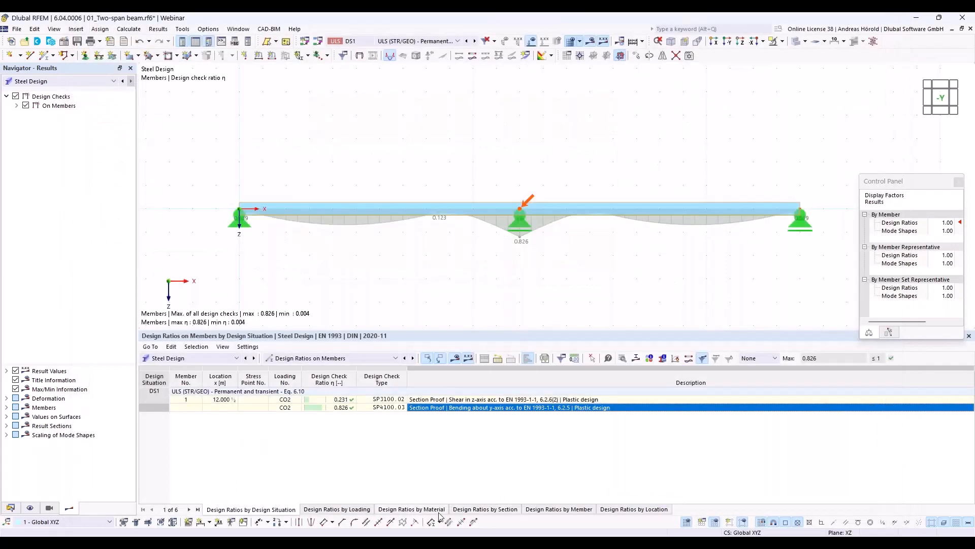
{"action": "left_click", "coordinate": [454, 400]}
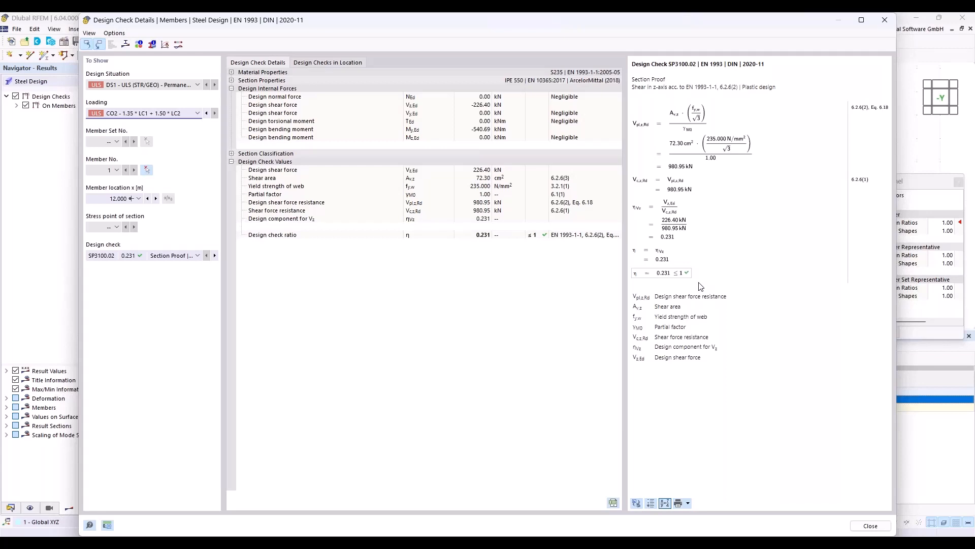
{"action": "left_click", "coordinate": [886, 20]}
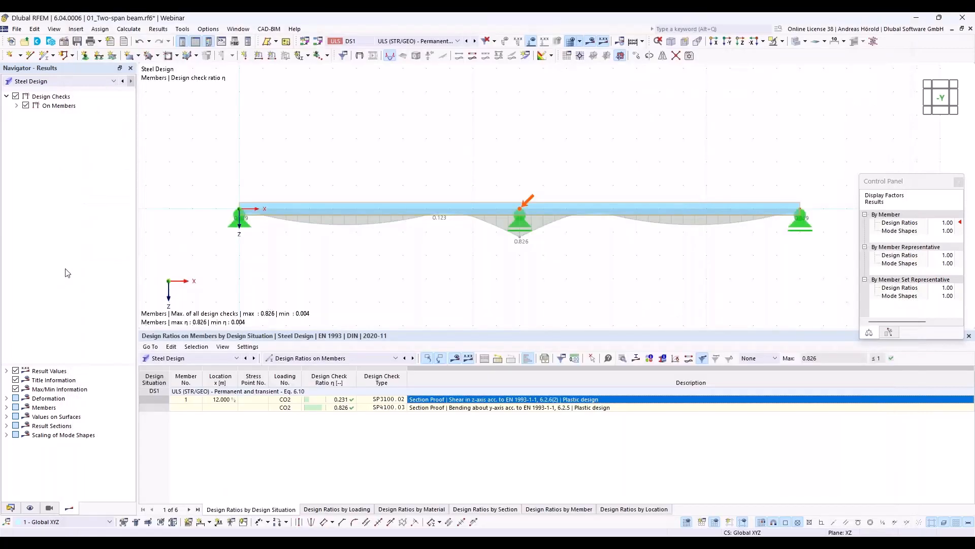
Step: Activate elastic design for class 1 and class 2 sections in the Default ultimate configuration of Steel Design
{"action": "left_click", "coordinate": [11, 508]}
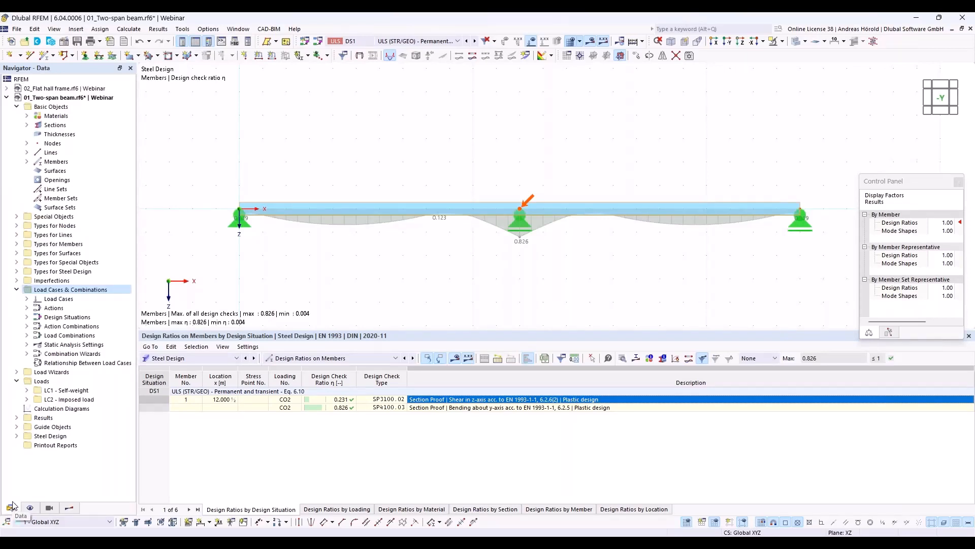
{"action": "left_click", "coordinate": [17, 437]}
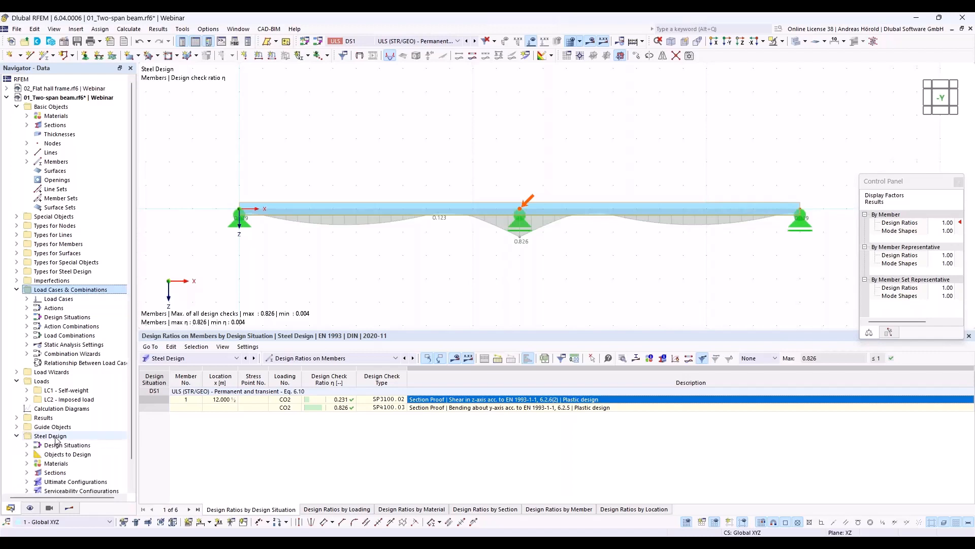
{"action": "scroll", "coordinate": [58, 441], "scroll_direction": "down", "scroll_amount": 1}
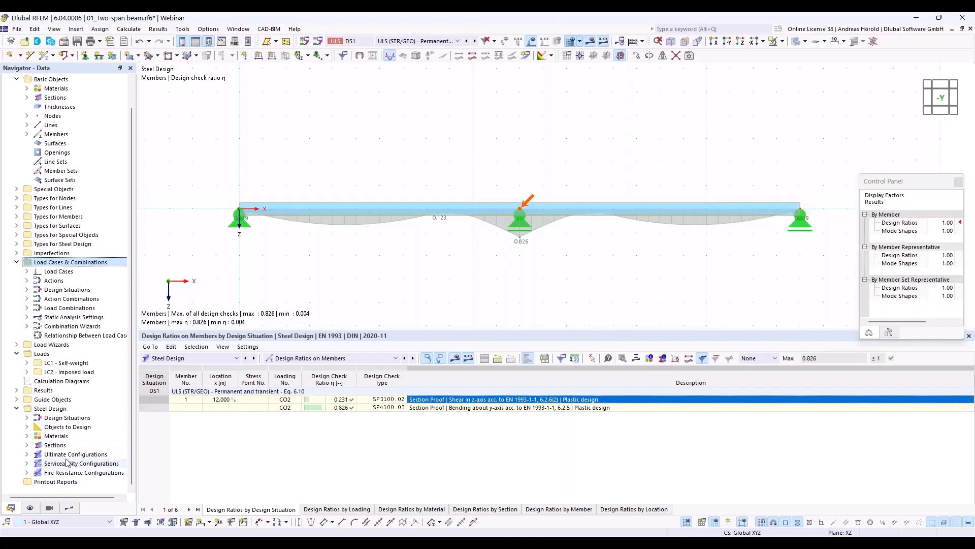
{"action": "left_click", "coordinate": [27, 454]}
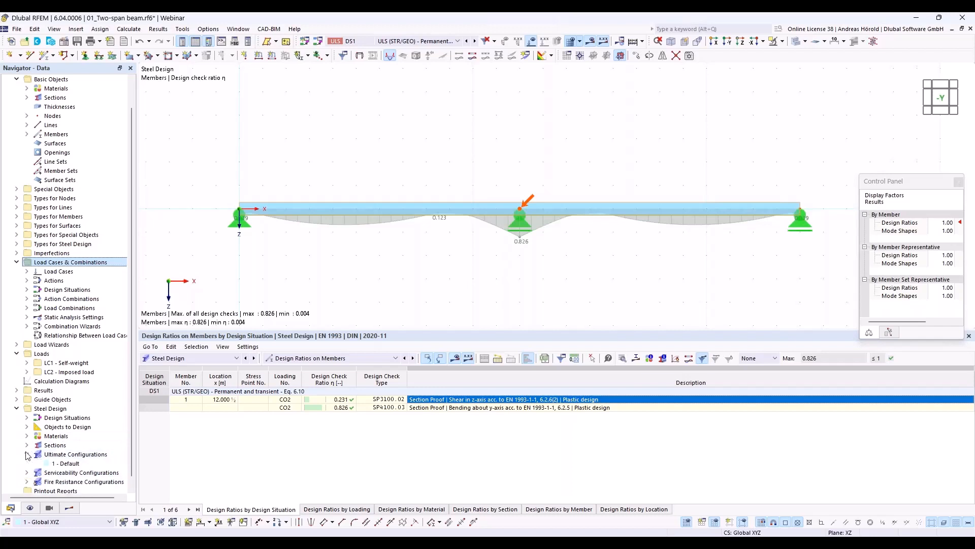
{"action": "double_click", "coordinate": [69, 464]}
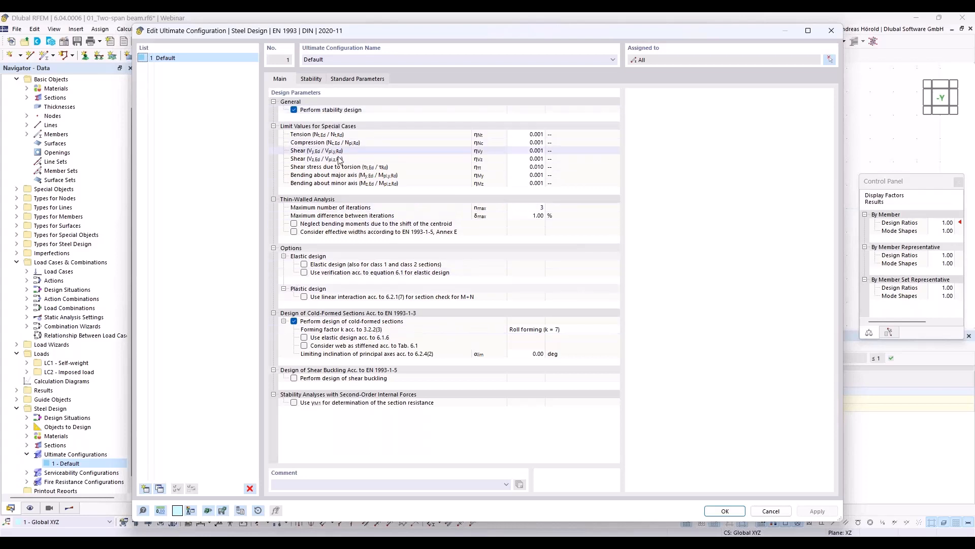
{"action": "left_click", "coordinate": [304, 264]}
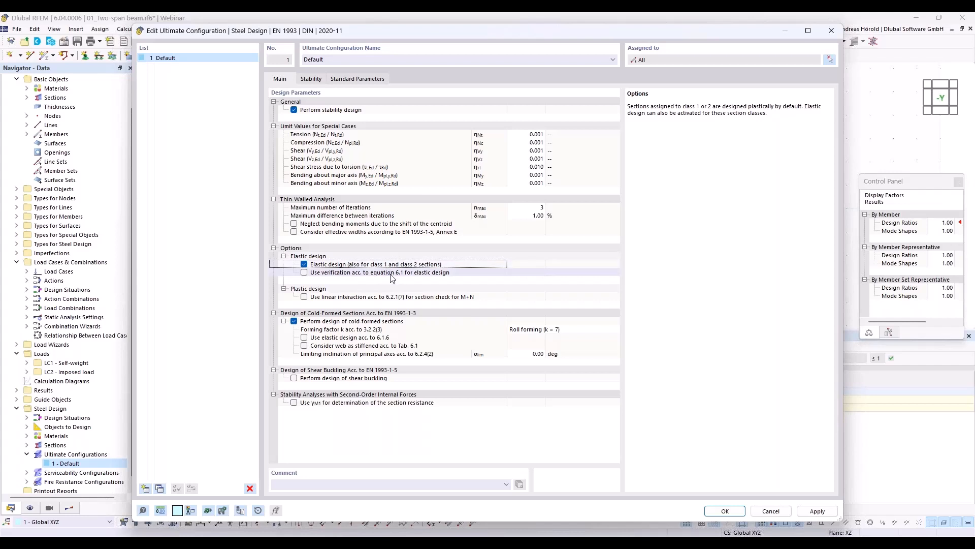
{"action": "left_click", "coordinate": [725, 512]}
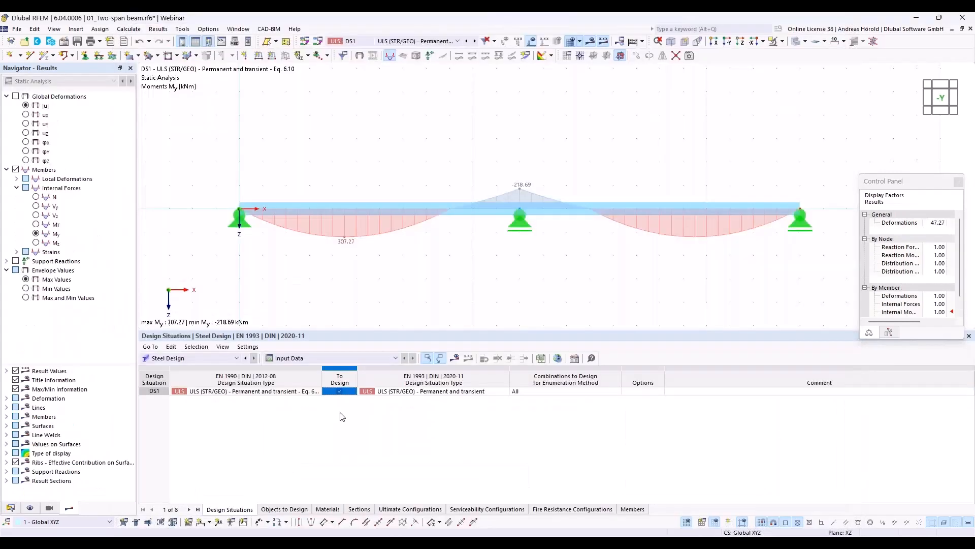
Step: Recalculate the steel design and list the design ratios on members
{"action": "left_click", "coordinate": [456, 359]}
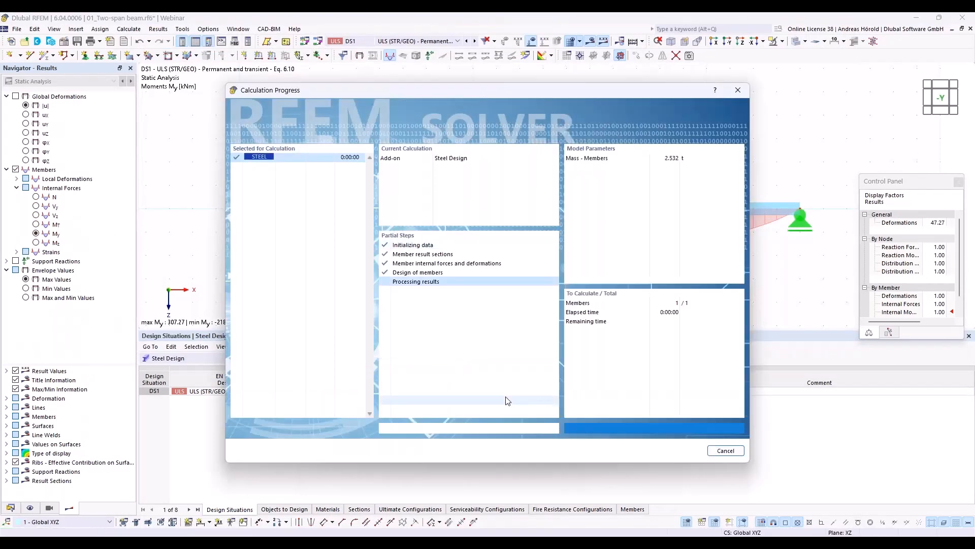
{"action": "left_click", "coordinate": [297, 359]}
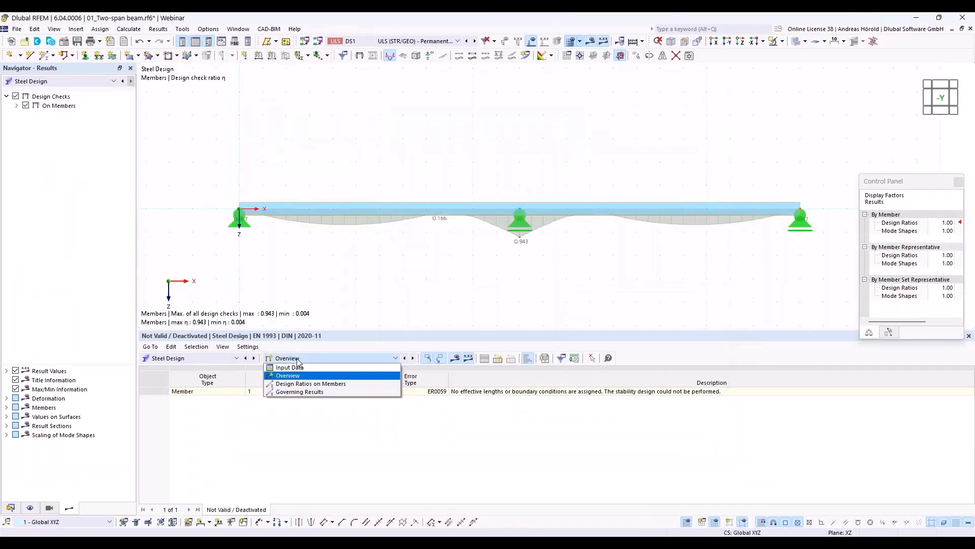
{"action": "left_click", "coordinate": [318, 384]}
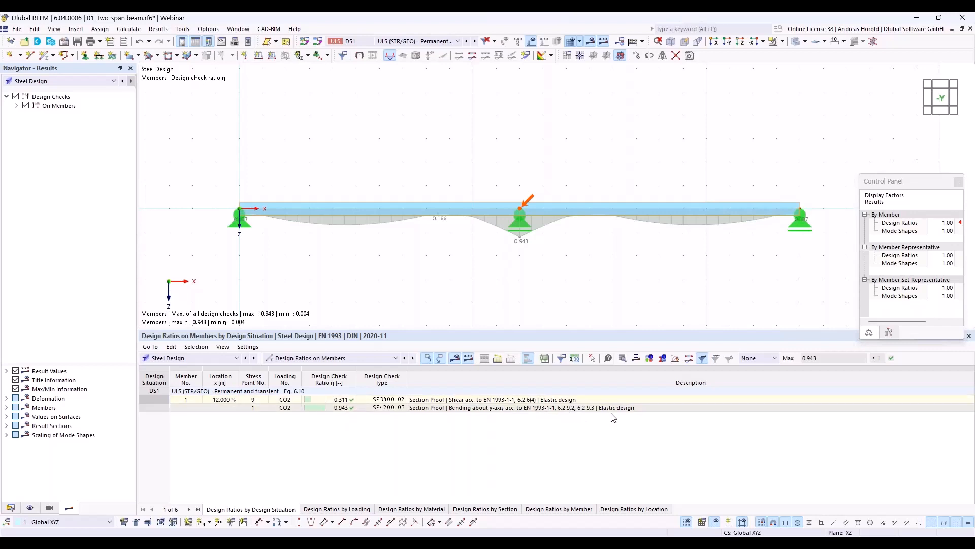
Step: Examine the design check details of the elastic bending check about the y-axis
{"action": "left_click", "coordinate": [521, 408]}
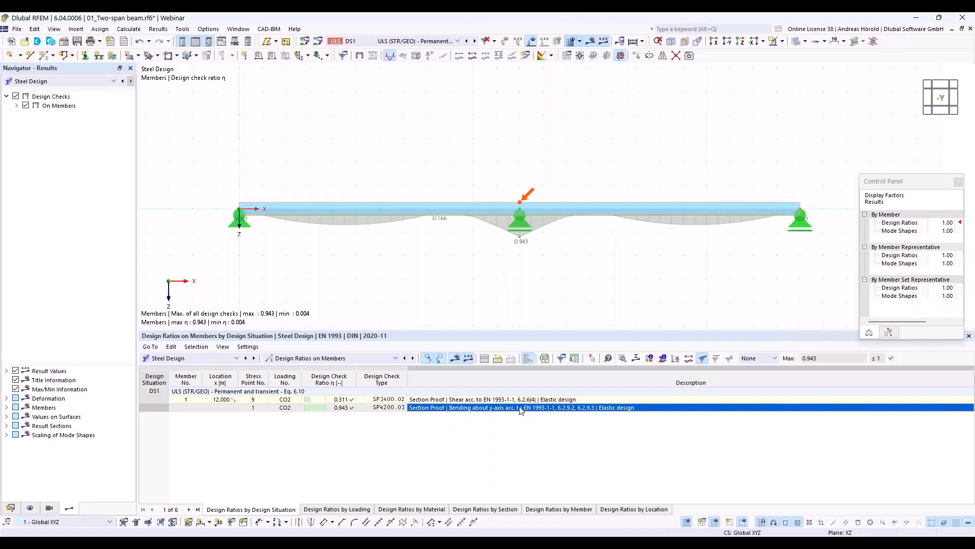
{"action": "double_click", "coordinate": [521, 408]}
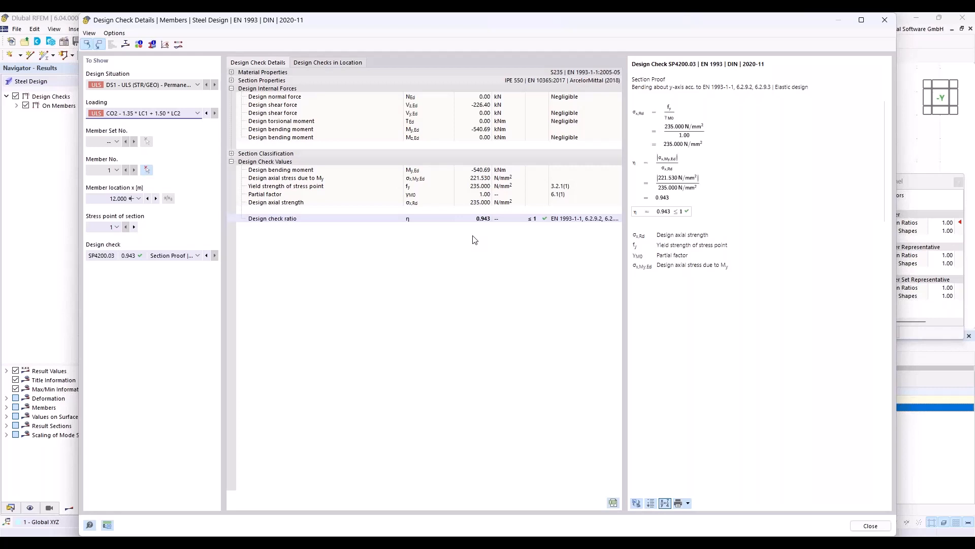
{"action": "left_click", "coordinate": [870, 525]}
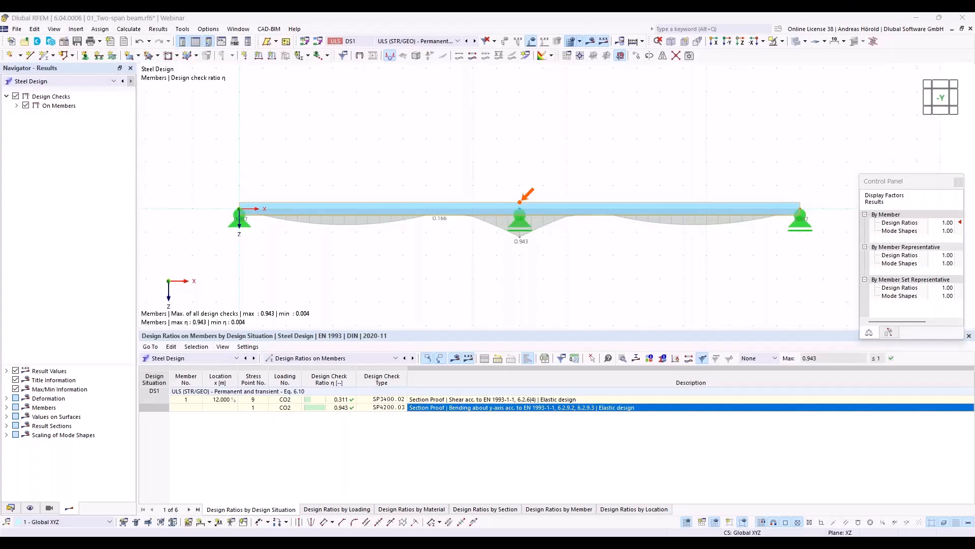
Step: Switch to the PowerPoint slide show and return to the slide on elastic or plastic global analysis
{"action": "mouse_move", "coordinate": [354, 541]}
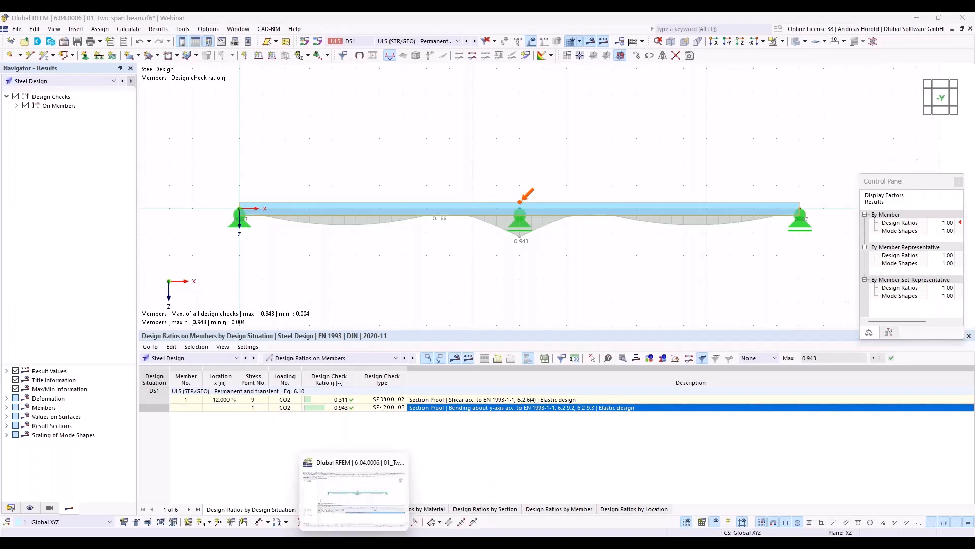
{"action": "mouse_move", "coordinate": [391, 541]}
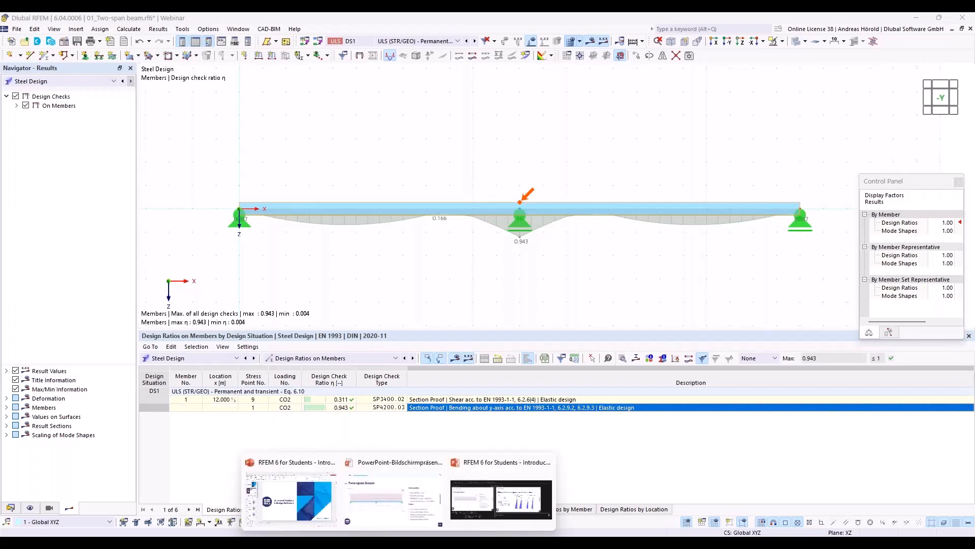
{"action": "left_click", "coordinate": [390, 504]}
{"action": "key", "text": "Left"}
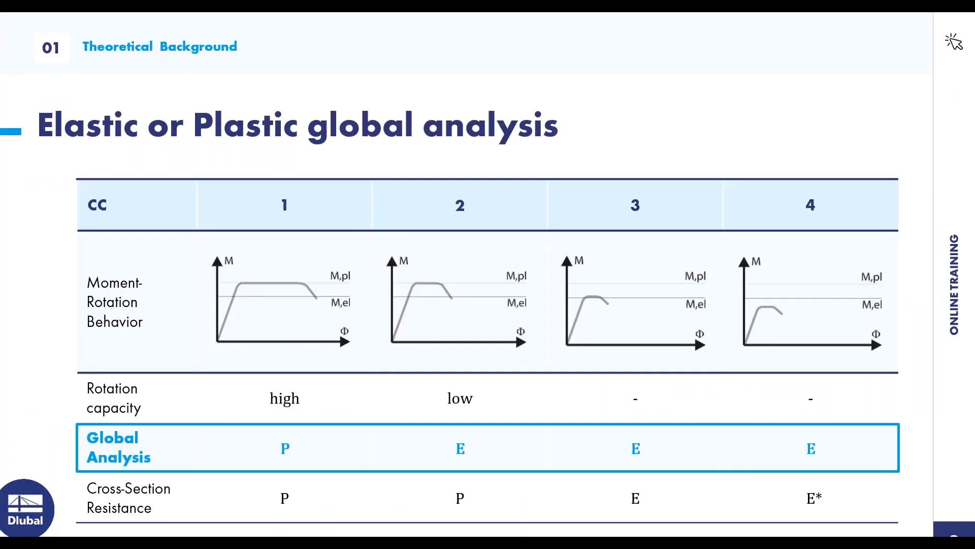
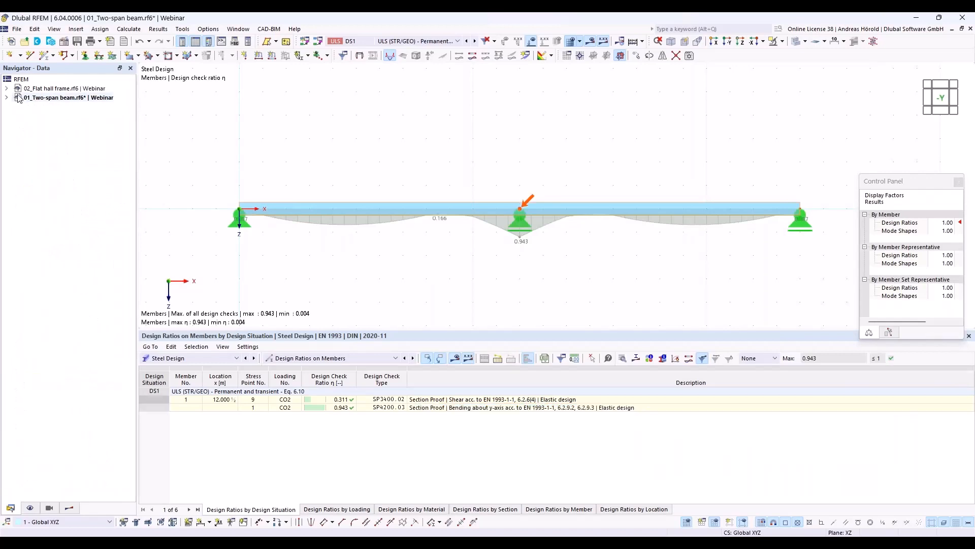
Step: Activate the model 02_Flat hall frame and view the loads of LC2 Snow and LC3 Wind on the frame
{"action": "left_click", "coordinate": [42, 89]}
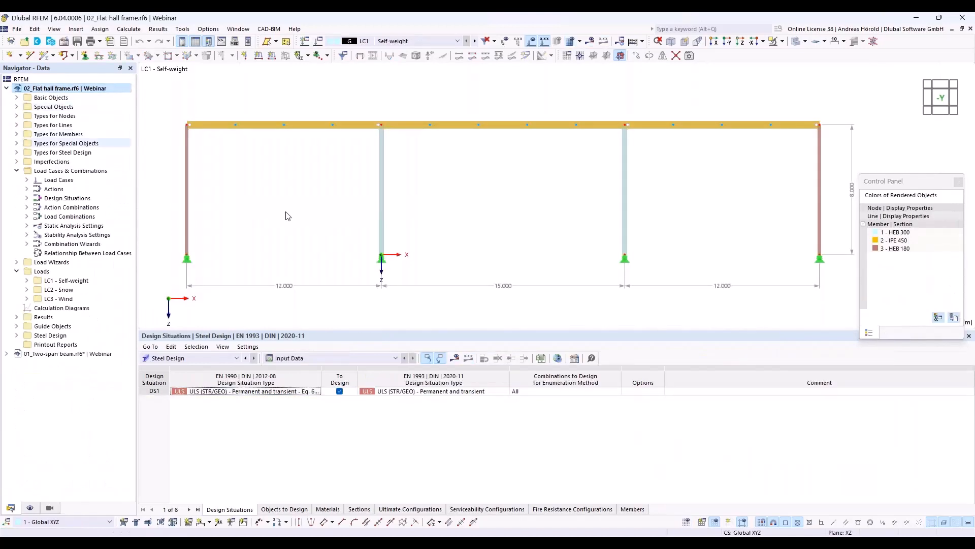
{"action": "left_click_drag", "start_coordinate": [546, 330], "coordinate": [558, 430]}
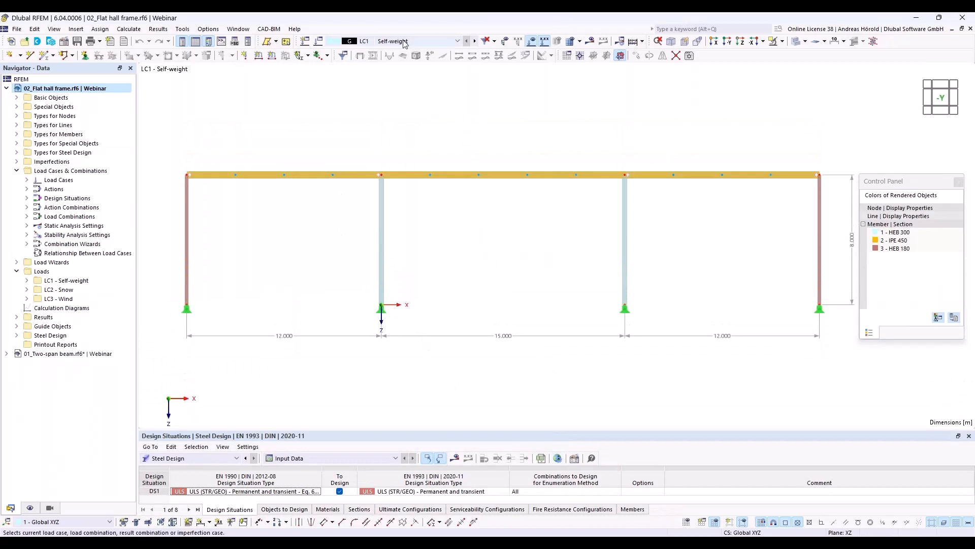
{"action": "left_click", "coordinate": [457, 41]}
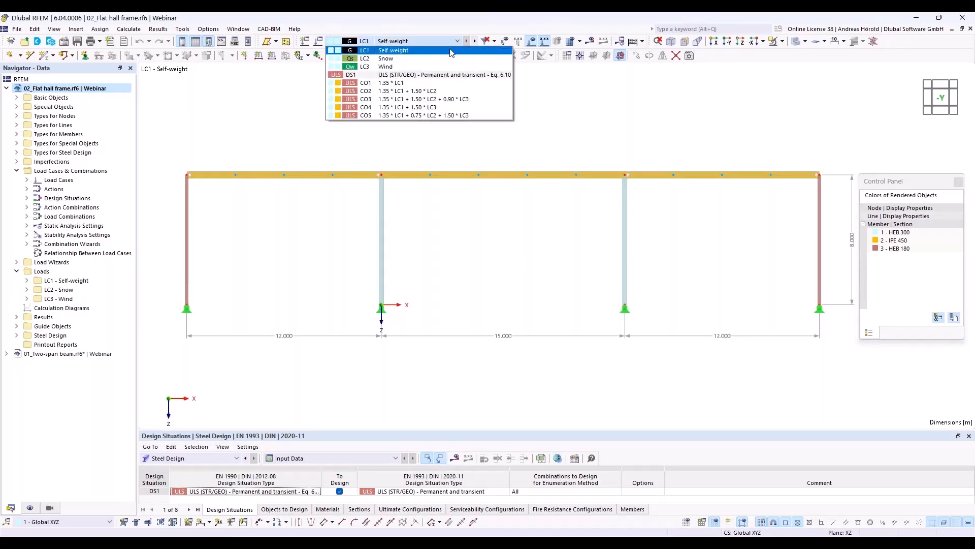
{"action": "left_click", "coordinate": [450, 59]}
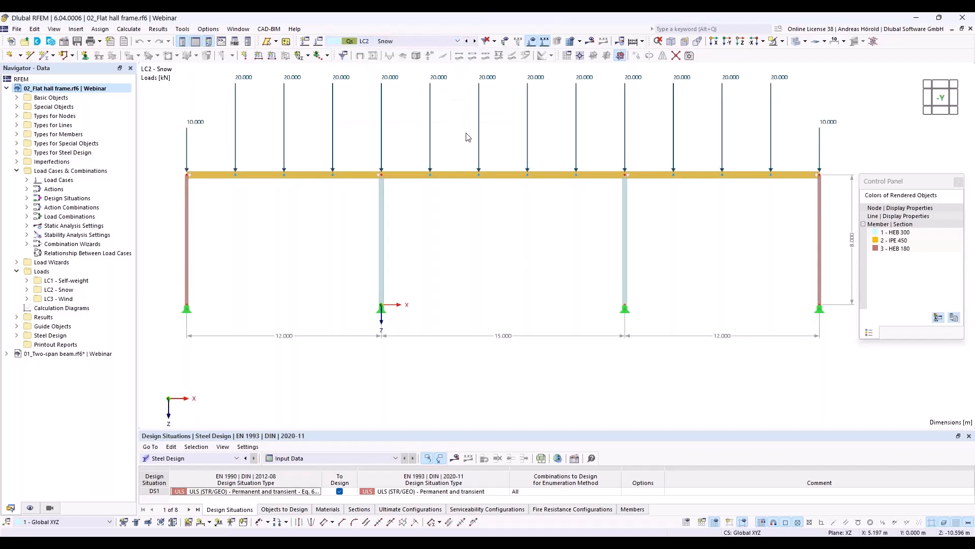
{"action": "scroll", "coordinate": [467, 133], "scroll_direction": "down", "scroll_amount": 1}
{"action": "middle_click_drag", "start_coordinate": [467, 134], "coordinate": [459, 161]}
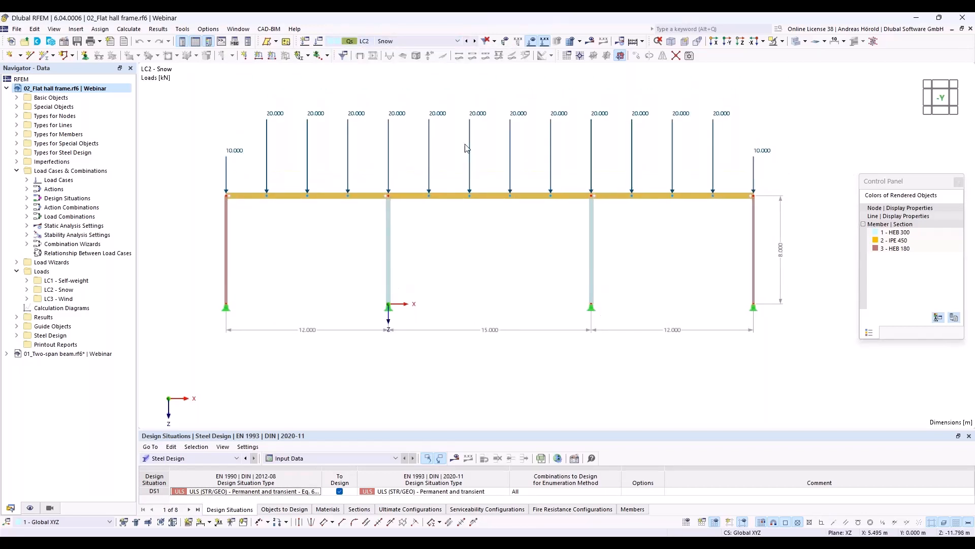
{"action": "mouse_move", "coordinate": [469, 146]}
{"action": "left_click", "coordinate": [475, 41]}
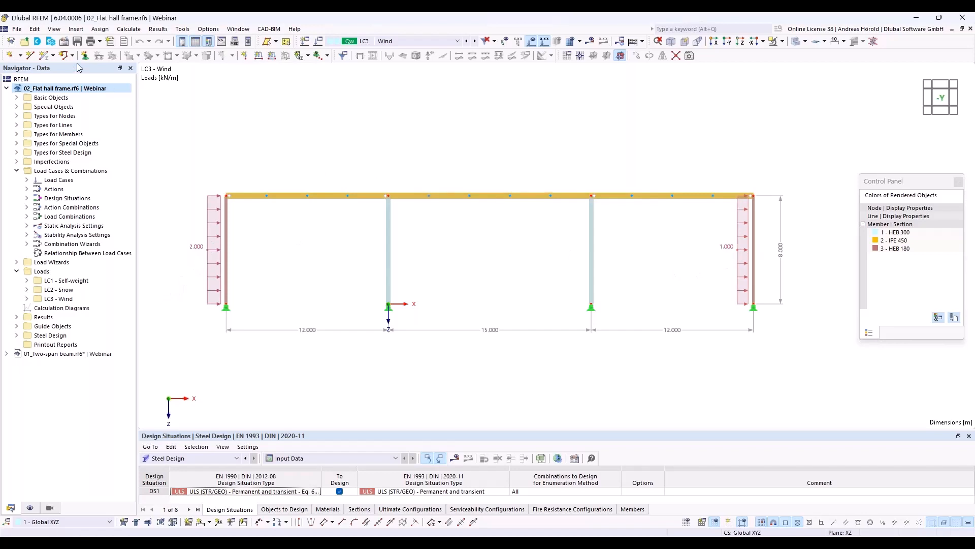
Step: Review the activated add-ons and the design standards in the frame model's base data, leaving them without changes
{"action": "left_click", "coordinate": [63, 41]}
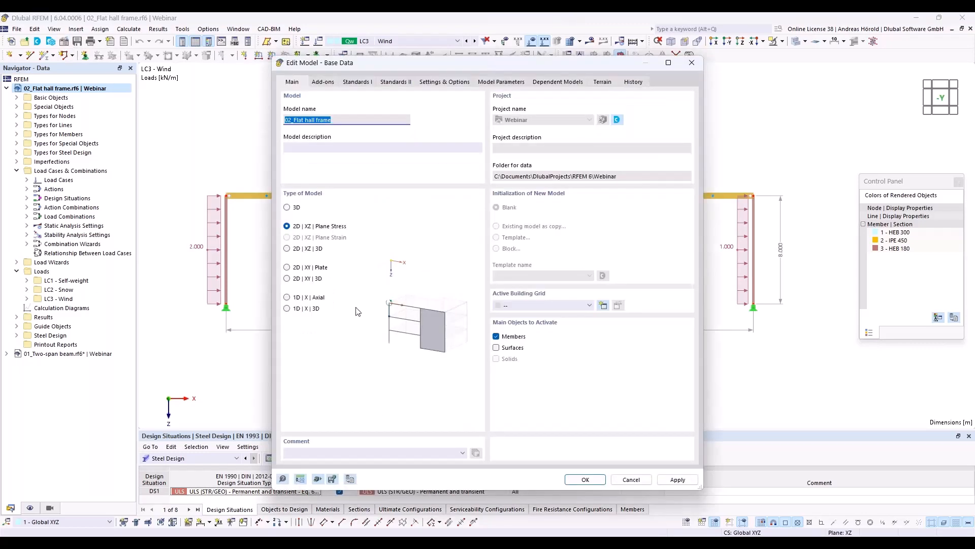
{"action": "left_click", "coordinate": [322, 82]}
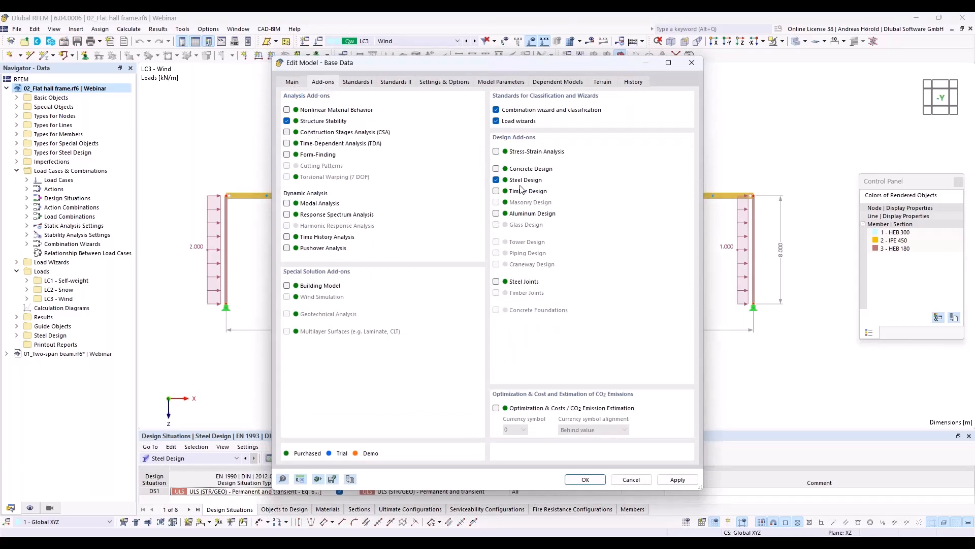
{"action": "left_click", "coordinate": [357, 83]}
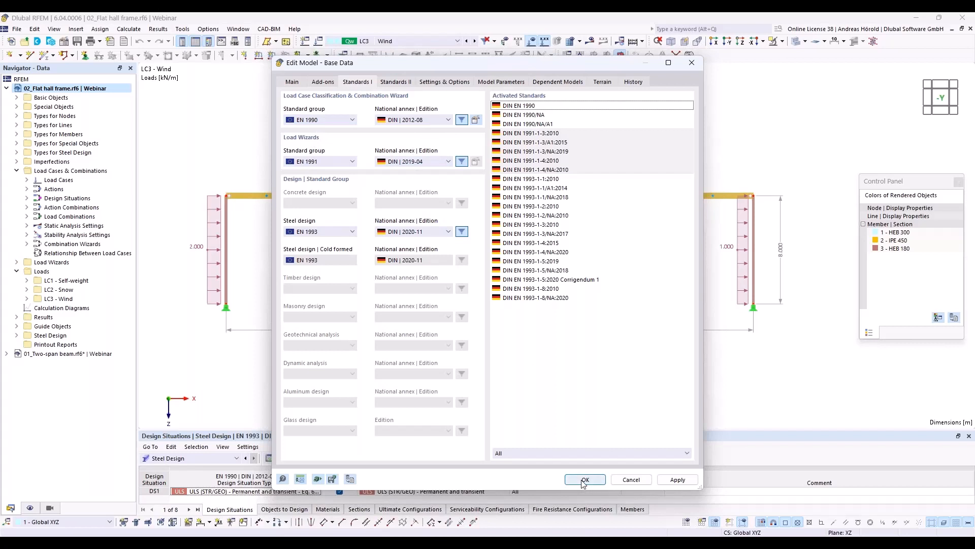
{"action": "left_click", "coordinate": [630, 481]}
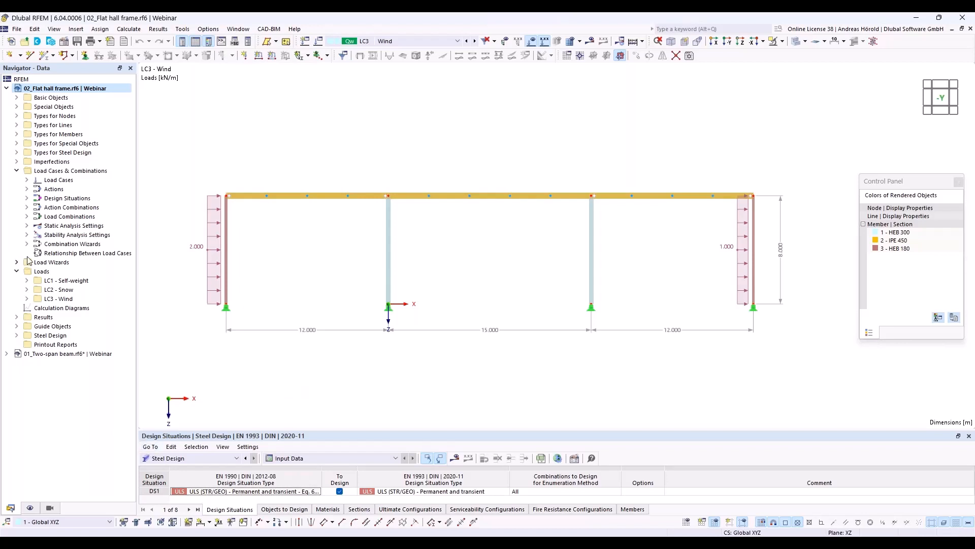
Step: Assign combination wizard 2, Load combinations with SA1 - Geometrically linear, to design situation DS1
{"action": "right_click", "coordinate": [67, 178]}
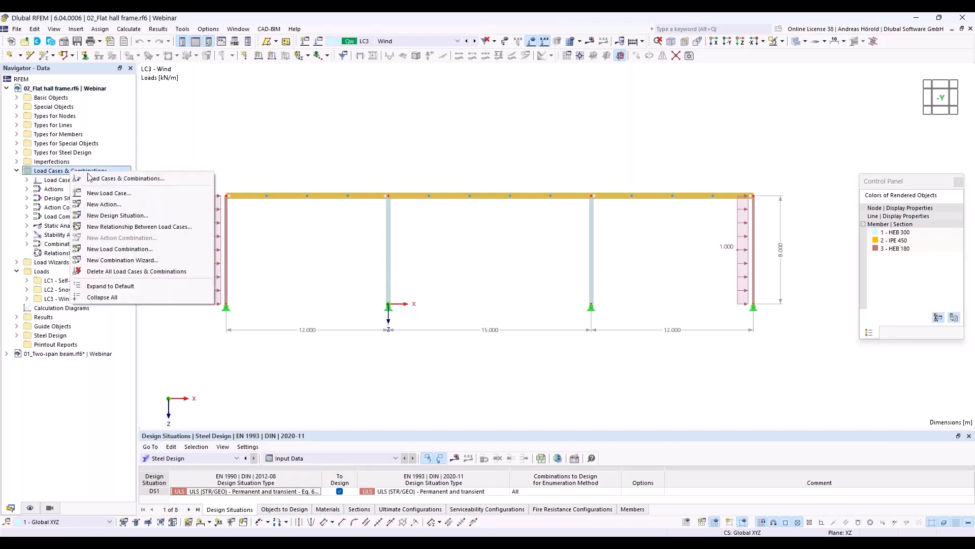
{"action": "left_click", "coordinate": [116, 179]}
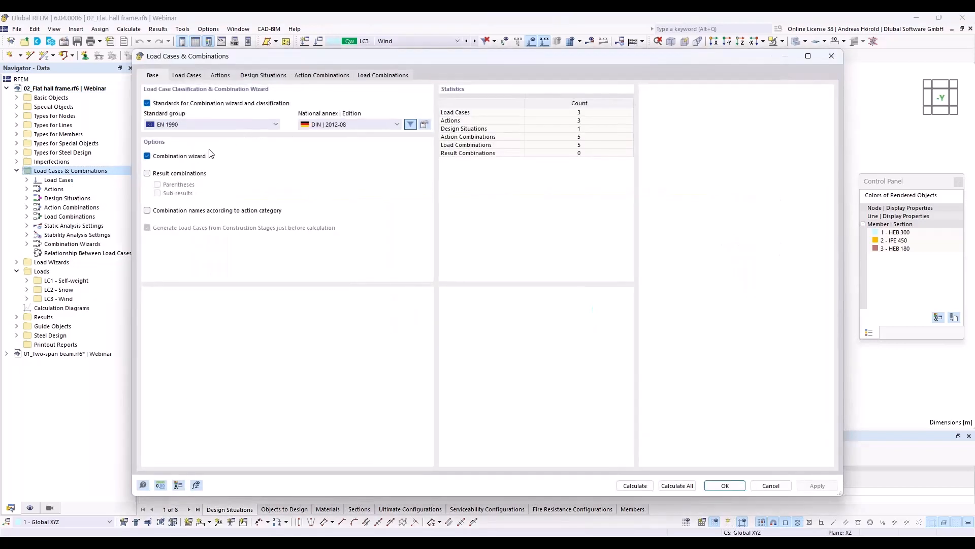
{"action": "left_click", "coordinate": [264, 76]}
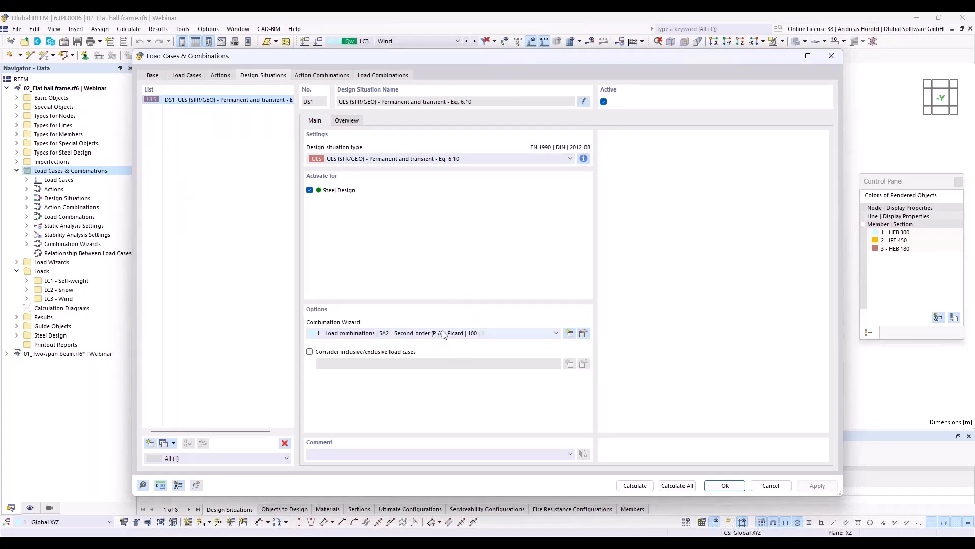
{"action": "left_click", "coordinate": [462, 335]}
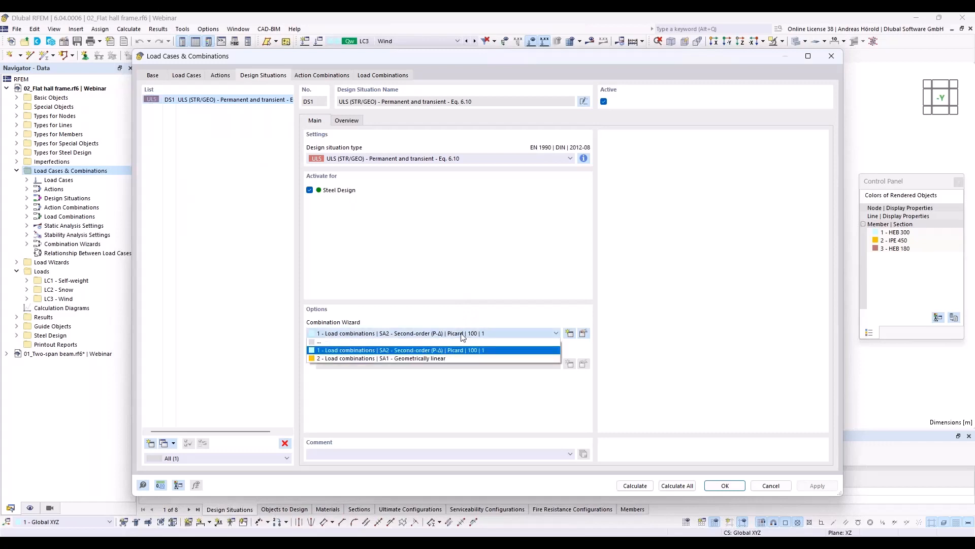
{"action": "left_click", "coordinate": [450, 359]}
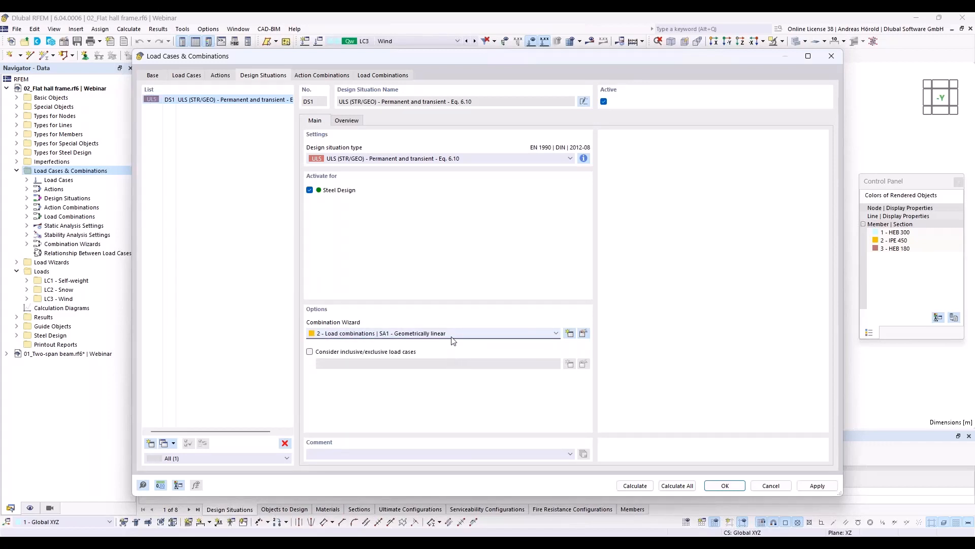
Step: Activate stability analysis with the linear Lanczos eigenvalue method ST1 in combination wizard 2
{"action": "left_click", "coordinate": [584, 333]}
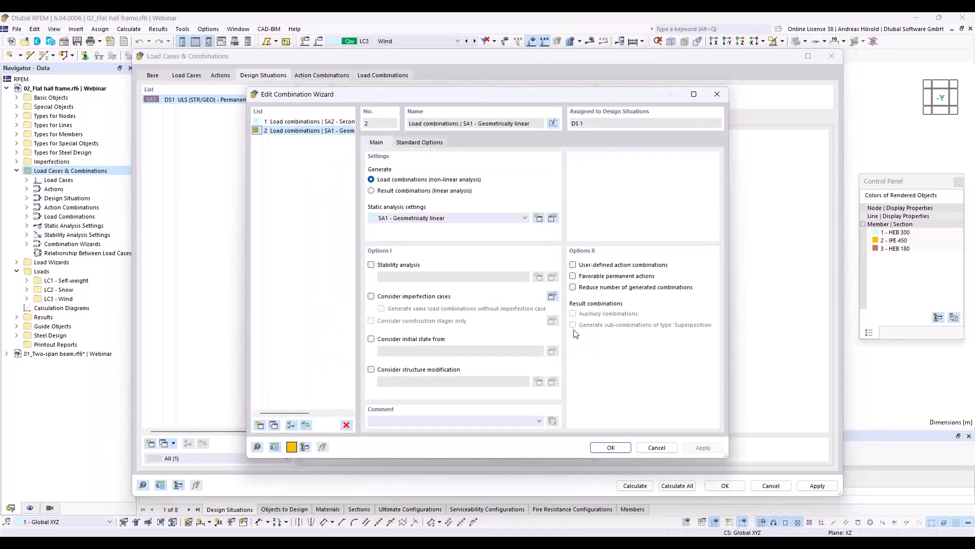
{"action": "left_click", "coordinate": [371, 265]}
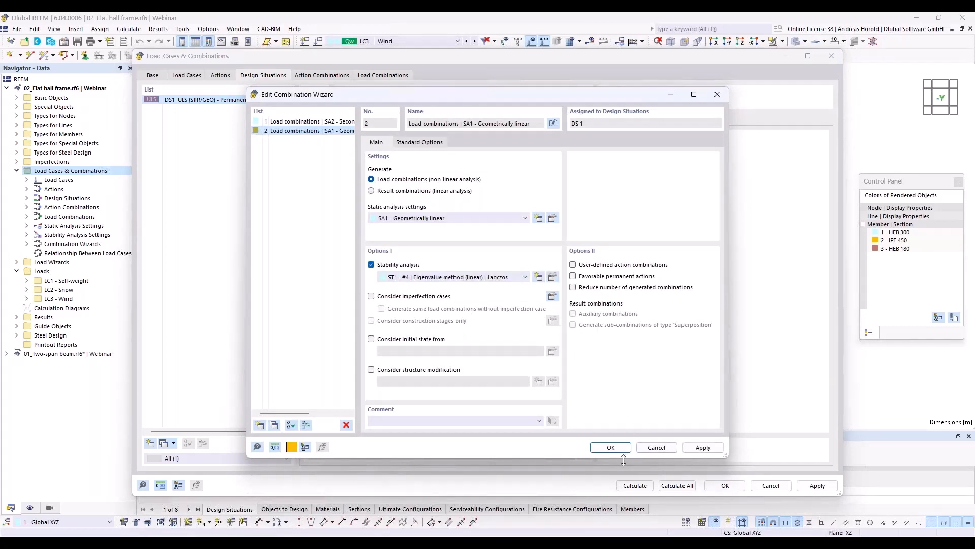
{"action": "left_click", "coordinate": [608, 448]}
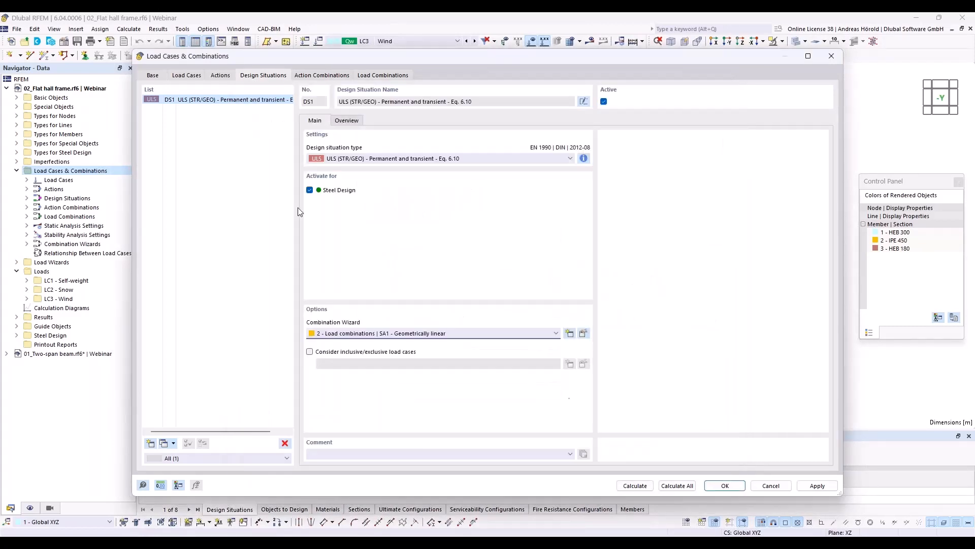
Step: Calculate all load cases and combinations of the hall frame and enlarge the results summary to include the stability analysis
{"action": "left_click", "coordinate": [676, 486]}
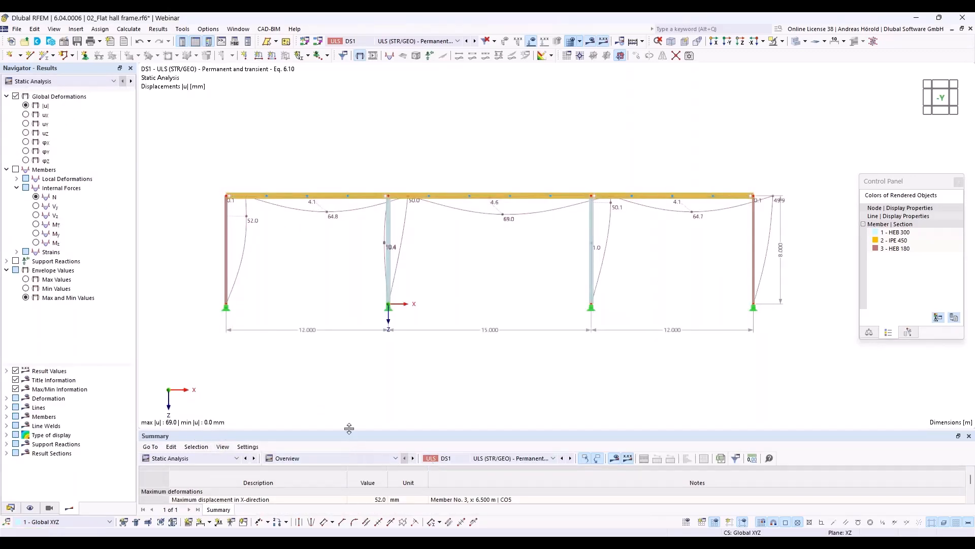
{"action": "left_click_drag", "start_coordinate": [349, 428], "coordinate": [350, 363]}
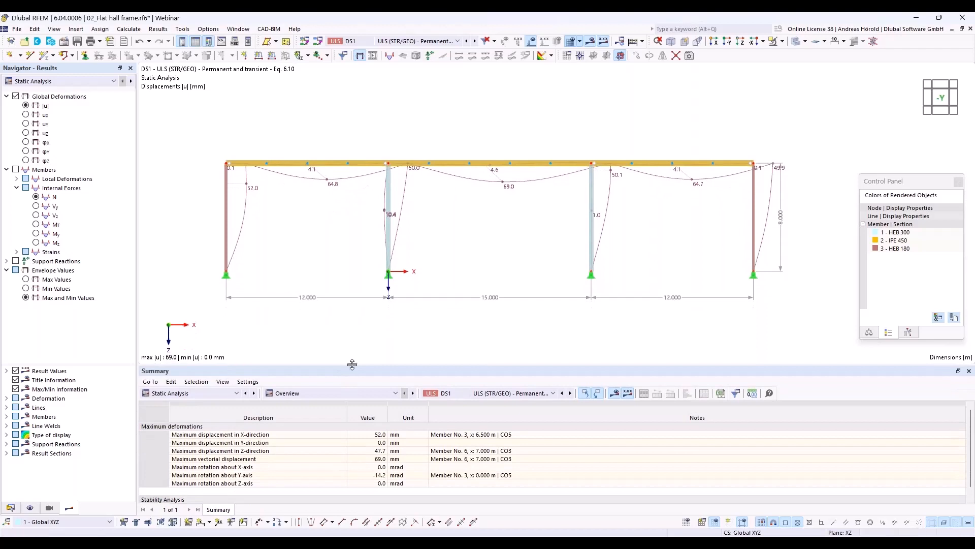
{"action": "left_click_drag", "start_coordinate": [352, 365], "coordinate": [352, 330]}
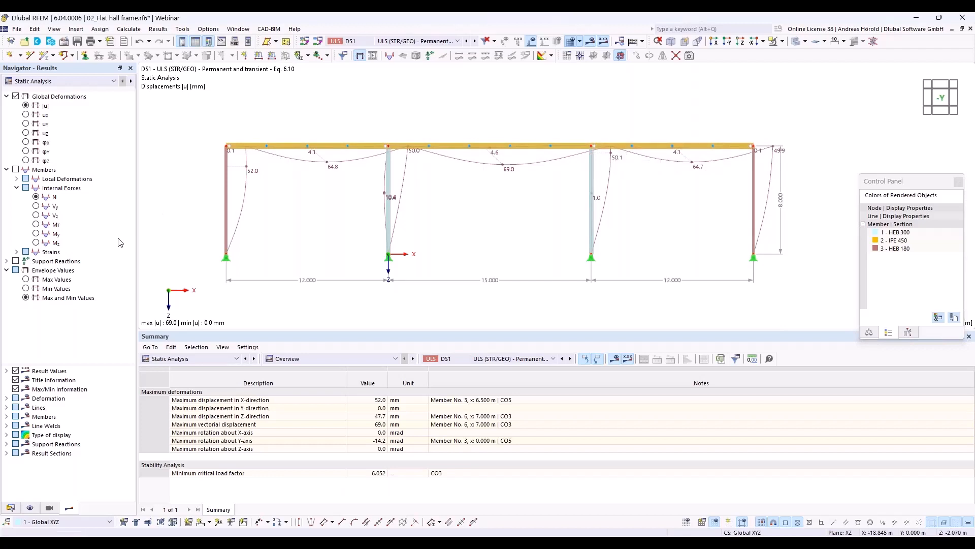
Step: Display the stability analysis results by member for load combination CO3
{"action": "left_click", "coordinate": [215, 358]}
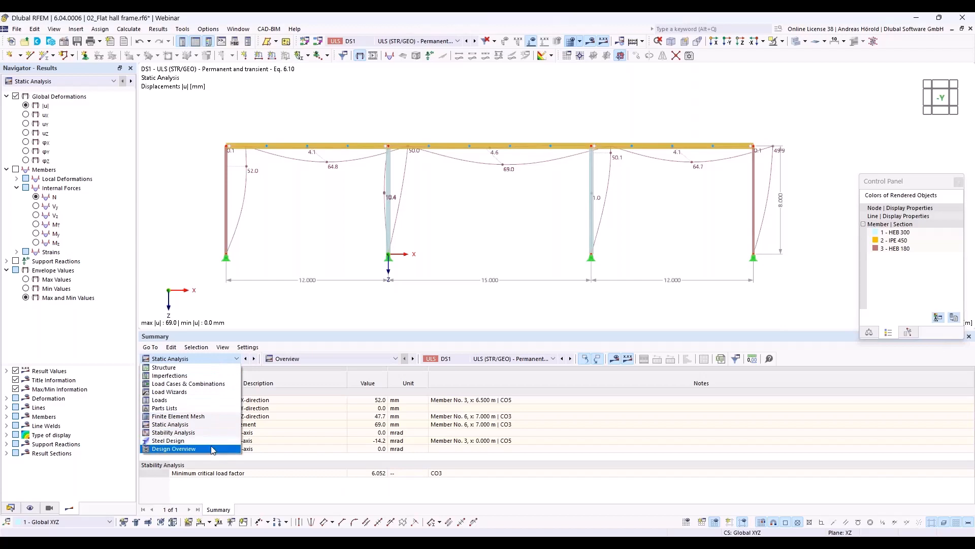
{"action": "left_click", "coordinate": [215, 432]}
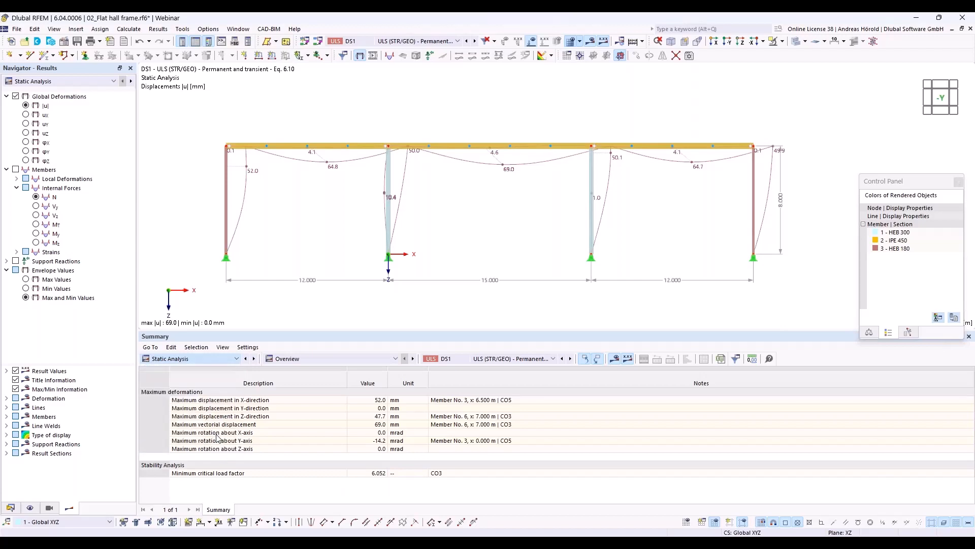
{"action": "left_click", "coordinate": [350, 358]}
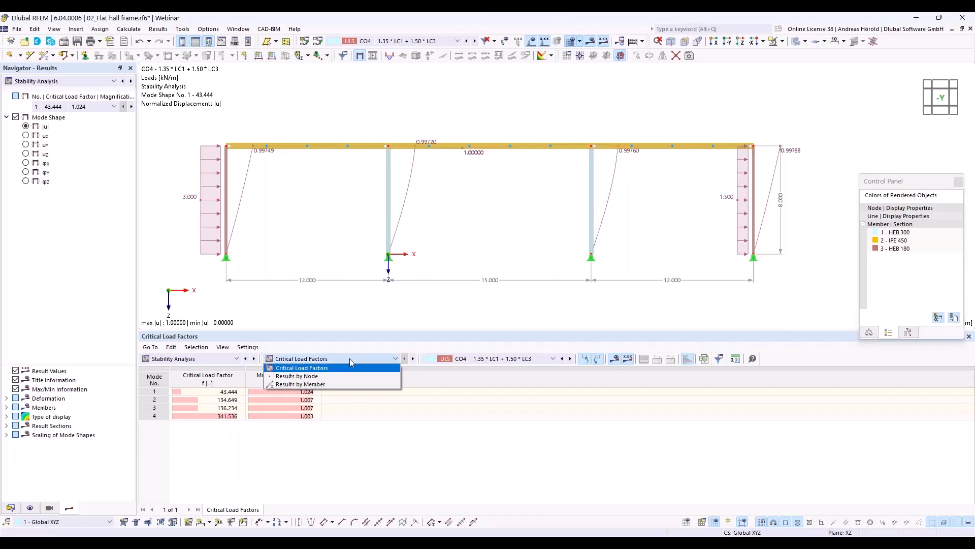
{"action": "left_click", "coordinate": [350, 385]}
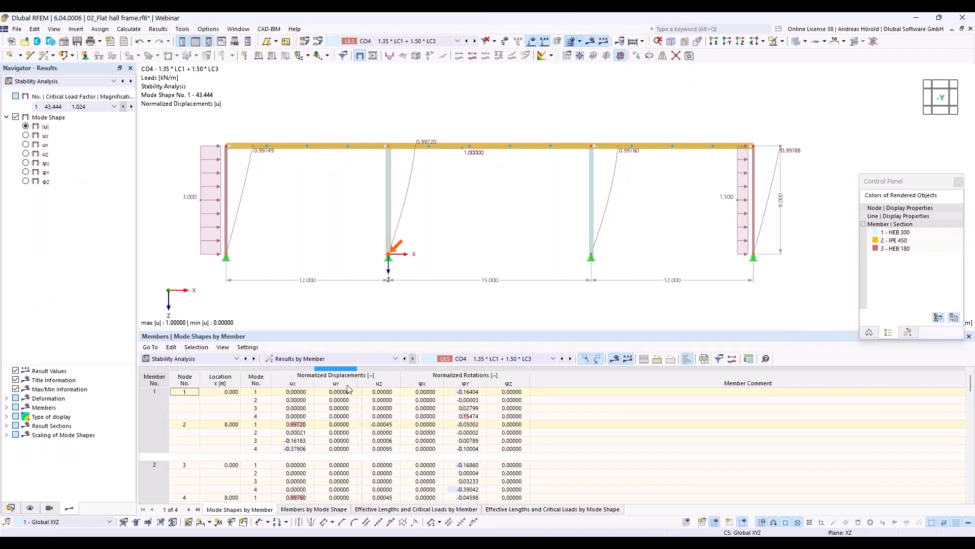
{"action": "left_click", "coordinate": [478, 360]}
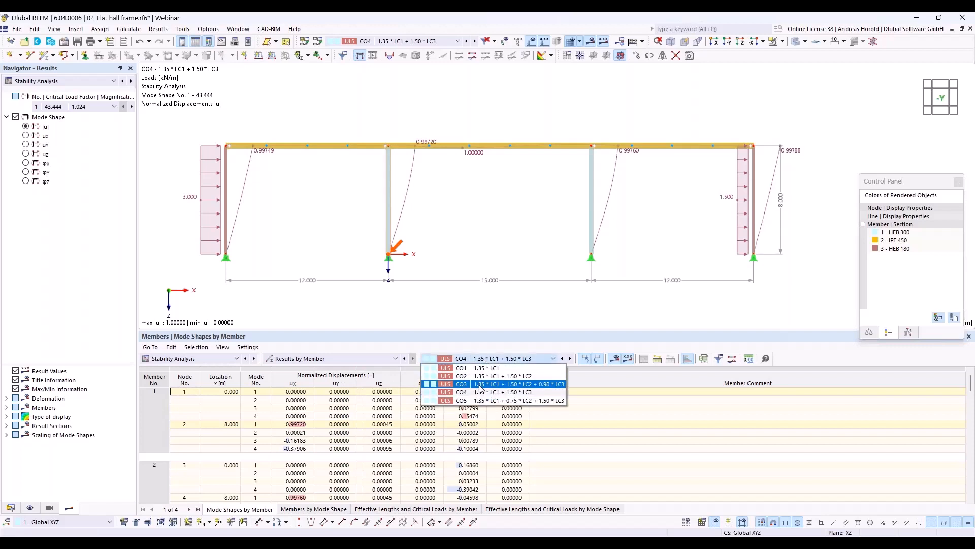
{"action": "left_click", "coordinate": [481, 389]}
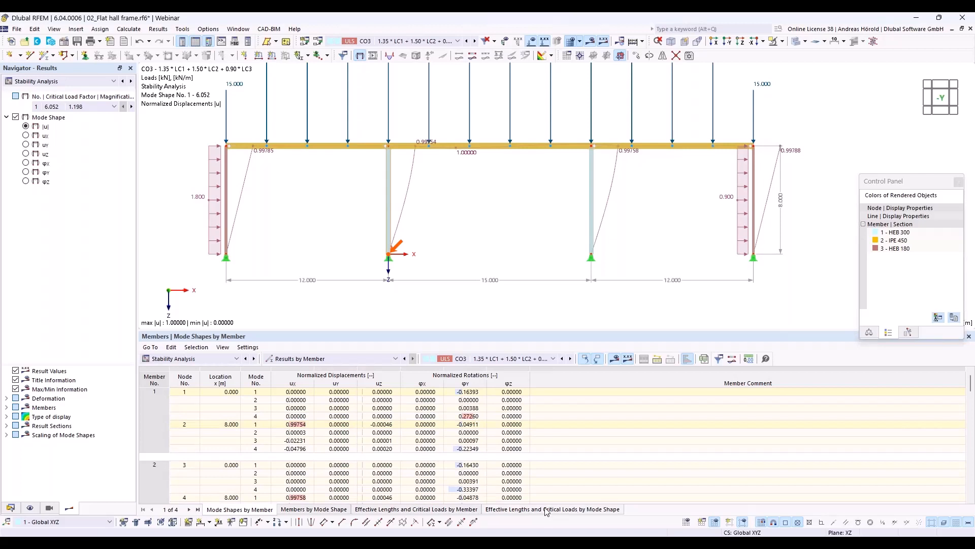
Step: Examine the effective lengths and critical loads by member, checking the first-mode effective length factors of members 1 and 2
{"action": "left_click", "coordinate": [447, 509]}
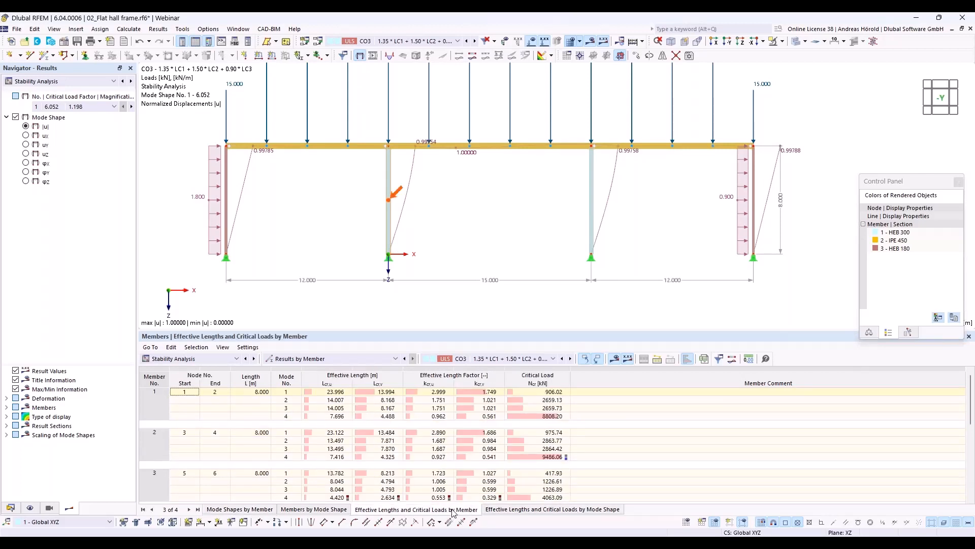
{"action": "left_click", "coordinate": [439, 391]}
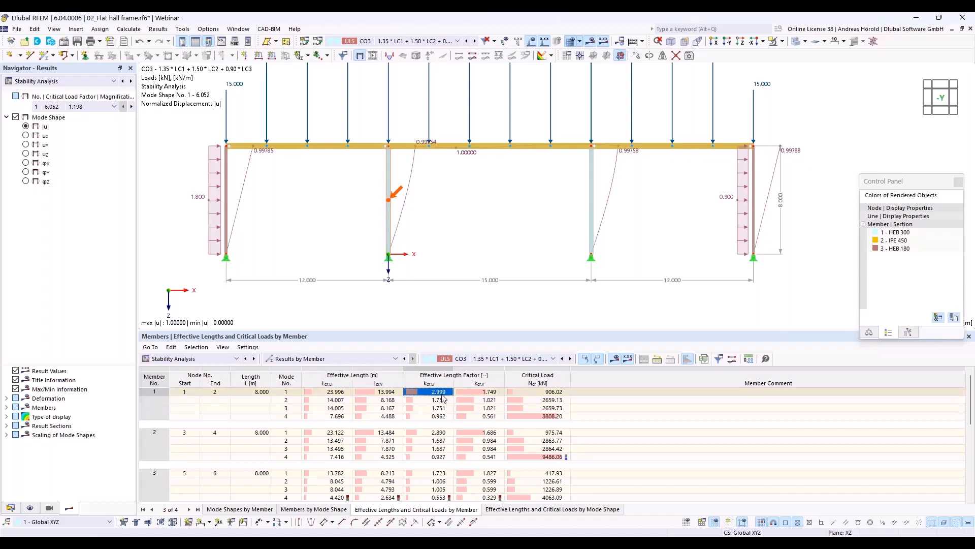
{"action": "left_click", "coordinate": [438, 432]}
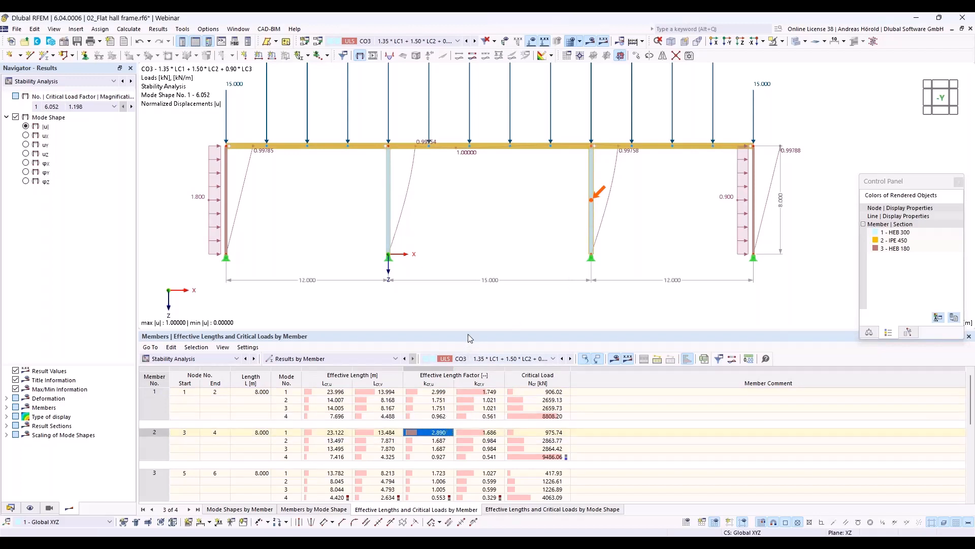
{"action": "left_click_drag", "start_coordinate": [470, 333], "coordinate": [469, 294]}
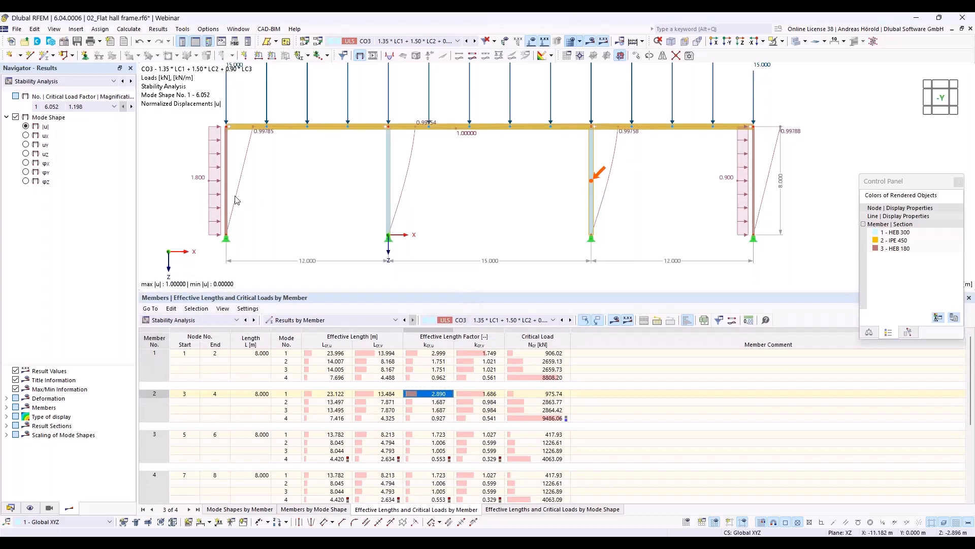
Step: Check the first-mode effective length factors about the major axis for members 3 and 4
{"action": "left_click", "coordinate": [438, 435]}
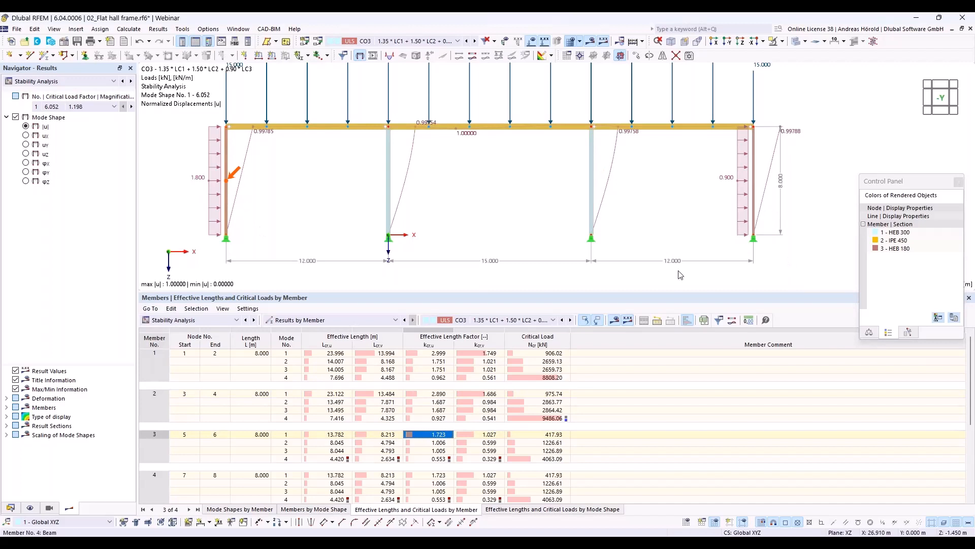
{"action": "left_click", "coordinate": [436, 478]}
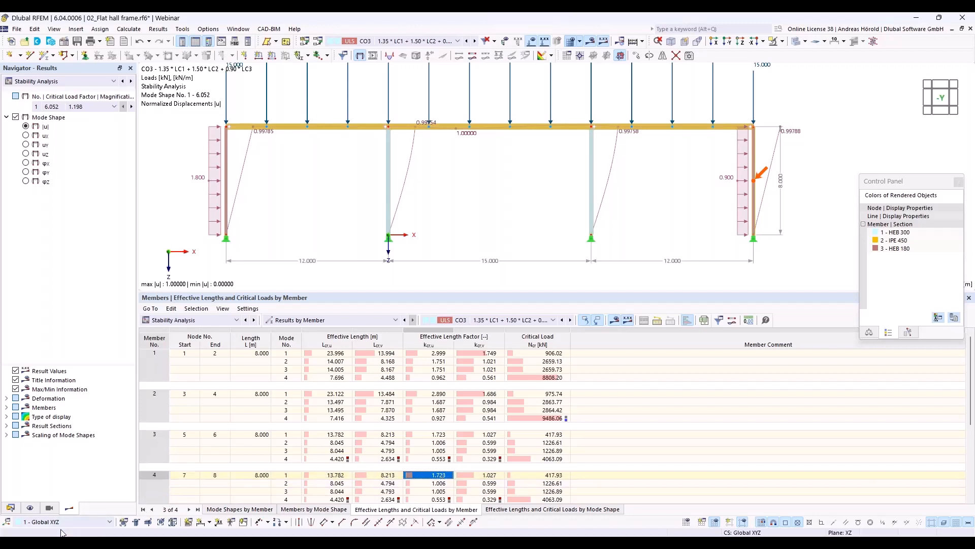
Step: Assign combination wizard 1 with second-order analysis SA2 to design situation DS1 and accept deleting the existing results
{"action": "left_click", "coordinate": [10, 507]}
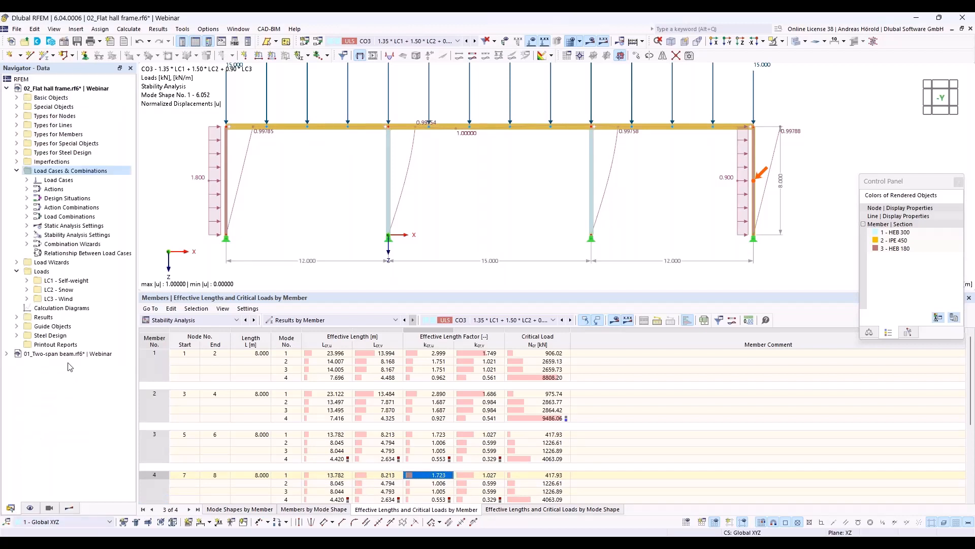
{"action": "left_click", "coordinate": [28, 198]}
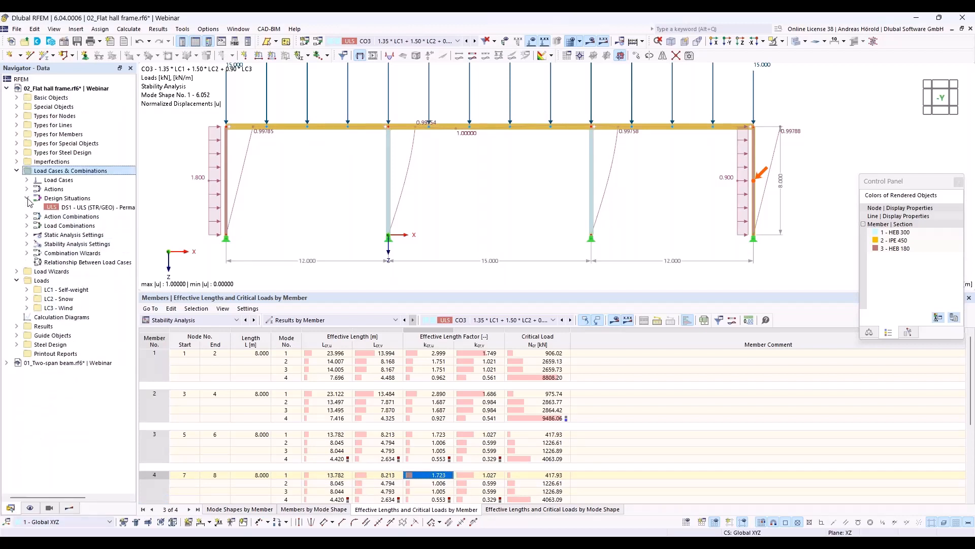
{"action": "double_click", "coordinate": [84, 207]}
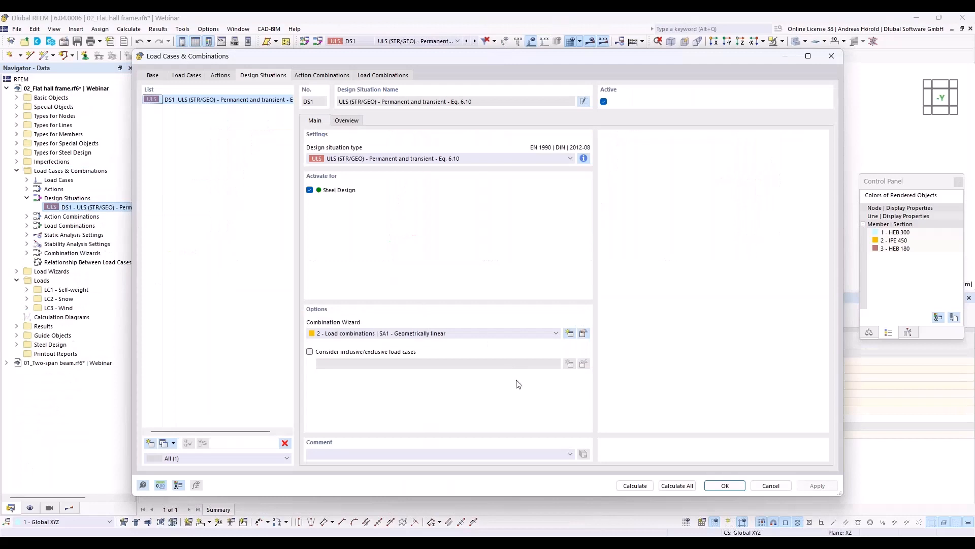
{"action": "left_click", "coordinate": [463, 334]}
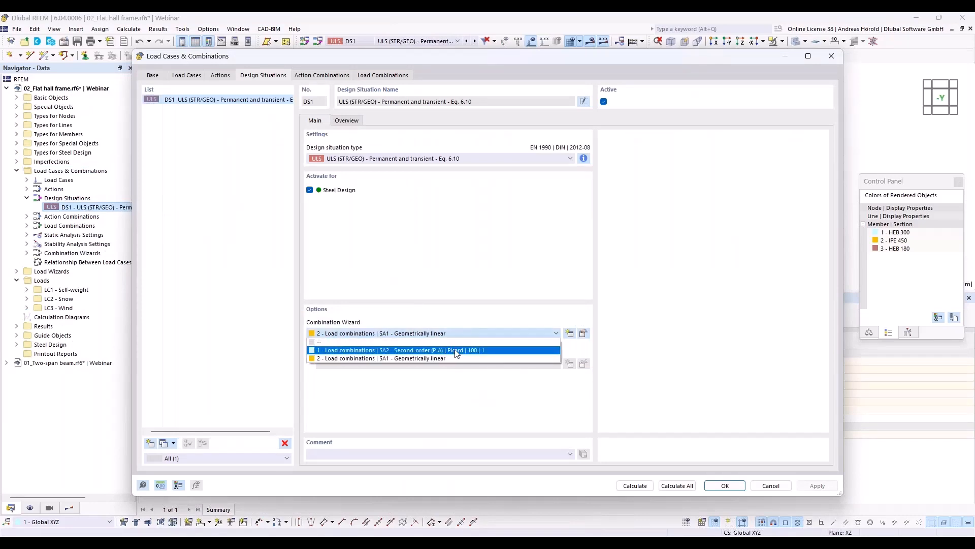
{"action": "left_click", "coordinate": [456, 350]}
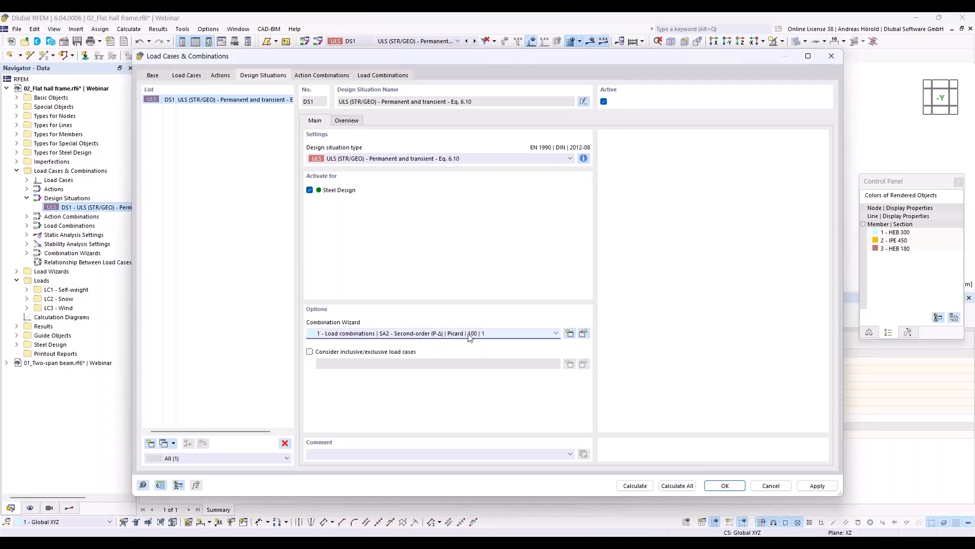
{"action": "left_click", "coordinate": [583, 333]}
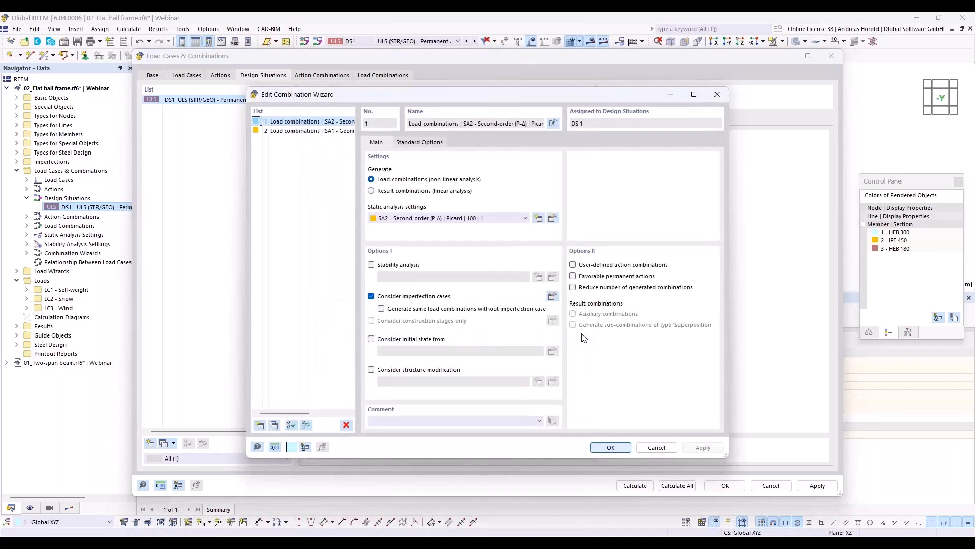
{"action": "left_click", "coordinate": [615, 447]}
{"action": "left_click", "coordinate": [730, 486]}
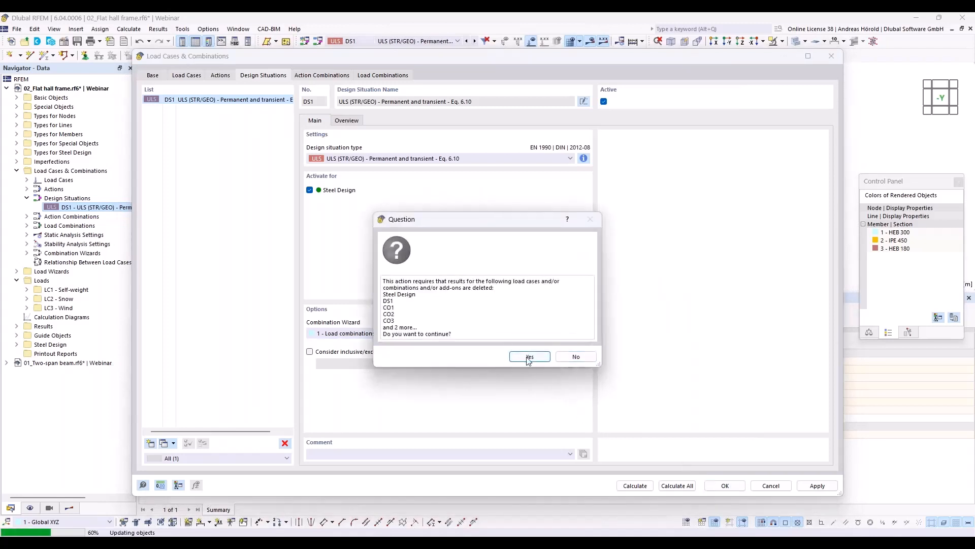
{"action": "left_click", "coordinate": [528, 357]}
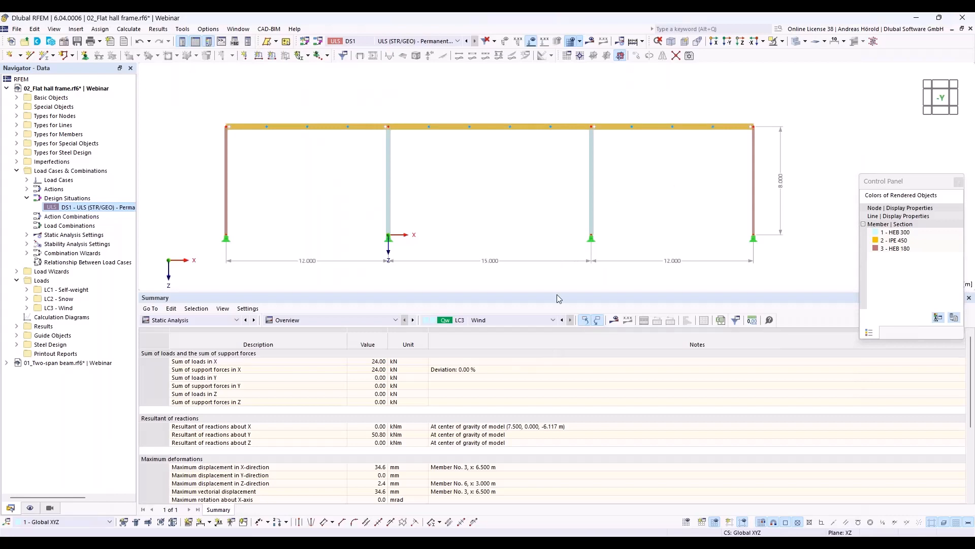
Step: Shrink the results table and assign new steel design effective lengths with factor ky/u 3.00 to the two inner HEB 300 columns
{"action": "left_click_drag", "start_coordinate": [562, 291], "coordinate": [557, 430]}
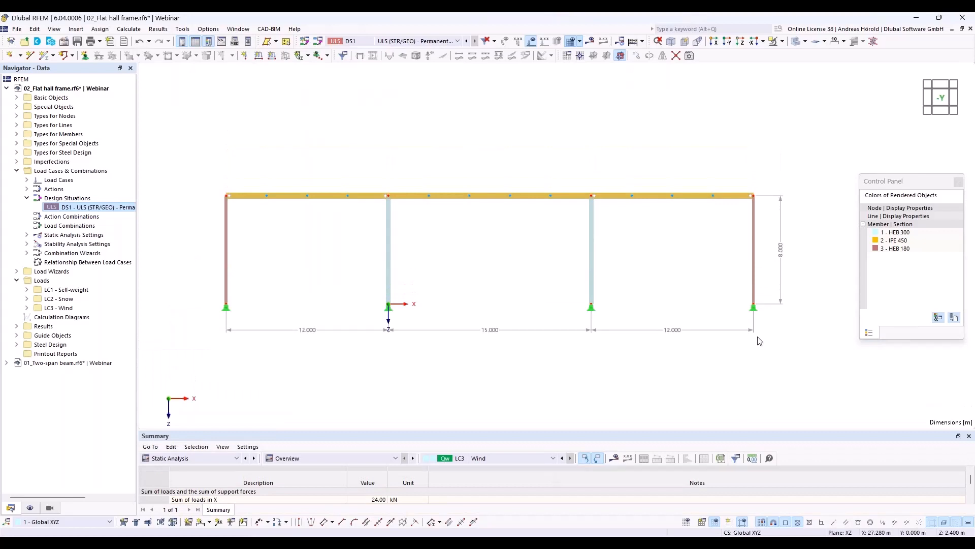
{"action": "left_click_drag", "start_coordinate": [621, 238], "coordinate": [273, 277]}
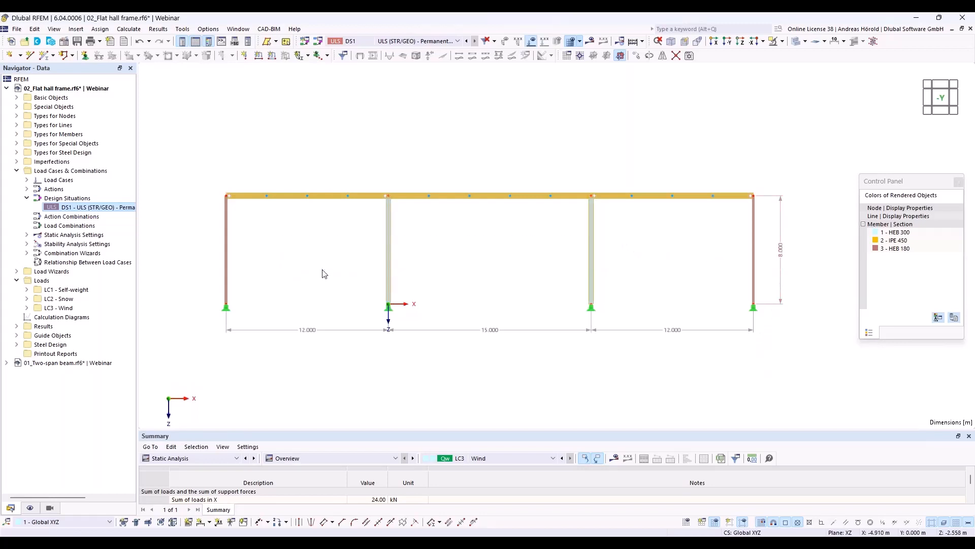
{"action": "right_click", "coordinate": [389, 256]}
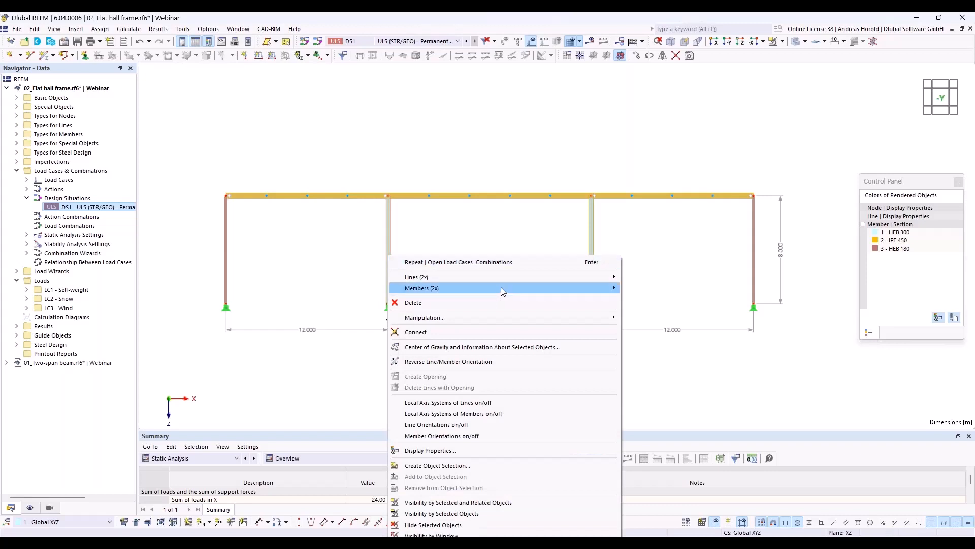
{"action": "mouse_move", "coordinate": [502, 286]}
{"action": "left_click", "coordinate": [648, 288]}
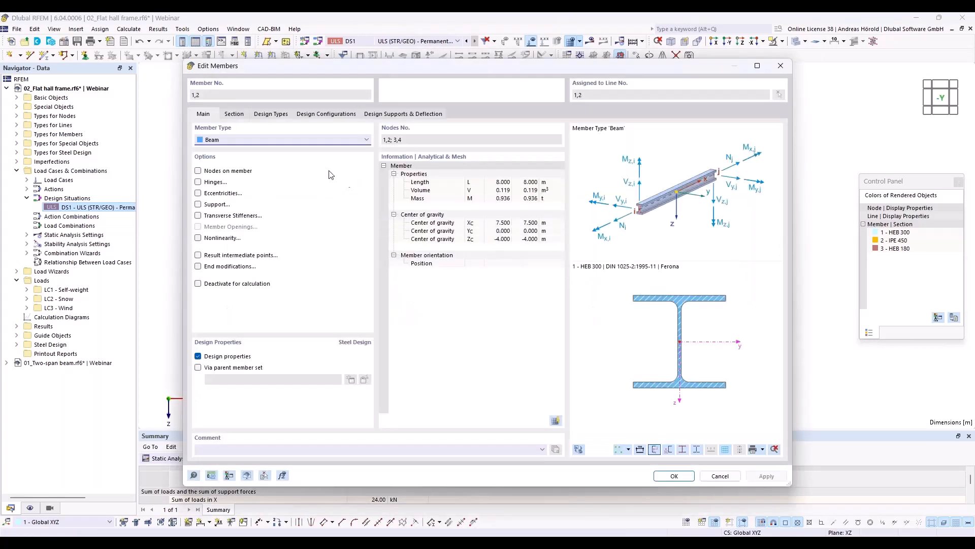
{"action": "left_click", "coordinate": [320, 117]}
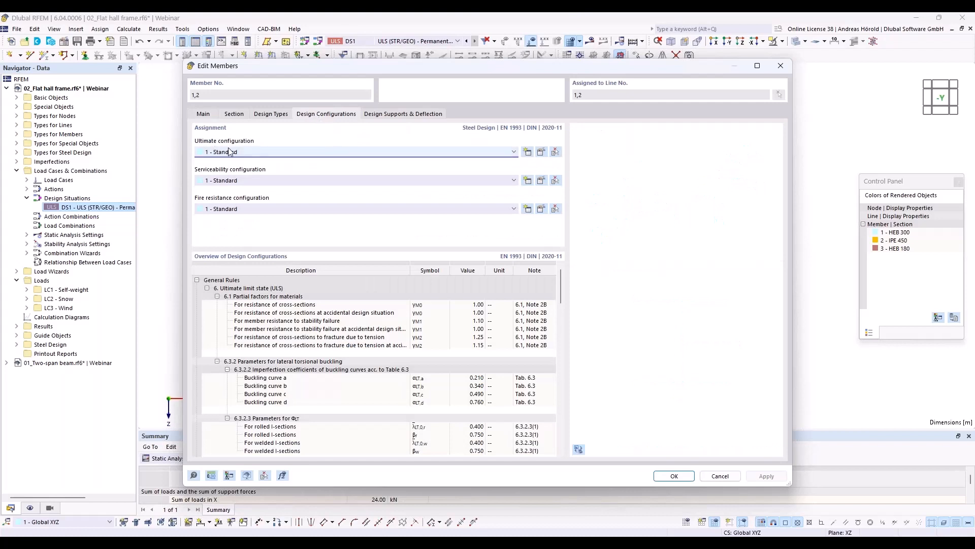
{"action": "left_click", "coordinate": [272, 115]}
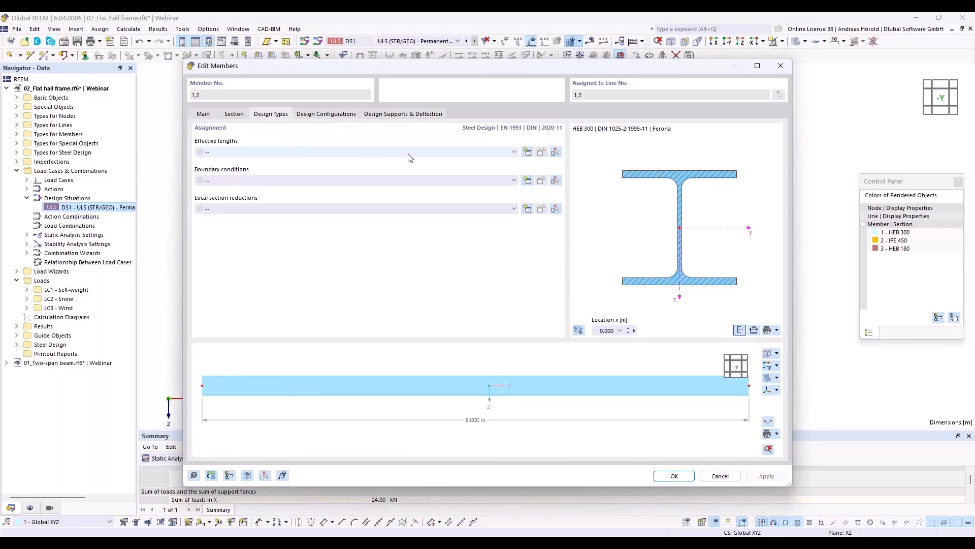
{"action": "left_click", "coordinate": [529, 153]}
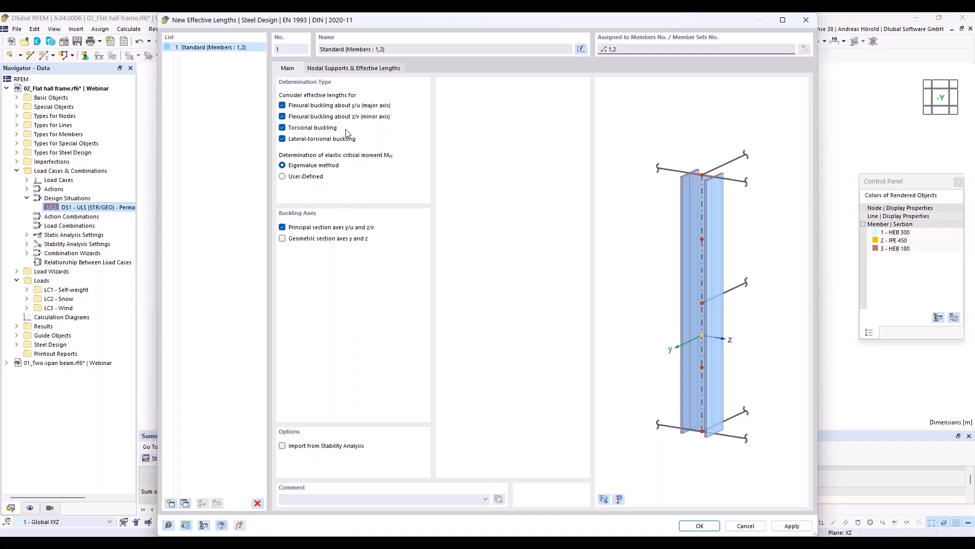
{"action": "left_click", "coordinate": [351, 71]}
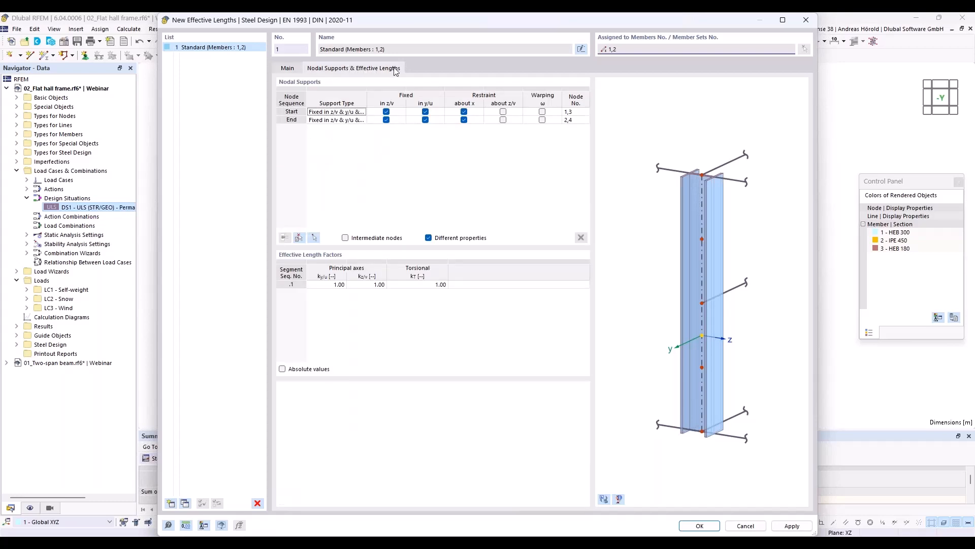
{"action": "double_click", "coordinate": [333, 285]}
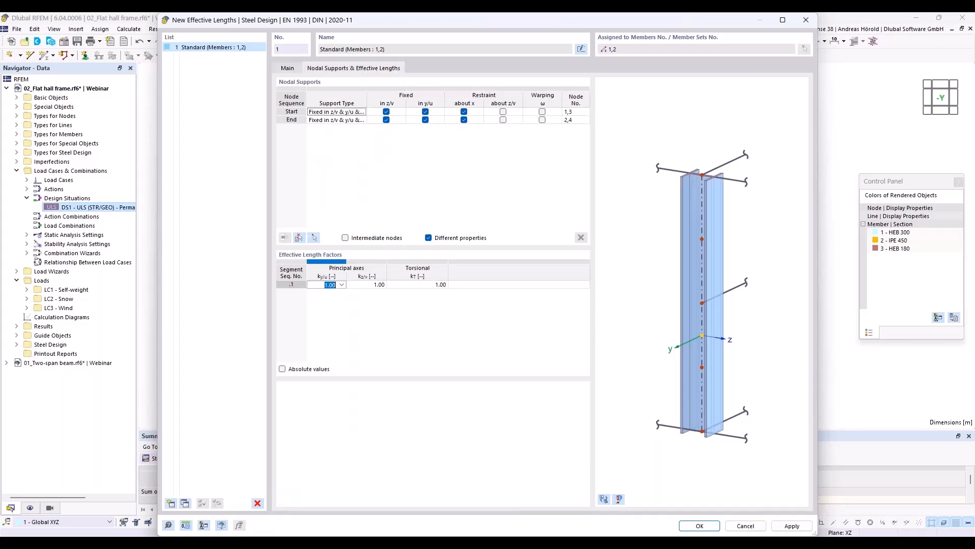
{"action": "type", "text": "3"}
{"action": "left_click", "coordinate": [700, 527]}
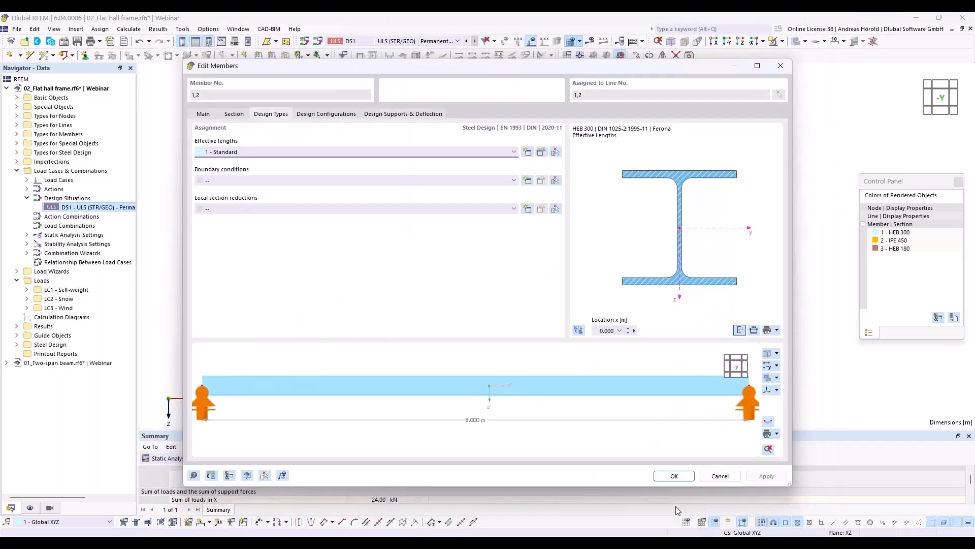
{"action": "left_click", "coordinate": [673, 476]}
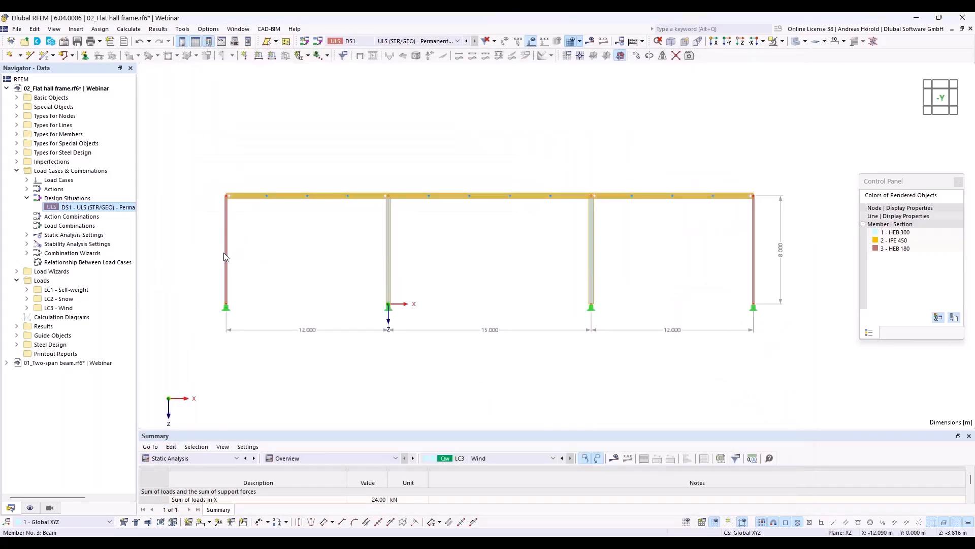
Step: Assign new steel design effective lengths with factor ky/u 1.72 to the two outer HEB 180 columns
{"action": "left_click_drag", "start_coordinate": [203, 260], "coordinate": [200, 261]}
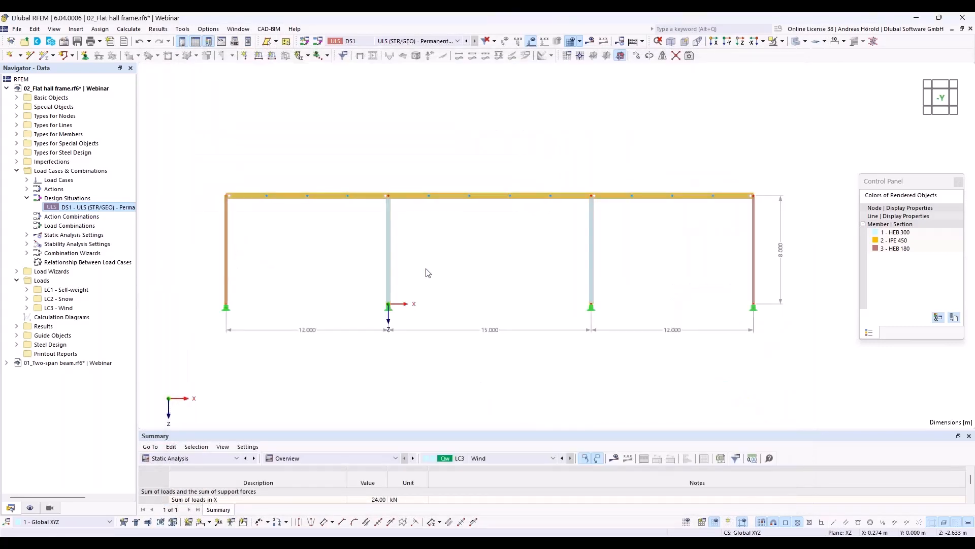
{"action": "left_click_drag", "start_coordinate": [767, 251], "coordinate": [737, 264], "text": "ctrl"}
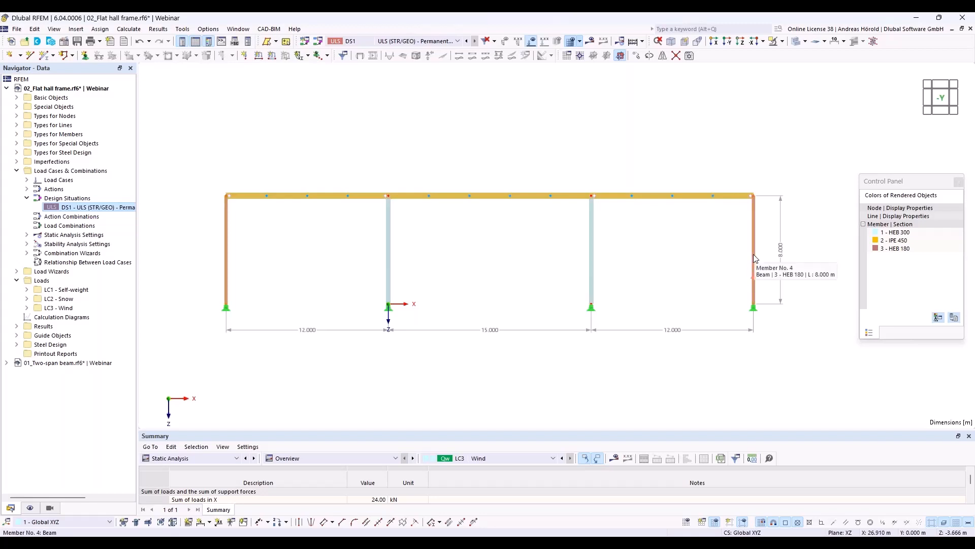
{"action": "right_click", "coordinate": [754, 256]}
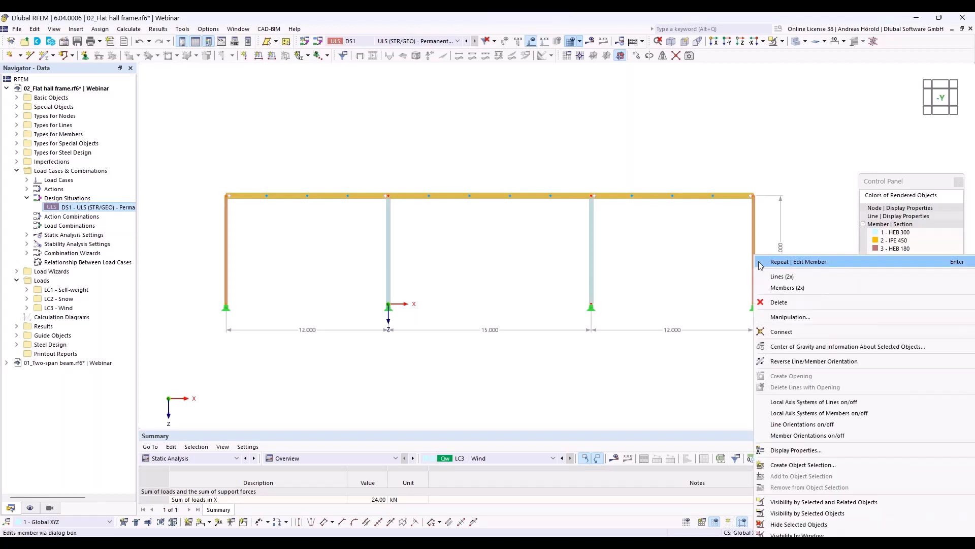
{"action": "mouse_move", "coordinate": [776, 288]}
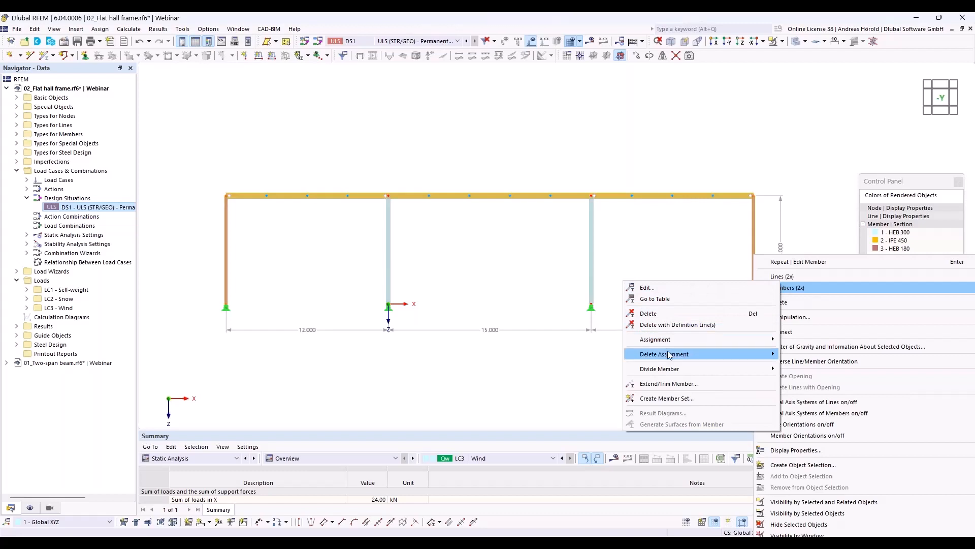
{"action": "left_click", "coordinate": [697, 287]}
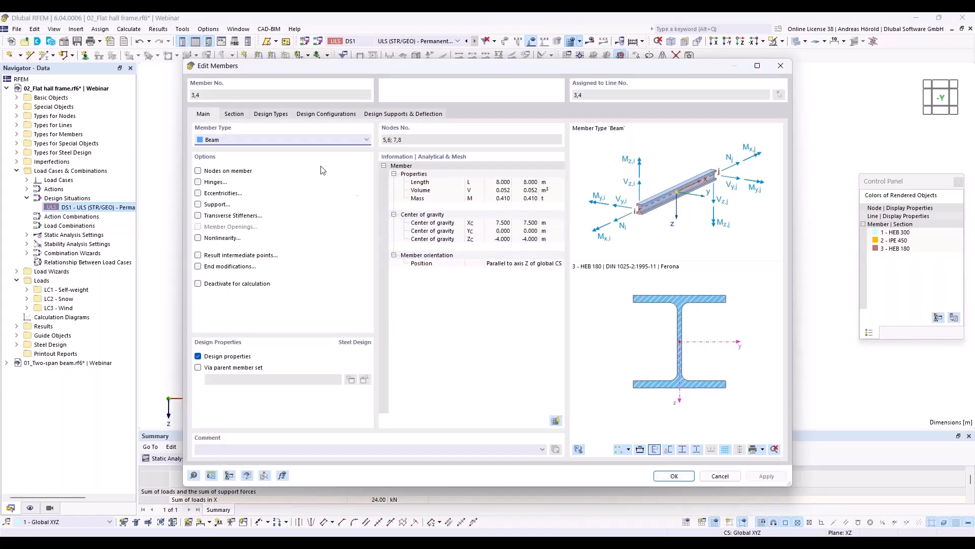
{"action": "left_click", "coordinate": [270, 115]}
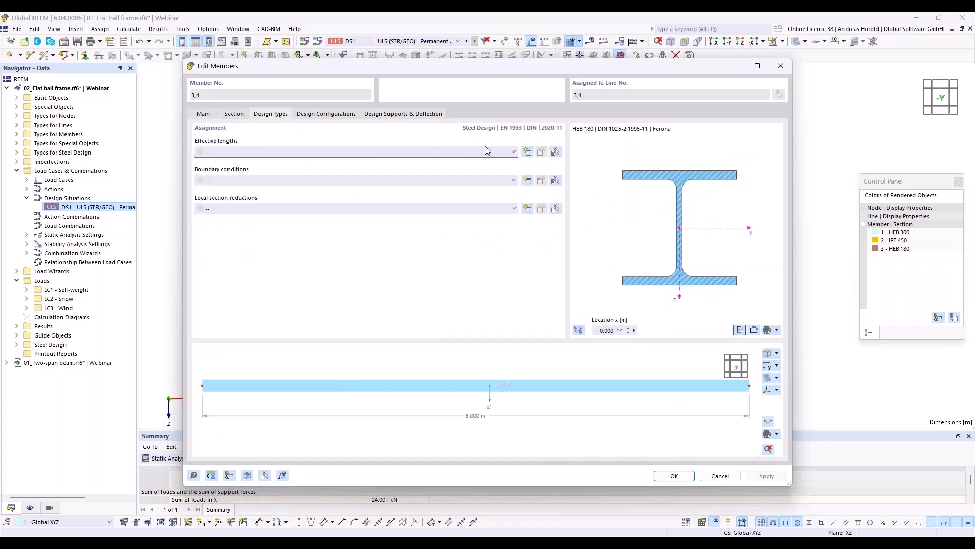
{"action": "left_click", "coordinate": [528, 152]}
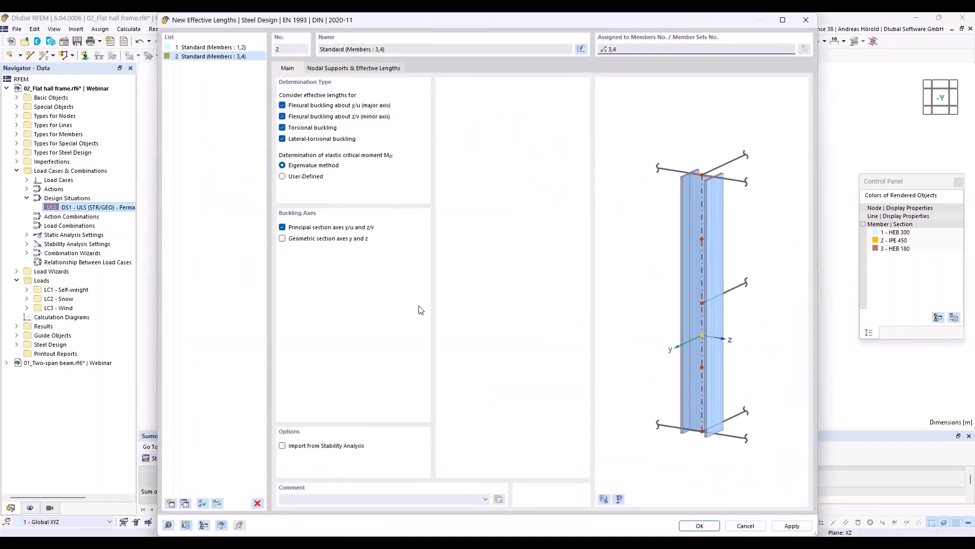
{"action": "left_click", "coordinate": [342, 69]}
{"action": "left_click", "coordinate": [330, 285]}
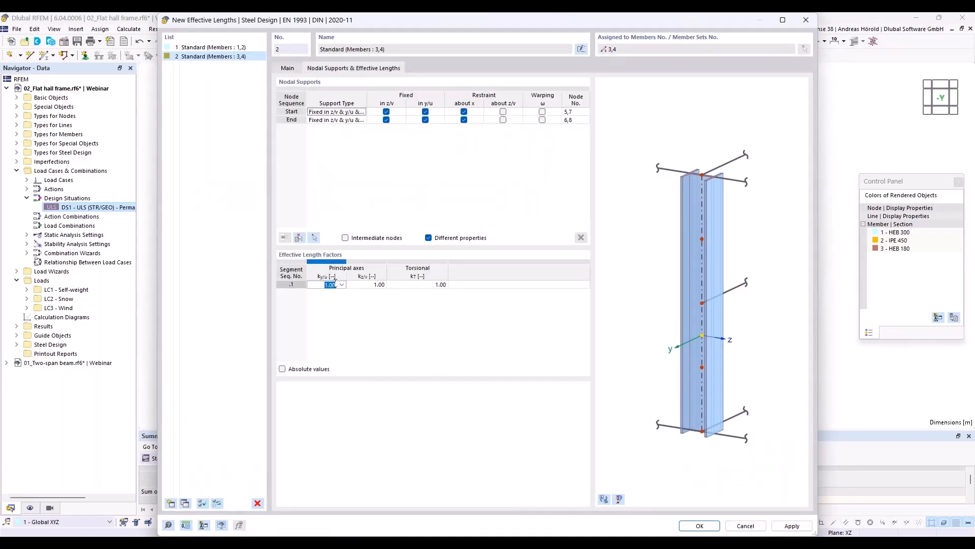
{"action": "type", "text": "1"}
{"action": "left_click", "coordinate": [696, 526]}
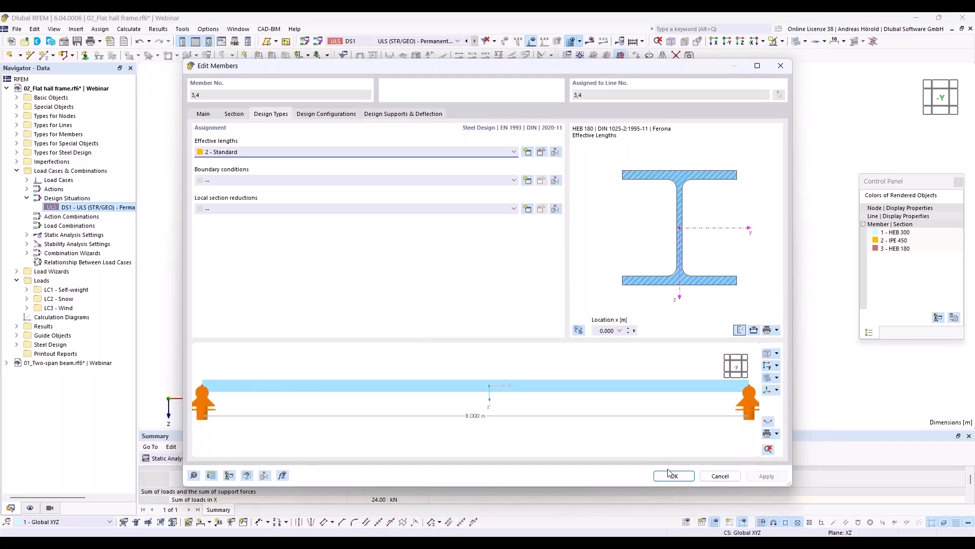
{"action": "left_click", "coordinate": [671, 475]}
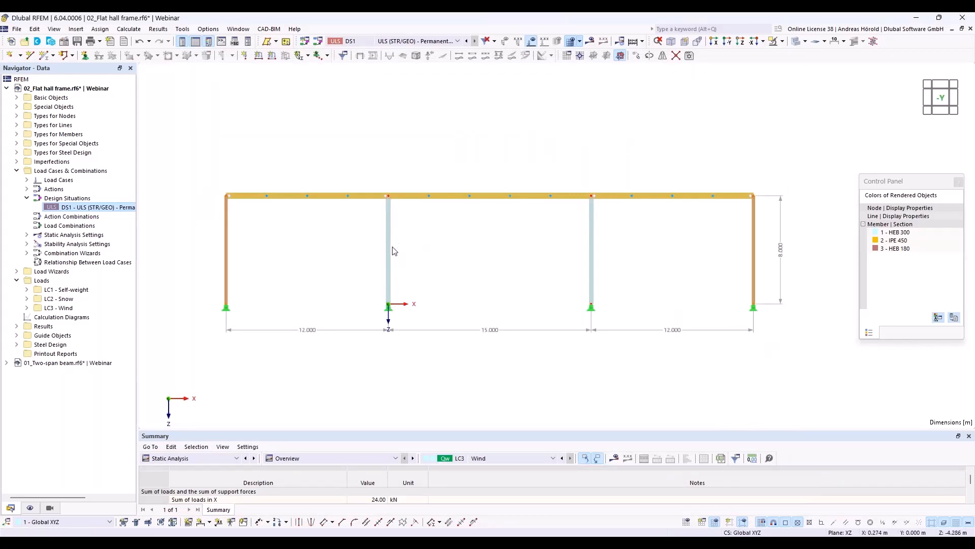
Step: Turn on the display of member effective lengths among the steel design types in the model view
{"action": "left_click", "coordinate": [30, 508]}
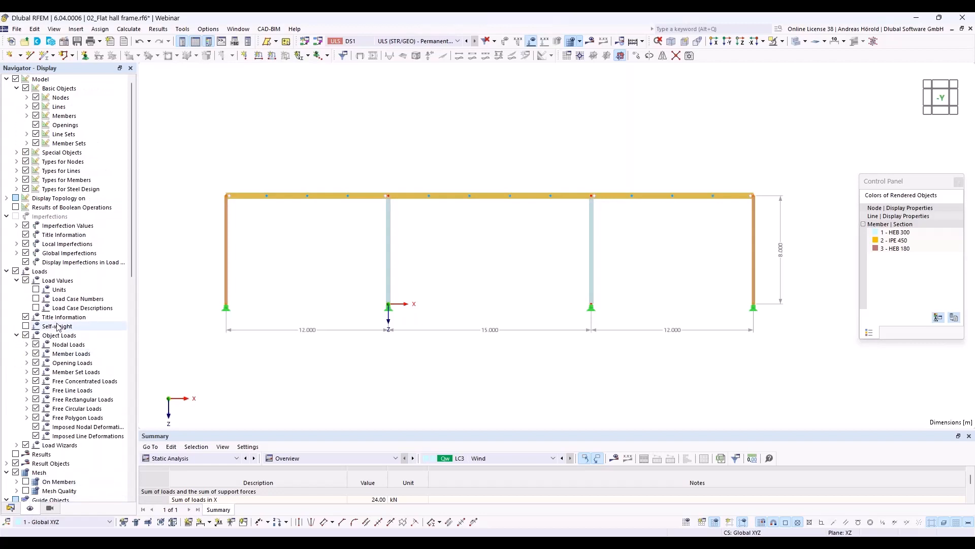
{"action": "left_click", "coordinate": [17, 189]}
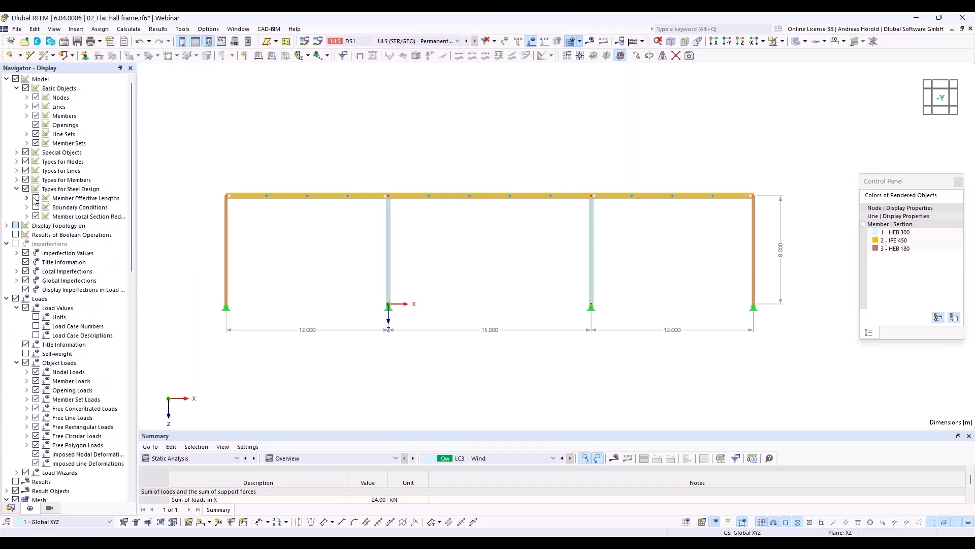
{"action": "left_click", "coordinate": [36, 199]}
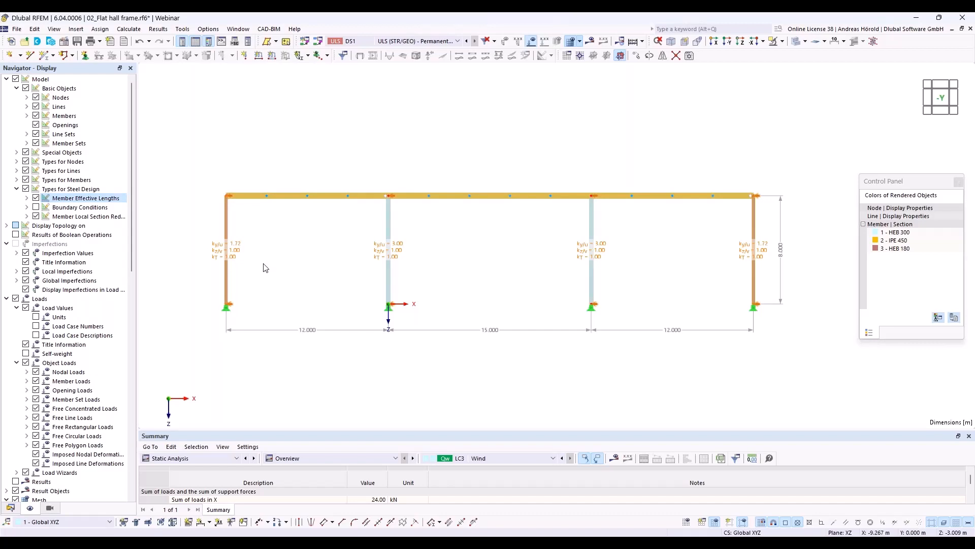
Step: Create new steel design effective lengths for the middle IPE 450 beam and import its intermediate nodes by picking the member in the model
{"action": "right_click", "coordinate": [454, 197]}
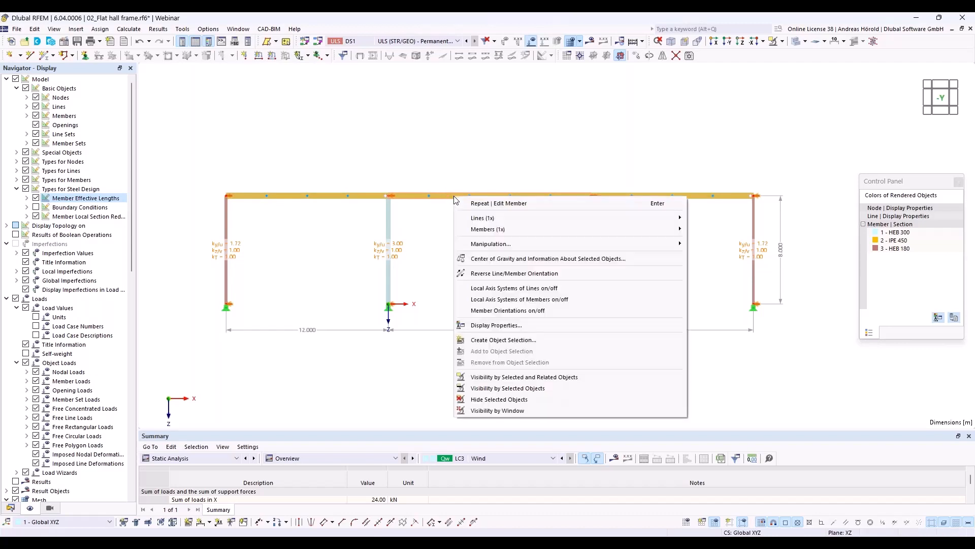
{"action": "mouse_move", "coordinate": [526, 229]}
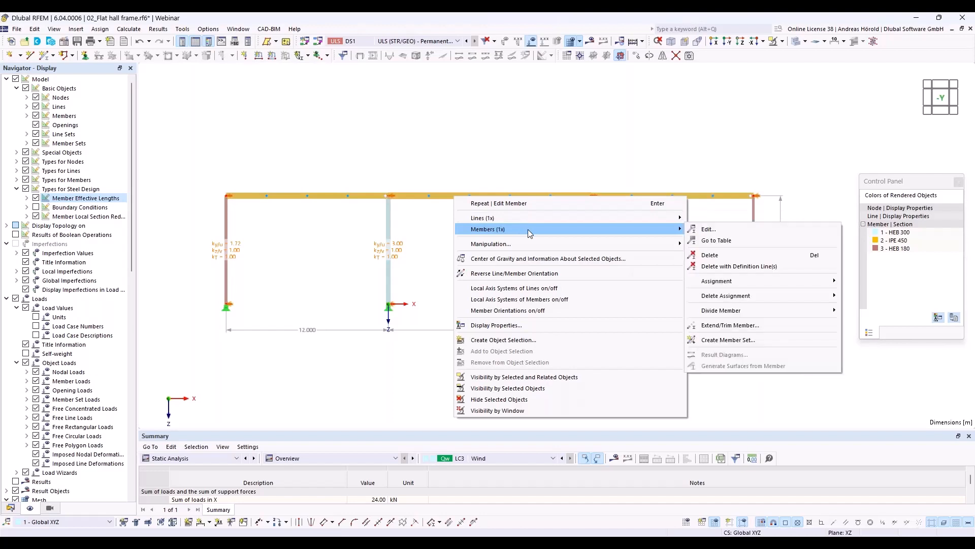
{"action": "left_click", "coordinate": [710, 229]}
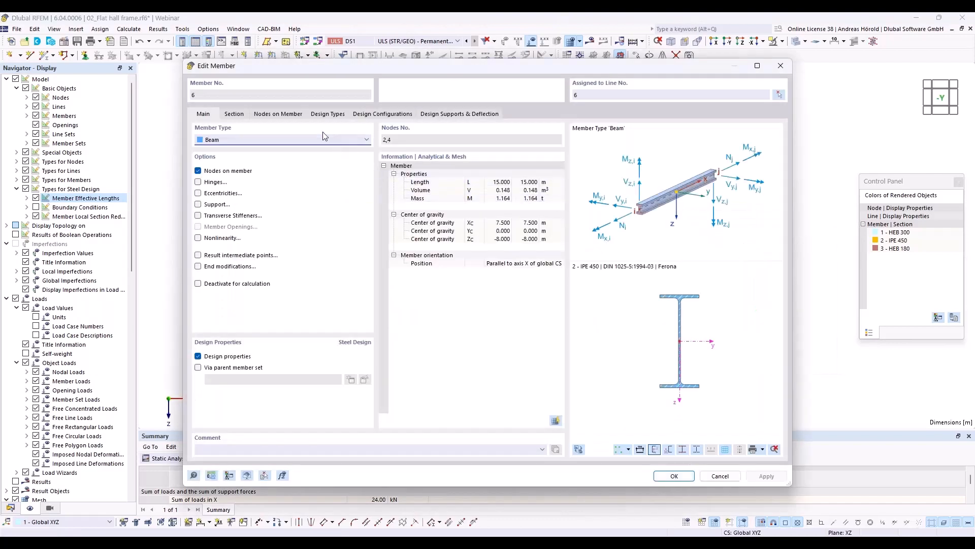
{"action": "left_click", "coordinate": [320, 114]}
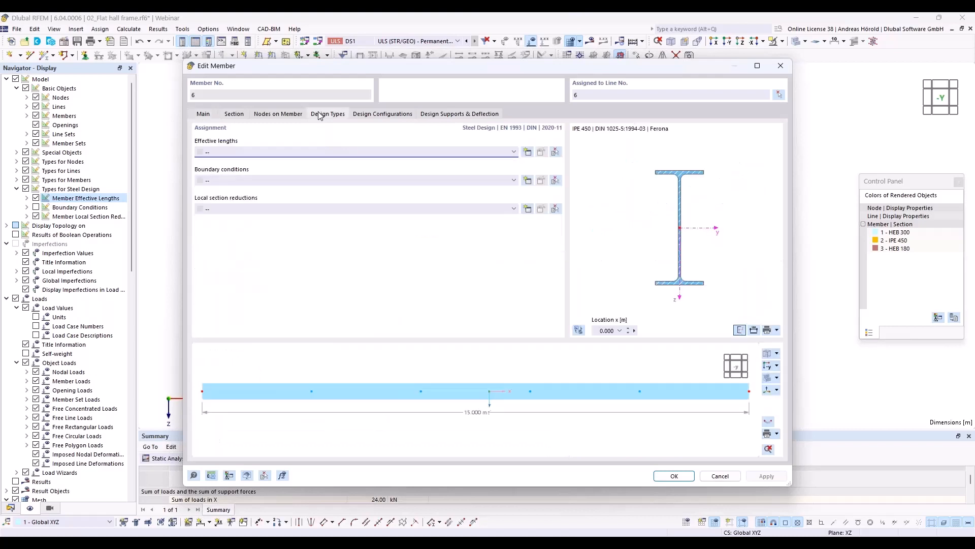
{"action": "left_click", "coordinate": [527, 152]}
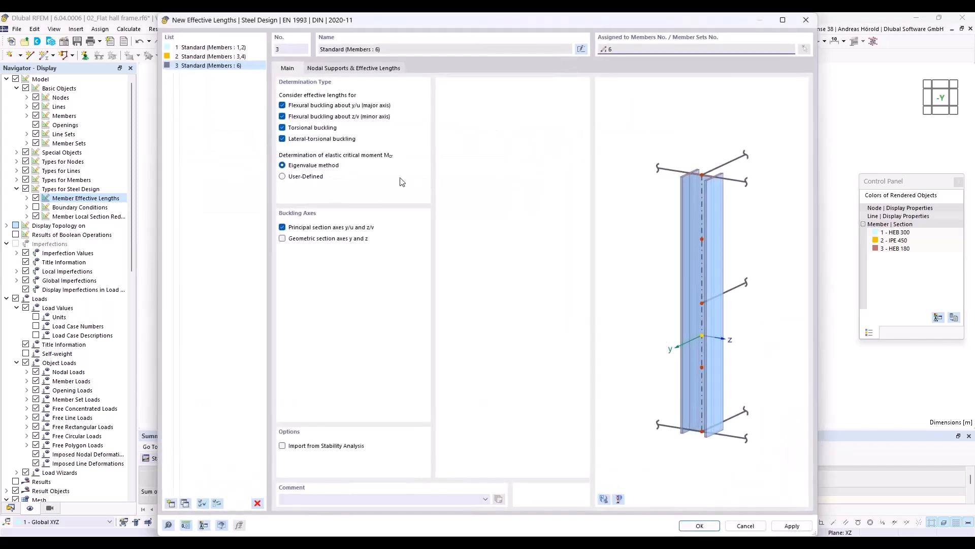
{"action": "left_click", "coordinate": [335, 69]}
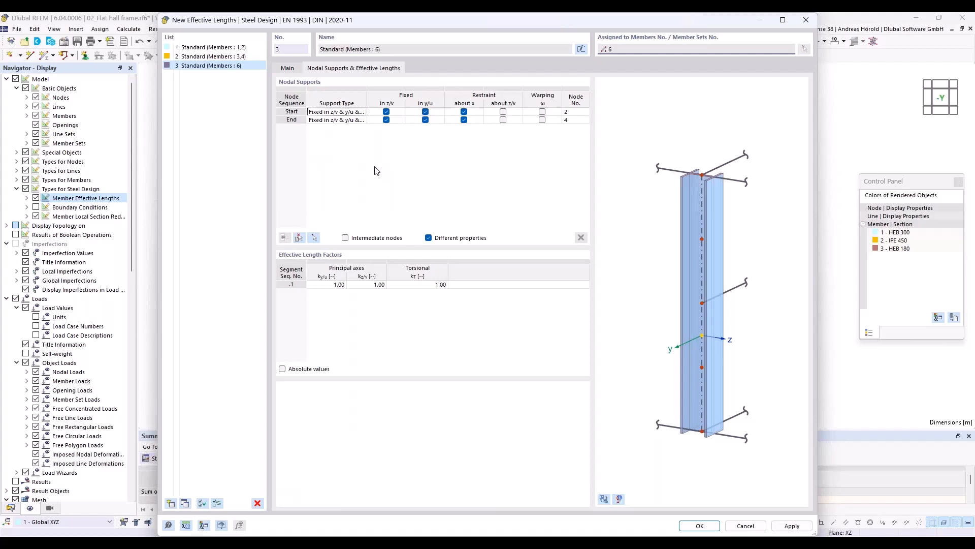
{"action": "left_click", "coordinate": [299, 238]}
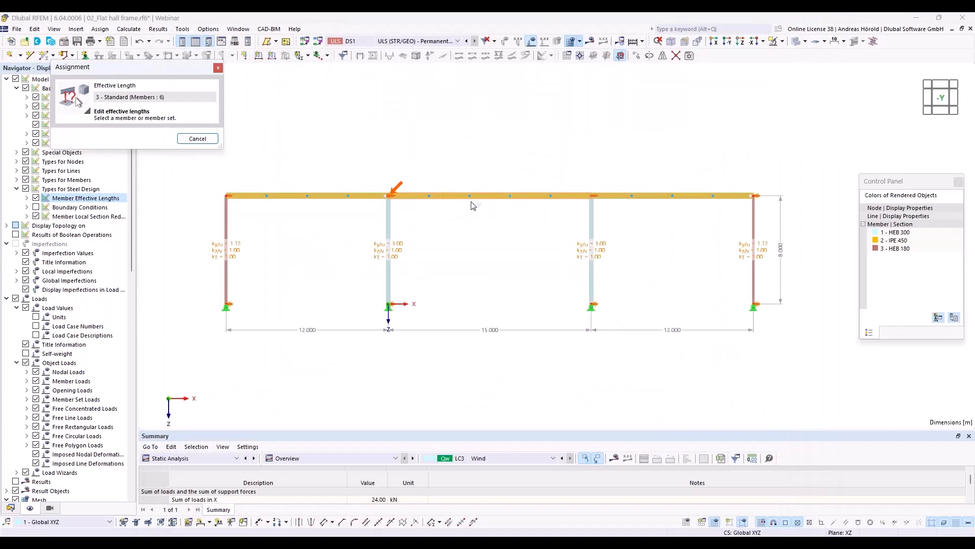
{"action": "left_click", "coordinate": [492, 193]}
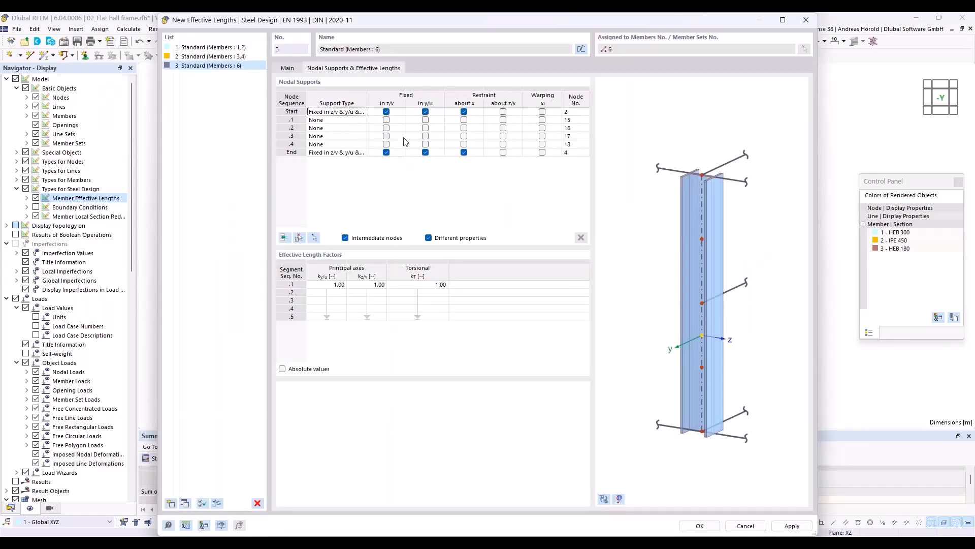
Step: Fix all four intermediate nodes of the middle beam's effective lengths in y/u
{"action": "left_click", "coordinate": [426, 121]}
{"action": "left_click", "coordinate": [425, 128]}
{"action": "left_click", "coordinate": [426, 136]}
{"action": "left_click", "coordinate": [426, 144]}
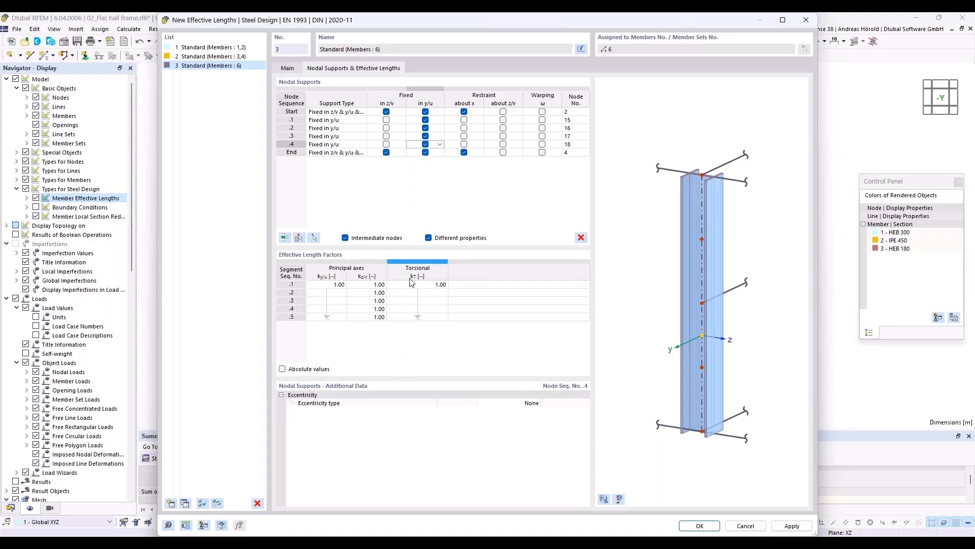
Step: Set the eccentricity type of the four intermediate nodal supports to At upper flange and accept the middle beam's effective lengths
{"action": "left_click", "coordinate": [440, 121]}
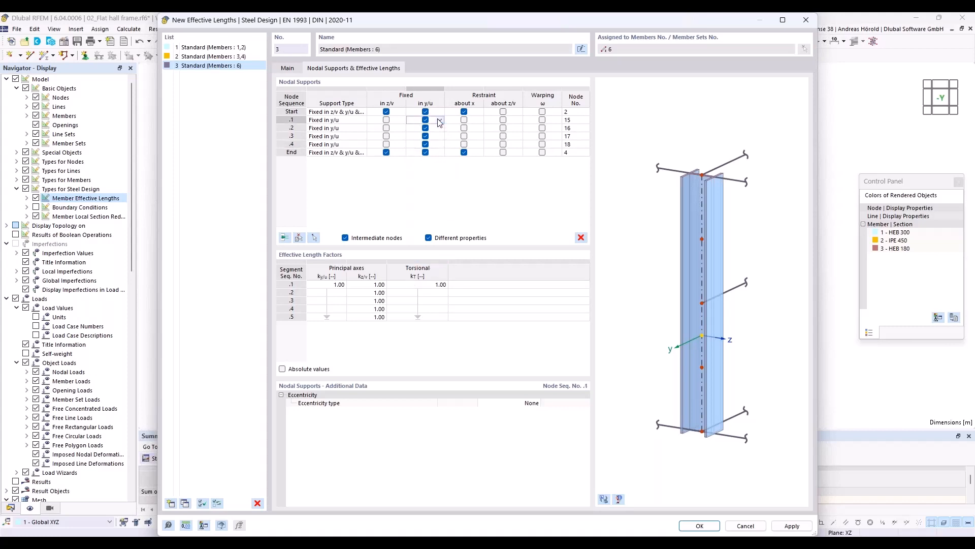
{"action": "left_click", "coordinate": [441, 146], "text": "shift"}
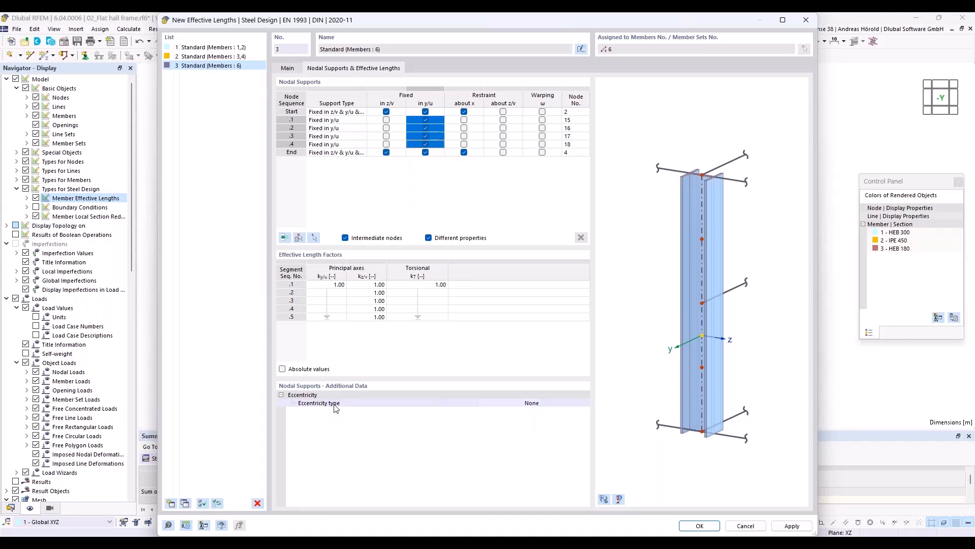
{"action": "left_click", "coordinate": [525, 403]}
{"action": "left_click", "coordinate": [537, 402]}
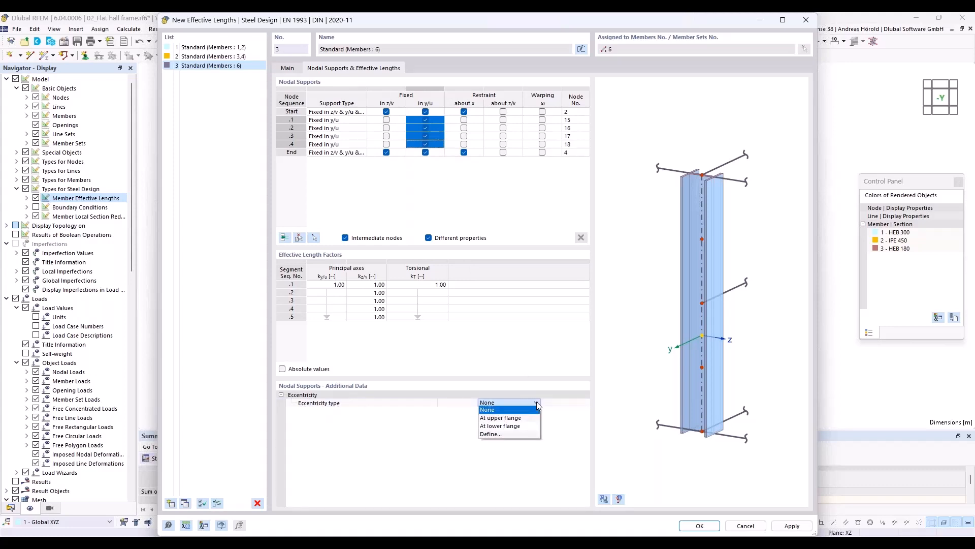
{"action": "left_click", "coordinate": [528, 418]}
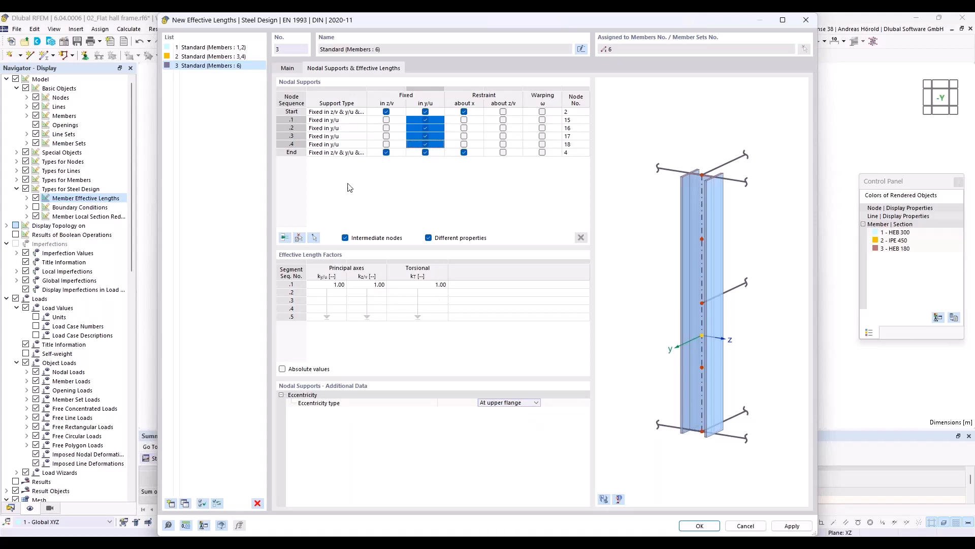
{"action": "left_click", "coordinate": [699, 526]}
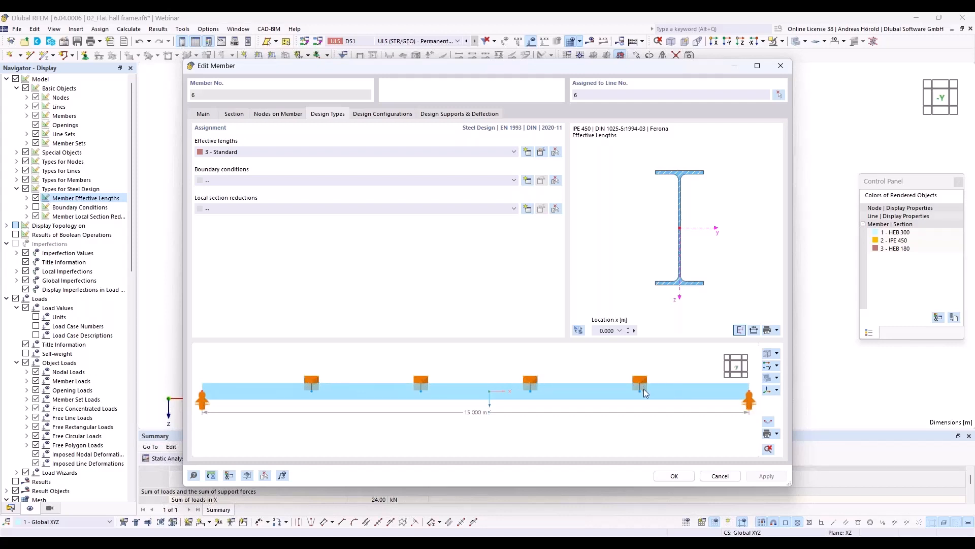
{"action": "middle_click_drag", "start_coordinate": [487, 360], "coordinate": [468, 370], "text": "ctrl"}
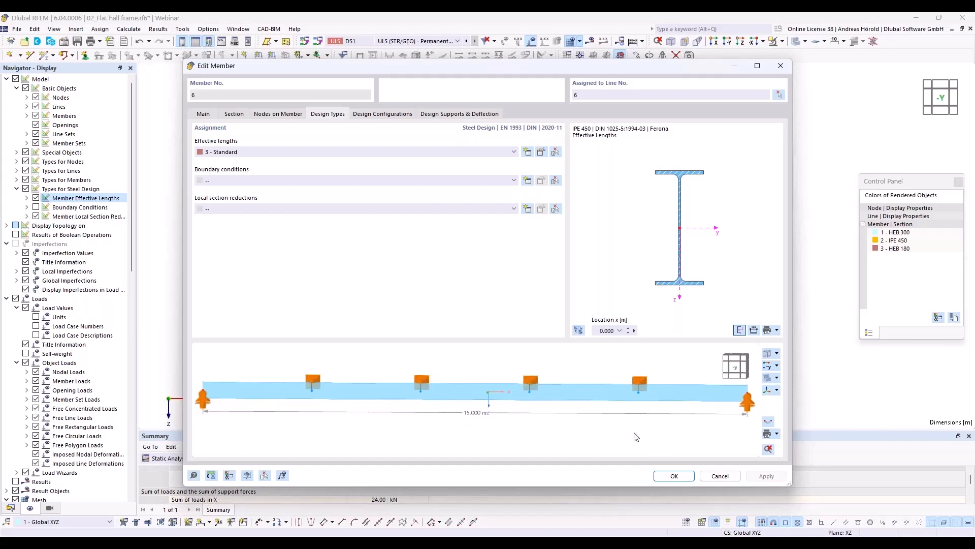
{"action": "left_click", "coordinate": [674, 476]}
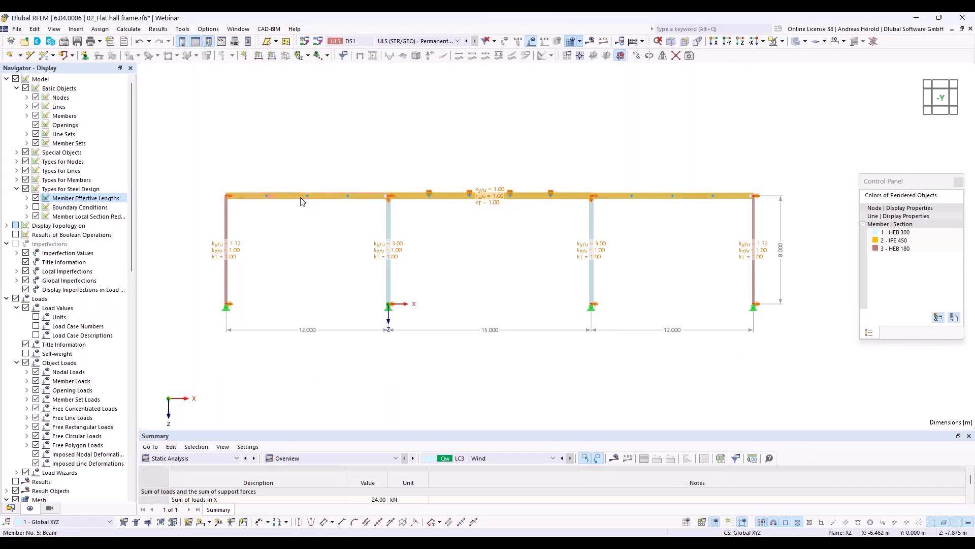
Step: Assign the existing effective lengths 3 - Standard to the two outer 12 m IPE 450 beams
{"action": "left_click_drag", "start_coordinate": [338, 176], "coordinate": [290, 255]}
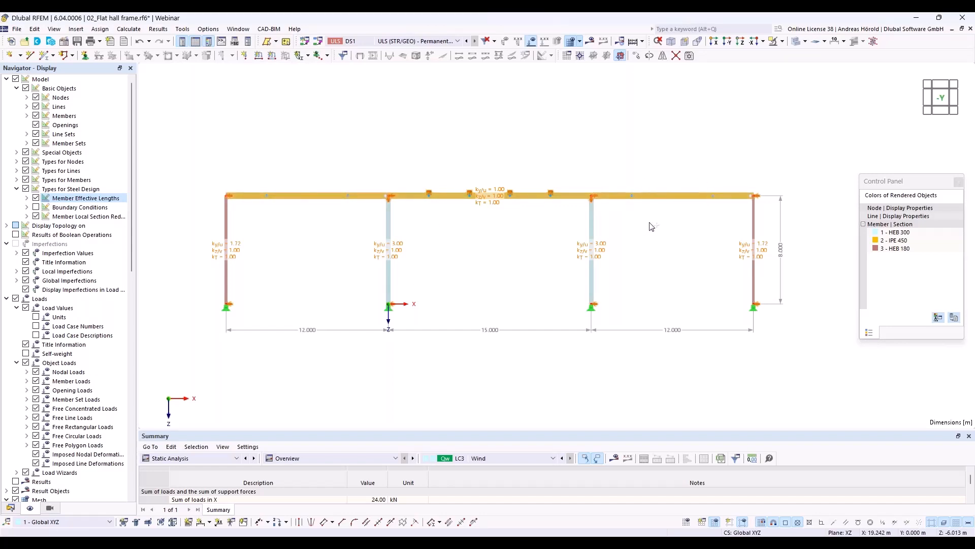
{"action": "right_click", "coordinate": [664, 194]}
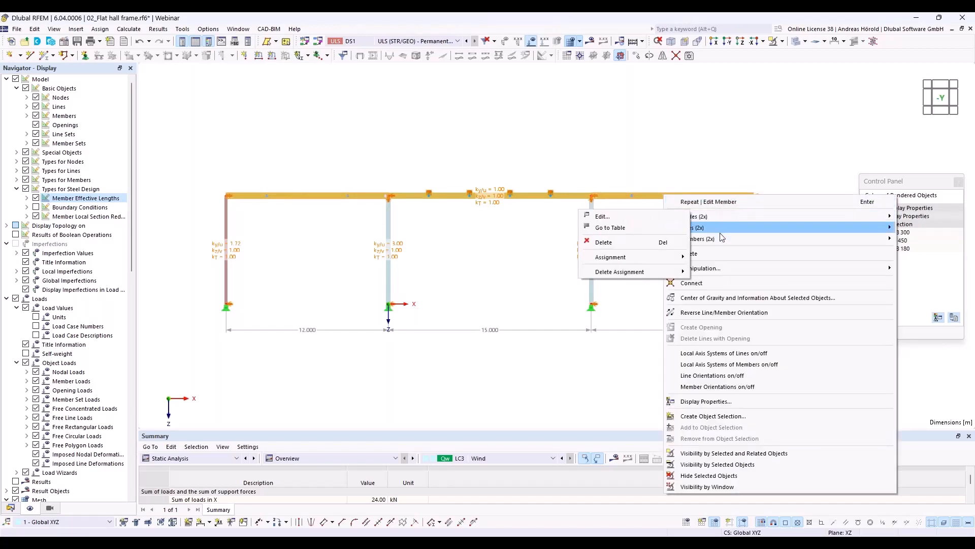
{"action": "mouse_move", "coordinate": [721, 238]}
{"action": "left_click", "coordinate": [583, 240]}
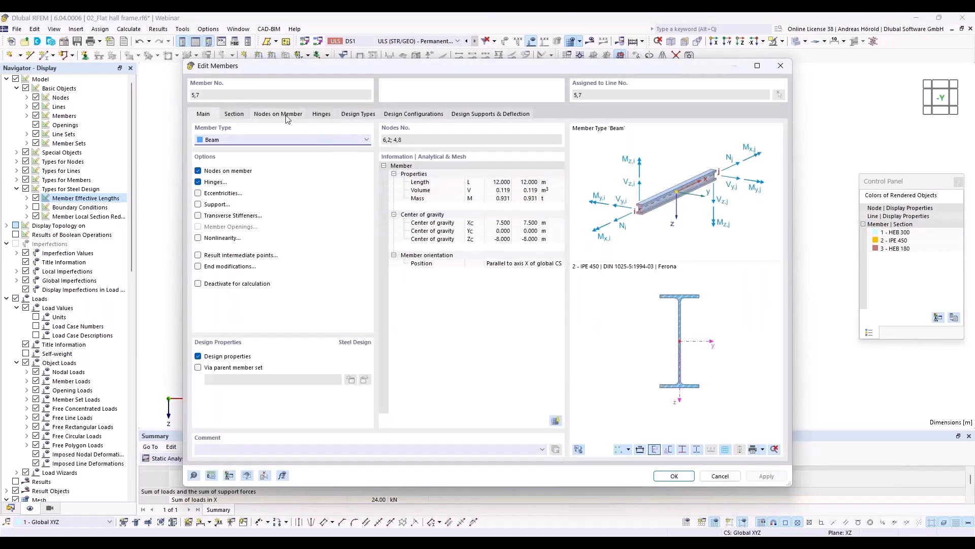
{"action": "left_click", "coordinate": [356, 115]}
{"action": "left_click", "coordinate": [322, 150]}
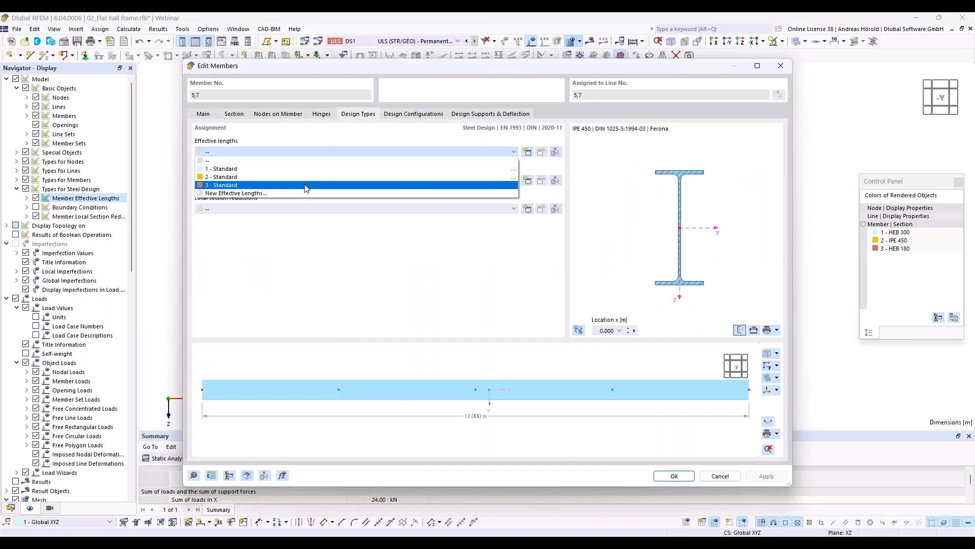
{"action": "left_click", "coordinate": [306, 186]}
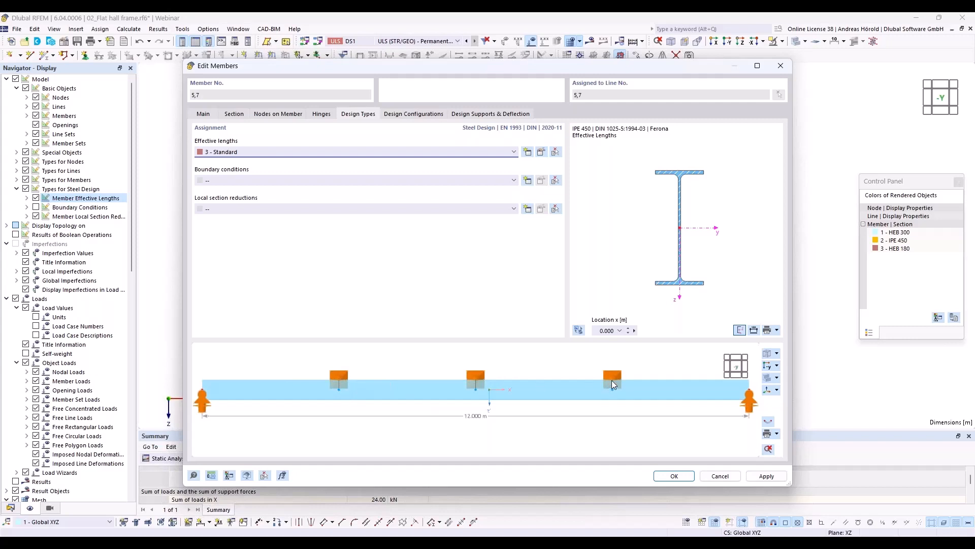
{"action": "left_click", "coordinate": [678, 476]}
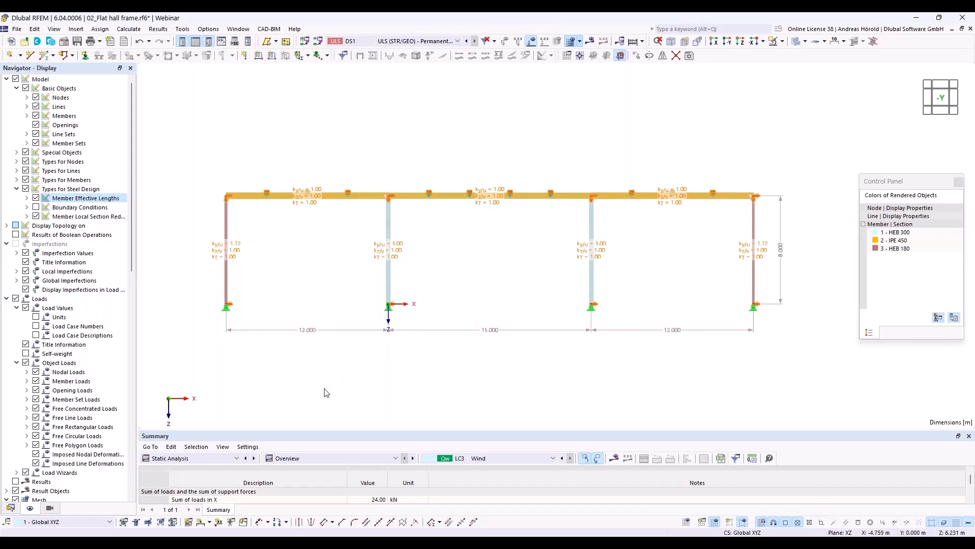
Step: Switch the table to Steel Design and calculate the design checks for design situation DS1
{"action": "left_click", "coordinate": [213, 458]}
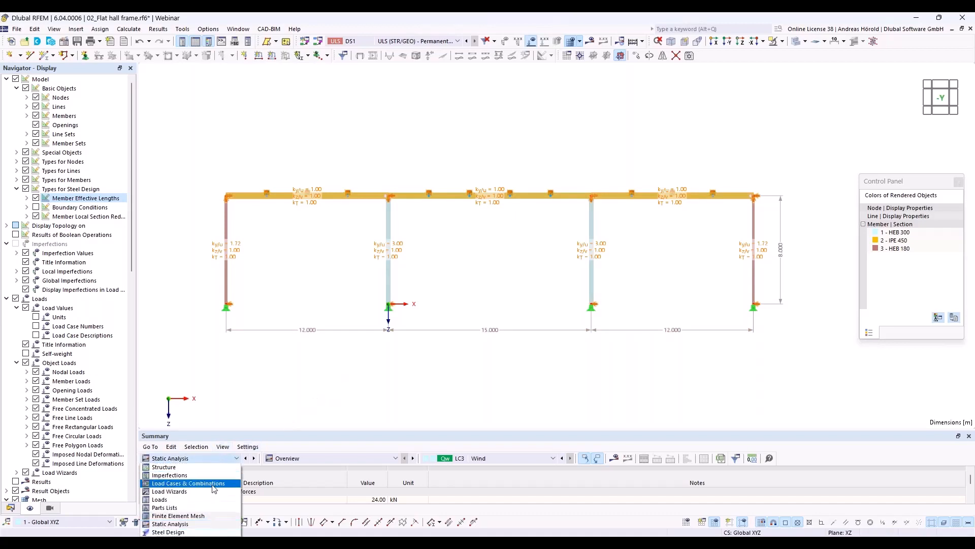
{"action": "left_click", "coordinate": [168, 531]}
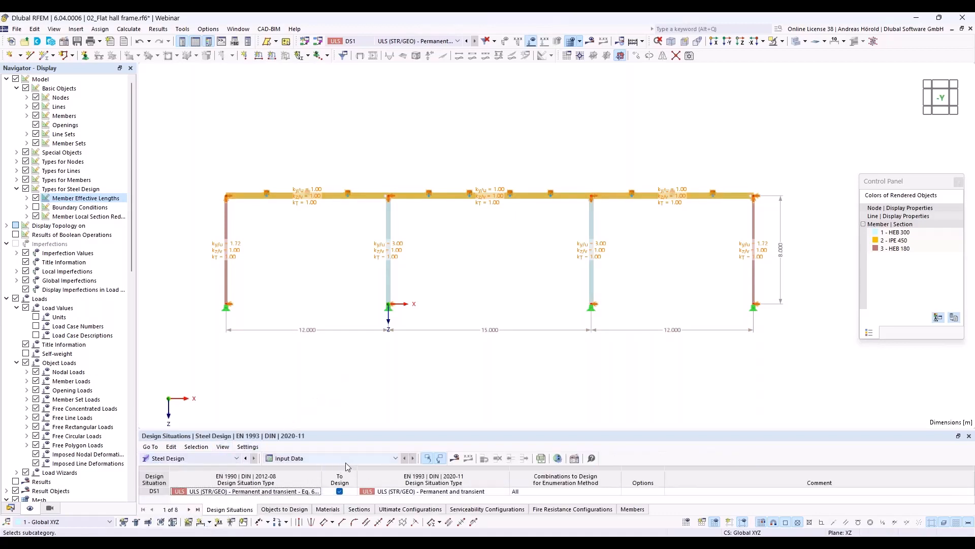
{"action": "left_click", "coordinate": [455, 459]}
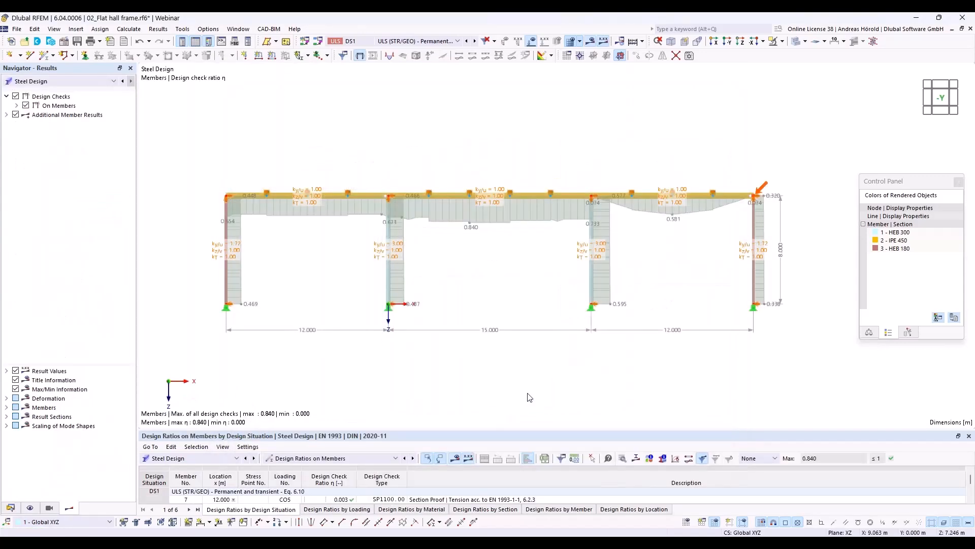
Step: Enlarge the results table and examine the design check details of ST3100, bending and buckling about principal axes, for member 6
{"action": "left_click_drag", "start_coordinate": [272, 430], "coordinate": [287, 326]}
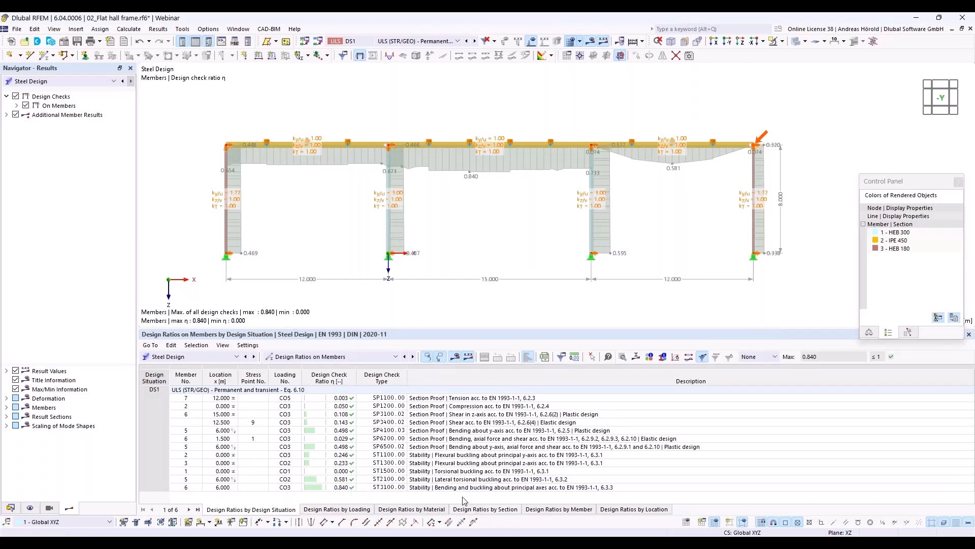
{"action": "left_click", "coordinate": [540, 488]}
{"action": "double_click", "coordinate": [539, 488]}
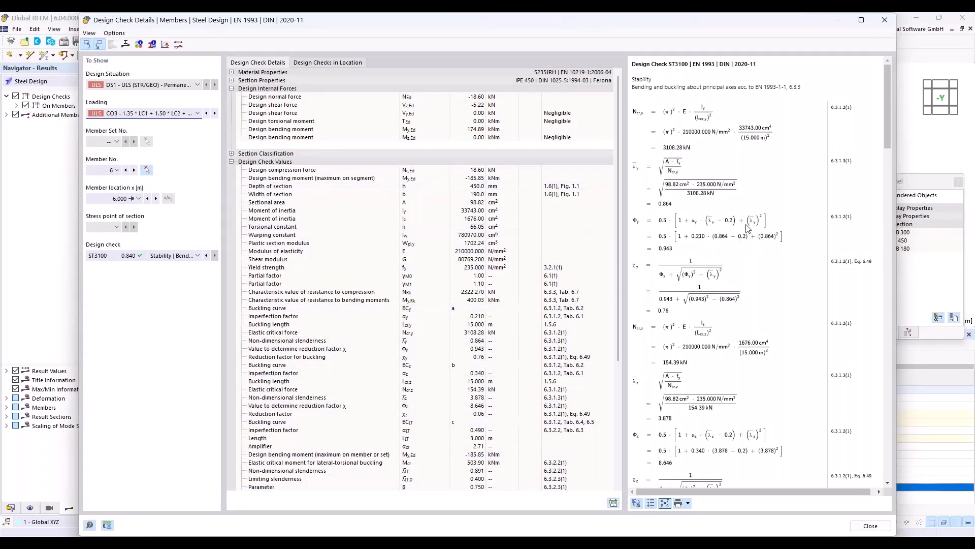
{"action": "left_click_drag", "start_coordinate": [889, 121], "coordinate": [903, 318]}
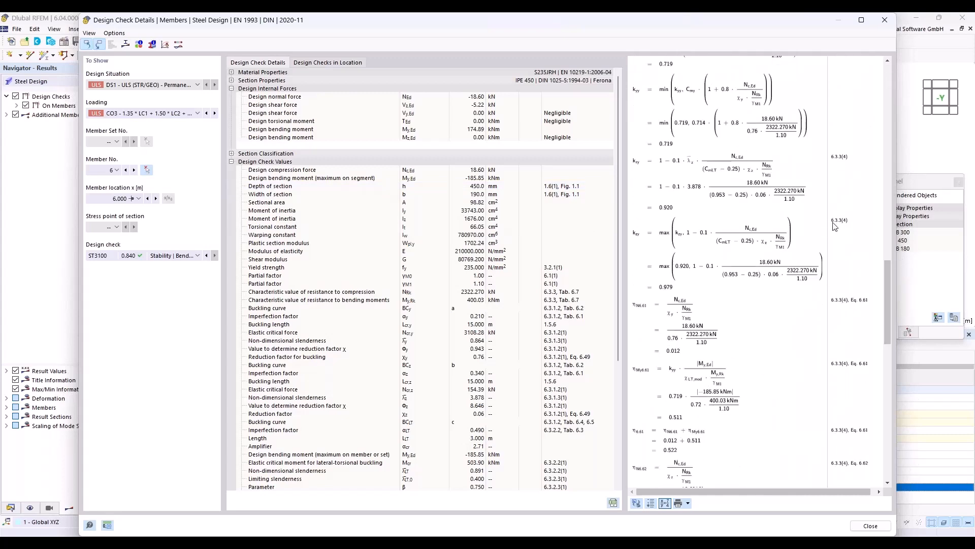
{"action": "left_click_drag", "start_coordinate": [888, 288], "coordinate": [927, 237]}
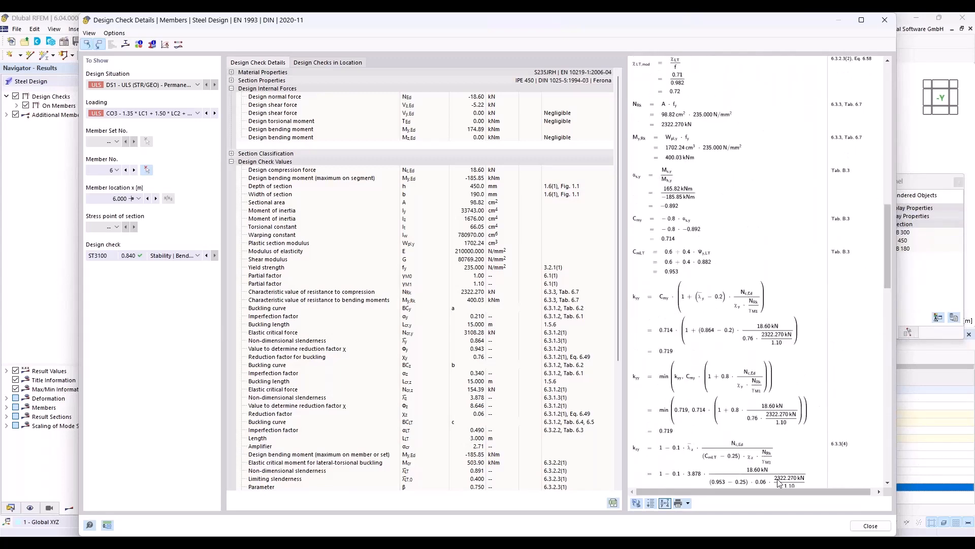
{"action": "left_click", "coordinate": [871, 526]}
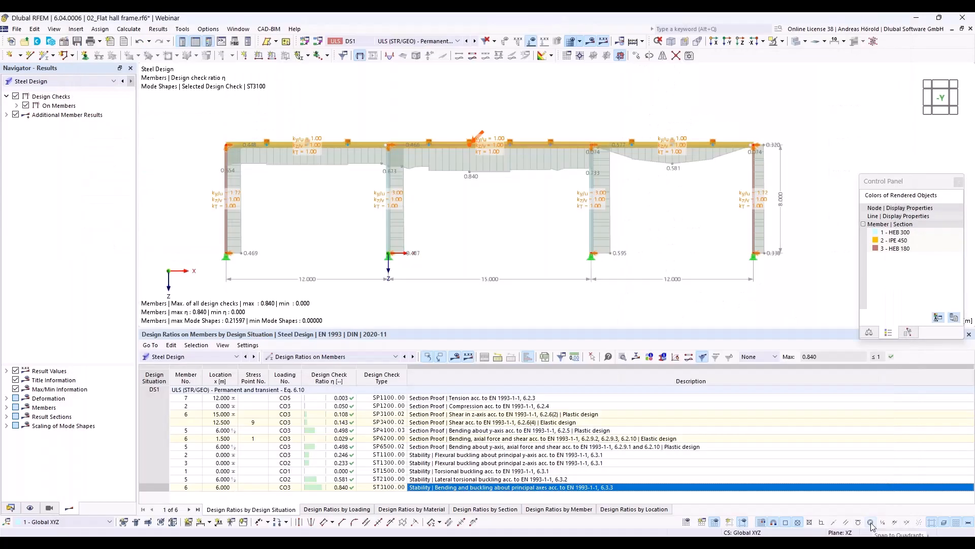
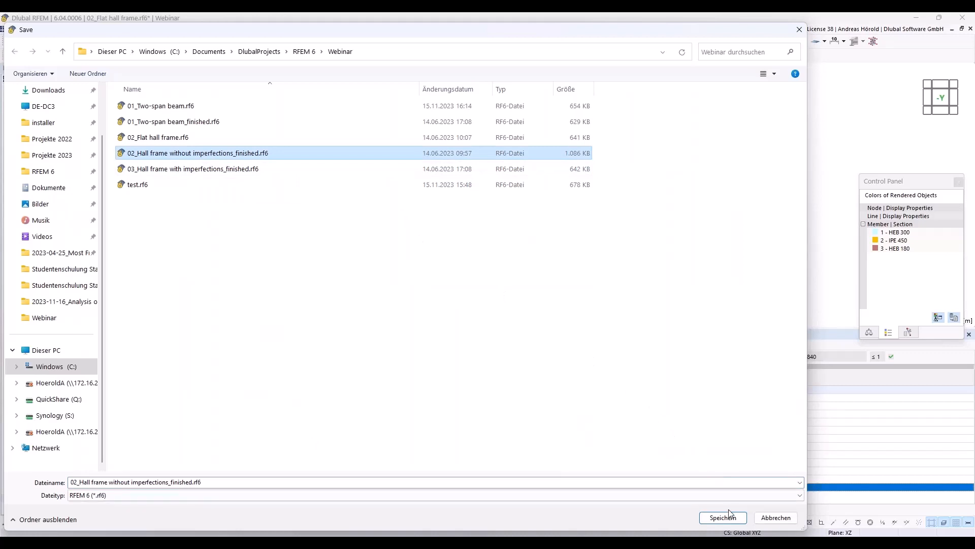
Step: Save the model as 02_Hall frame without imperfections_finished.rf6, replacing the existing file
{"action": "left_click", "coordinate": [724, 517]}
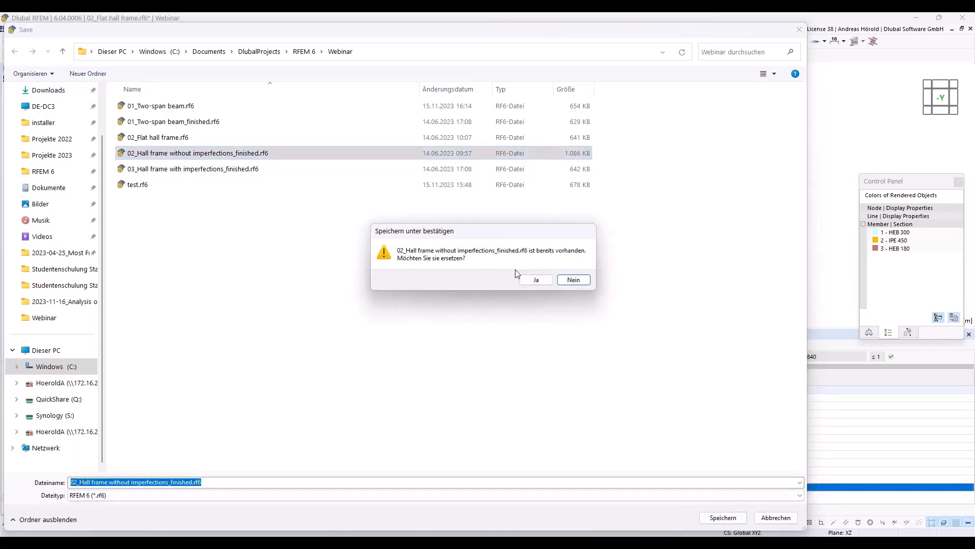
{"action": "left_click", "coordinate": [538, 282]}
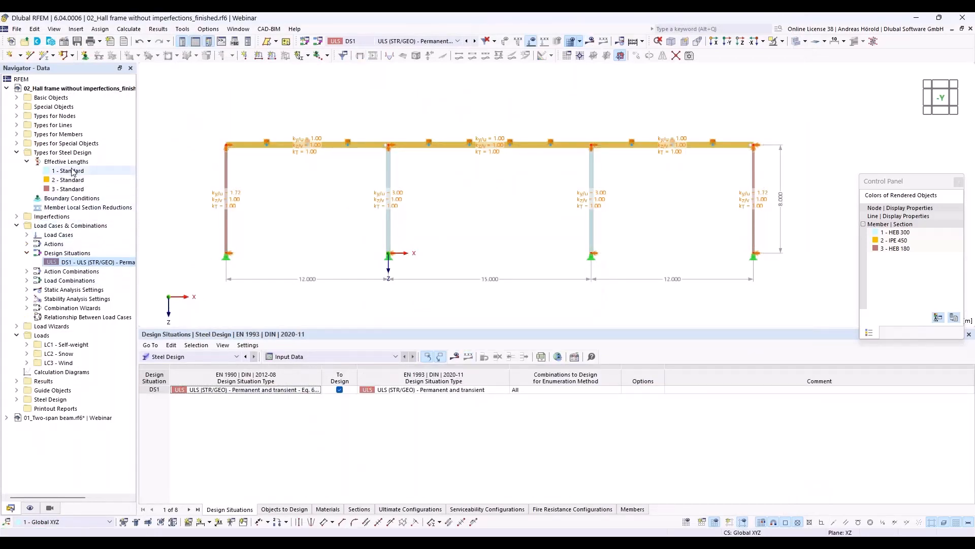
Step: Delete effective lengths 1 - Standard and 2 - Standard, which belong to the inner and outer columns
{"action": "left_click", "coordinate": [72, 171]}
{"action": "left_click", "coordinate": [80, 181], "text": "ctrl"}
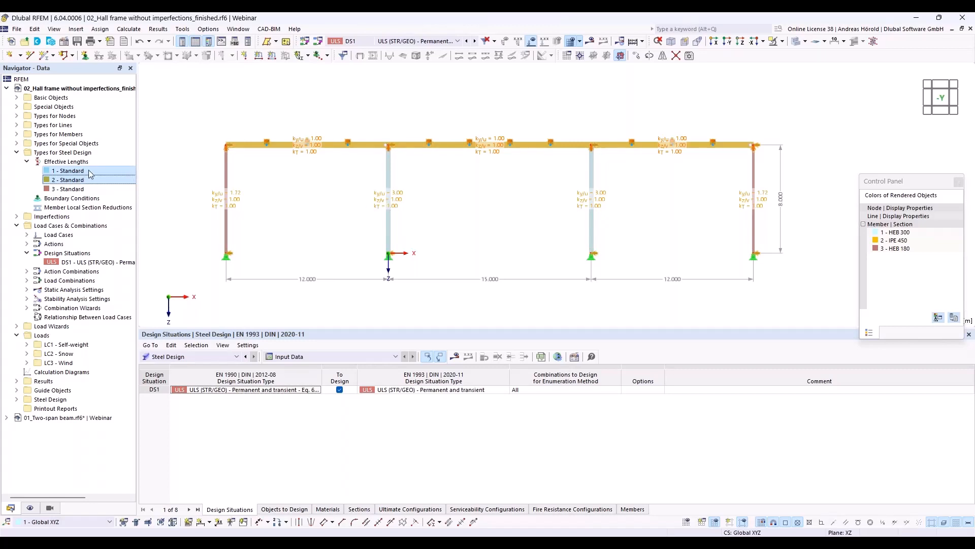
{"action": "right_click", "coordinate": [99, 170]}
{"action": "left_click", "coordinate": [152, 183]}
{"action": "left_click", "coordinate": [496, 315]}
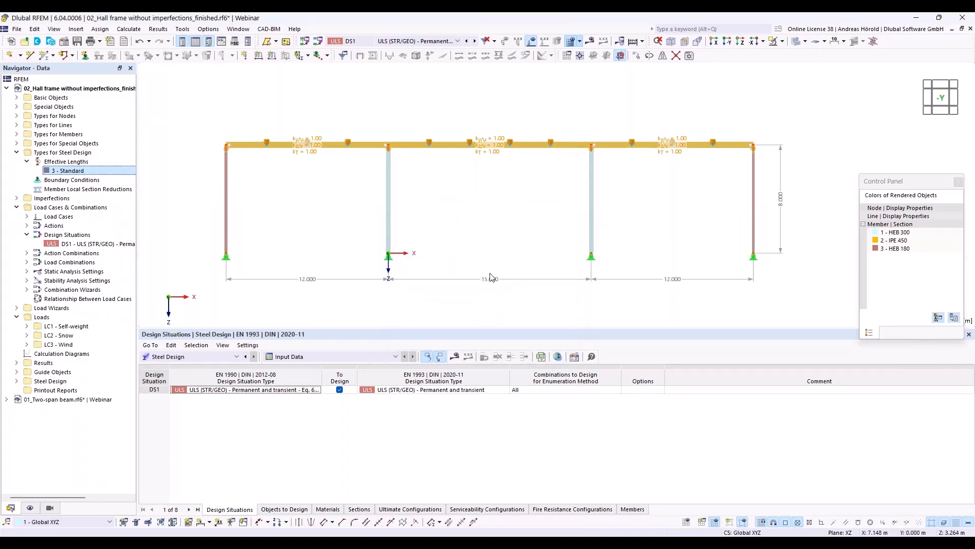
Step: Create an active imperfection case named Imp. x with local imperfections, assigned to all load combinations without an imperfection case
{"action": "left_click_drag", "start_coordinate": [507, 328], "coordinate": [504, 428]}
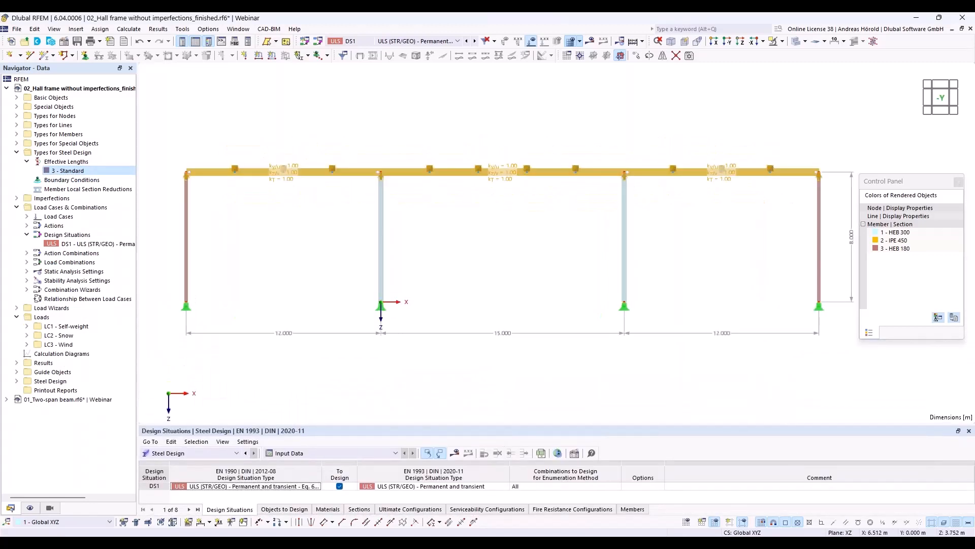
{"action": "mouse_move", "coordinate": [486, 362]}
{"action": "middle_mouse_down"}
{"action": "mouse_move", "coordinate": [457, 359]}
{"action": "mouse_move", "coordinate": [469, 356]}
{"action": "middle_mouse_up"}
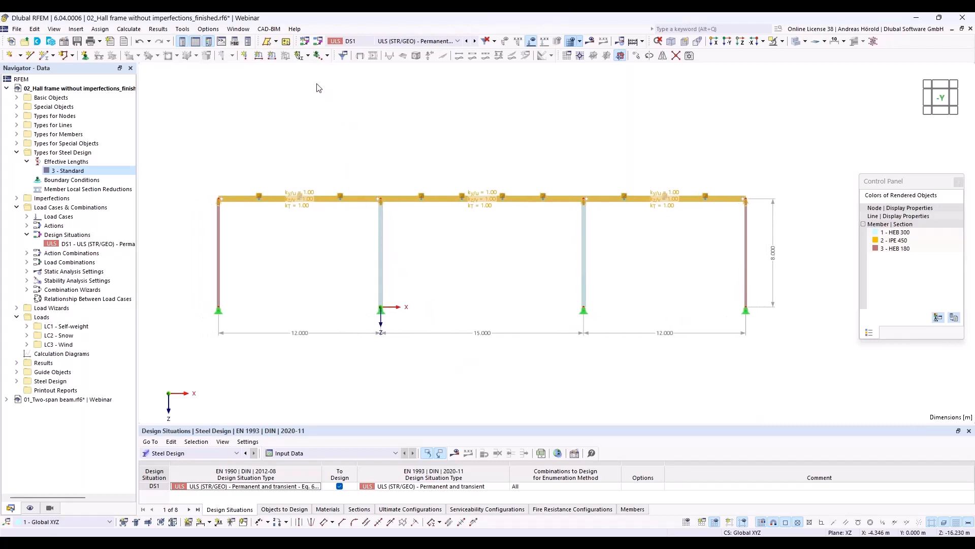
{"action": "left_click", "coordinate": [298, 56]}
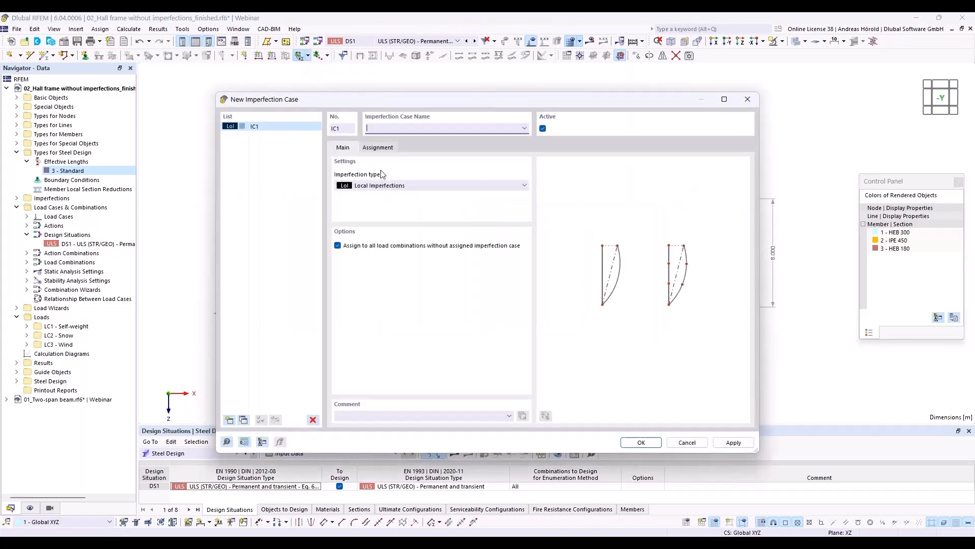
{"action": "type", "text": "Impo"}
{"action": "left_click", "coordinate": [642, 441]}
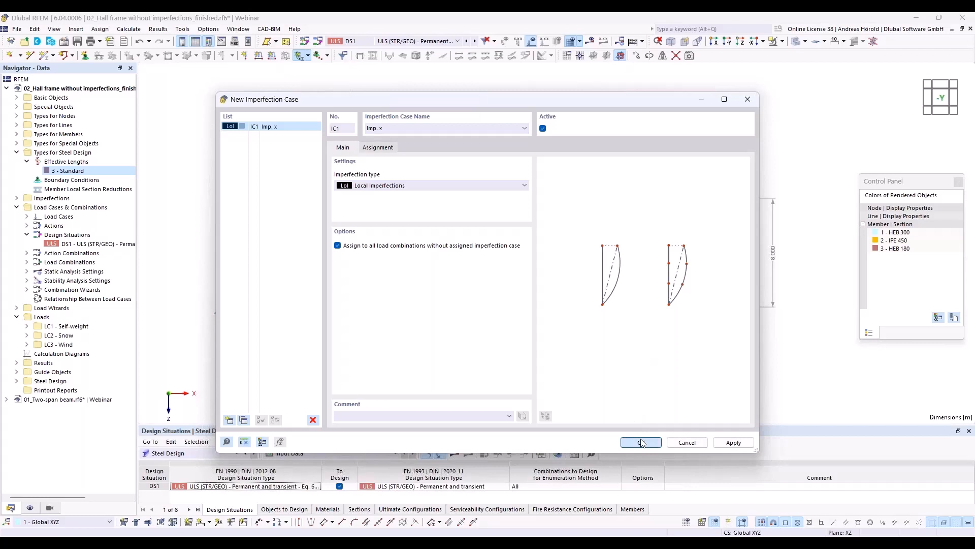
{"action": "left_click", "coordinate": [642, 442]}
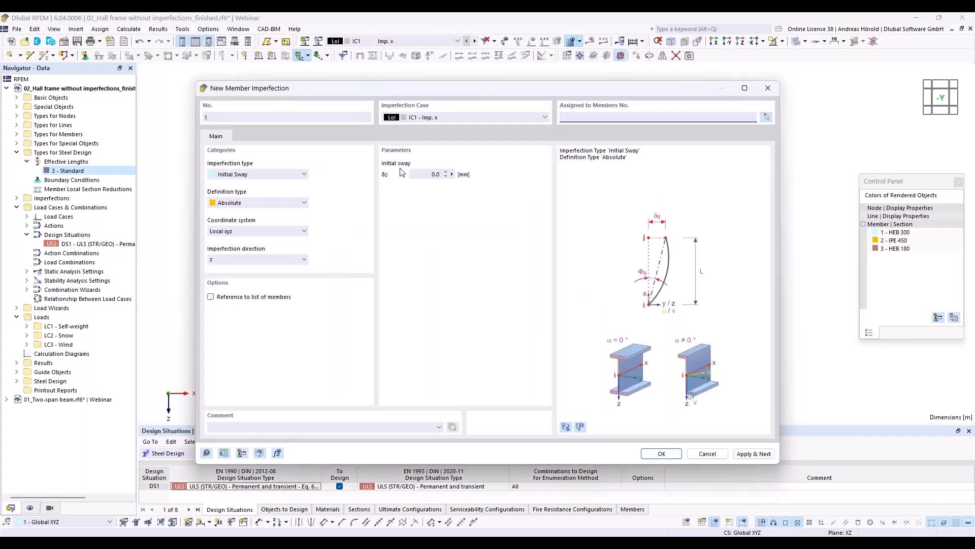
Step: Define the new member imperfection as initial sway according to EN 1993-1-1, acting in the local z-direction
{"action": "left_click", "coordinate": [261, 176]}
{"action": "left_click", "coordinate": [260, 176]}
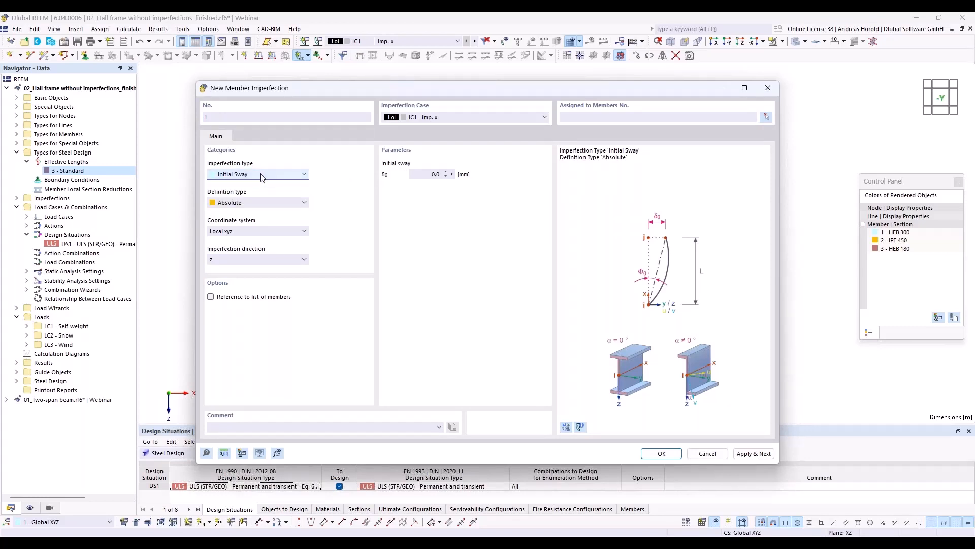
{"action": "left_click", "coordinate": [268, 203]}
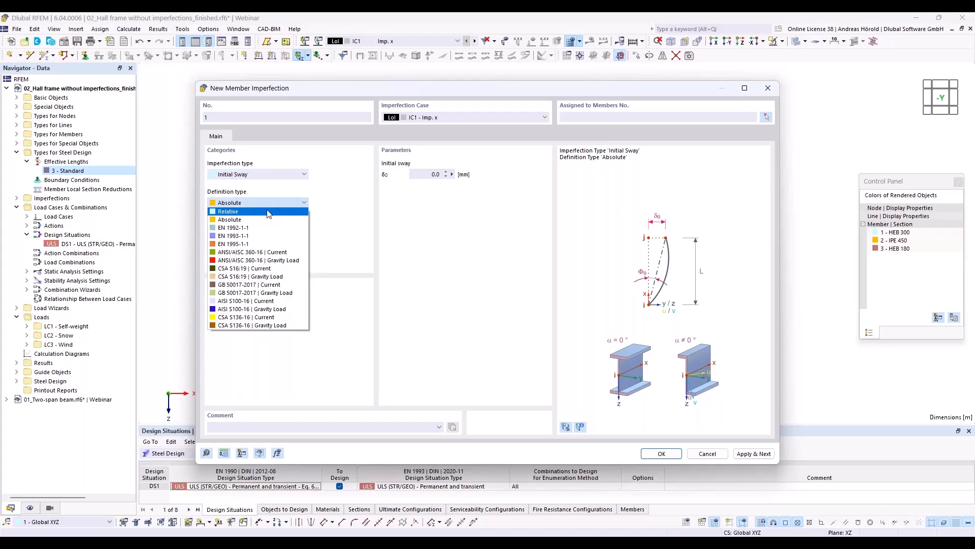
{"action": "left_click", "coordinate": [272, 236]}
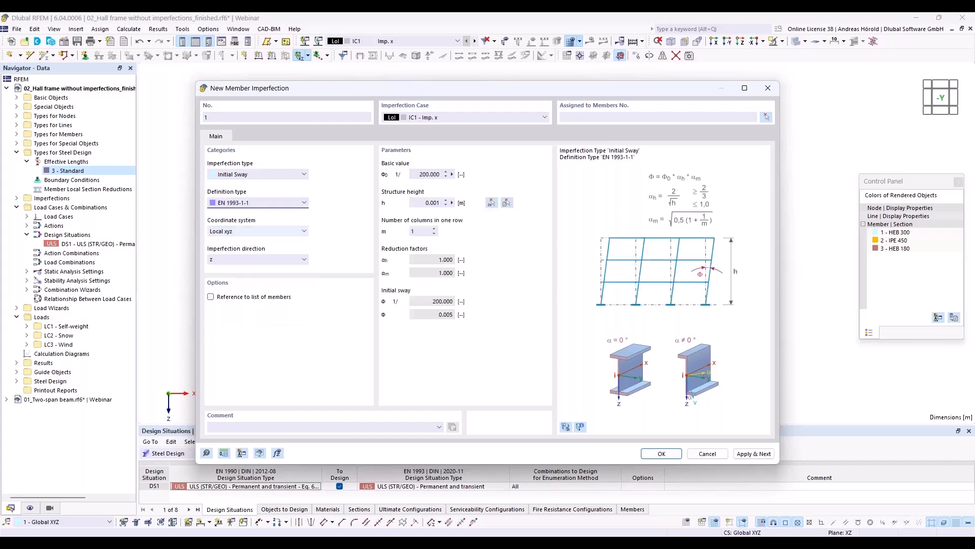
{"action": "left_click", "coordinate": [237, 255]}
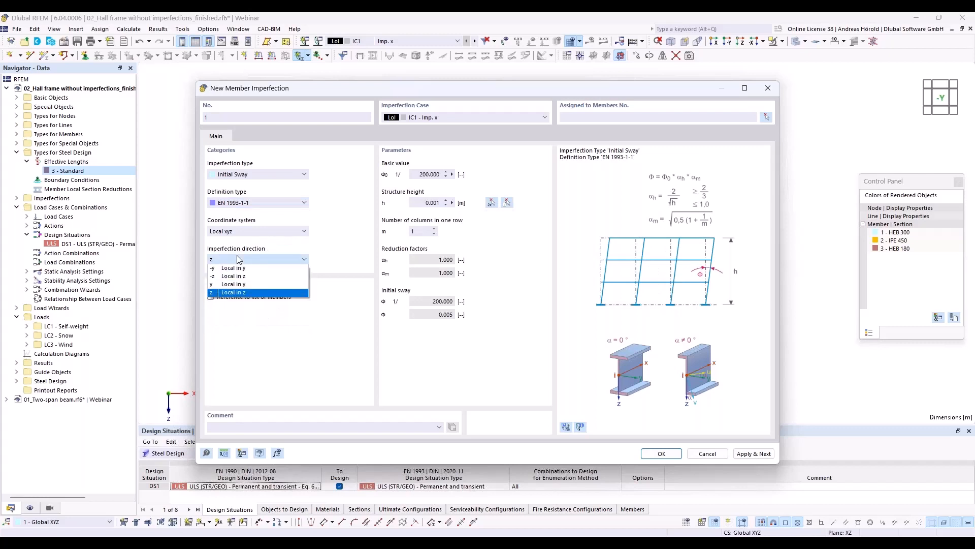
{"action": "left_click", "coordinate": [237, 255]}
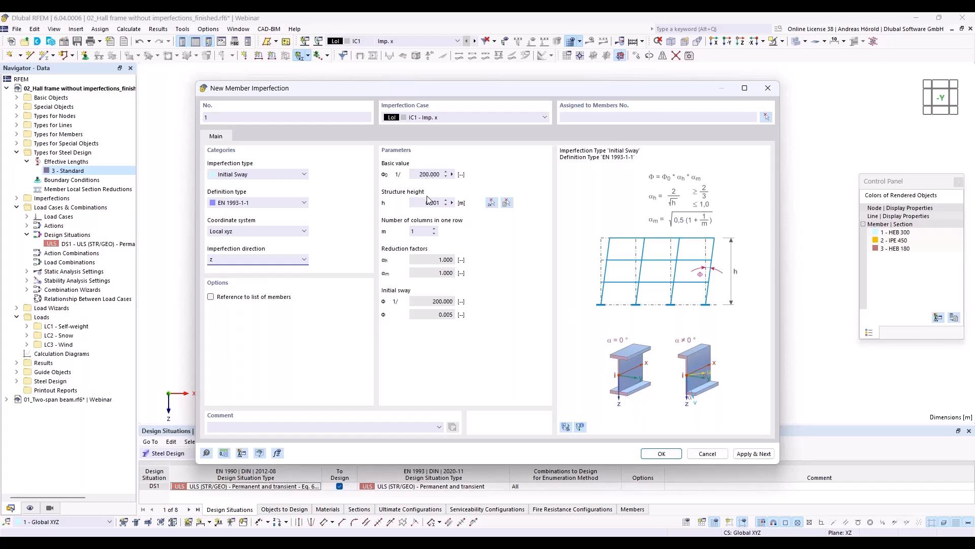
Step: Set the structure height to 8.000 m by picking an inner column's base and top nodes, and the number of columns in one row to 4
{"action": "left_click", "coordinate": [492, 203]}
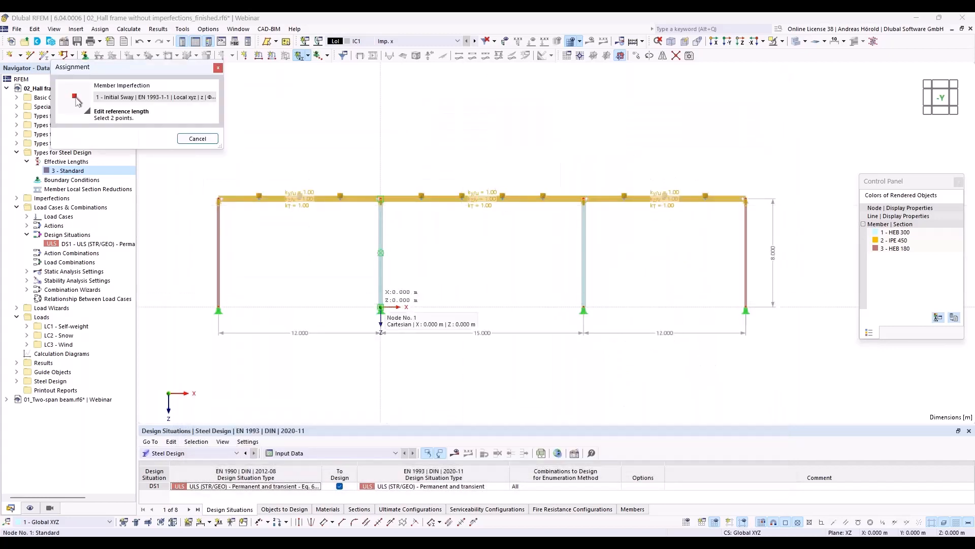
{"action": "left_click", "coordinate": [381, 199]}
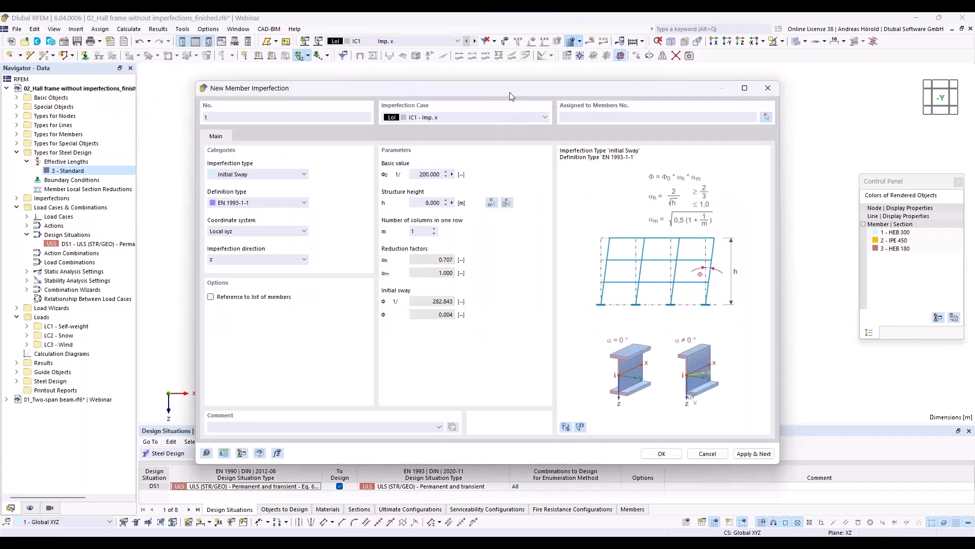
{"action": "mouse_move", "coordinate": [511, 92]}
{"action": "left_mouse_down"}
{"action": "mouse_move", "coordinate": [513, 347]}
{"action": "mouse_move", "coordinate": [504, 86]}
{"action": "left_mouse_up"}
{"action": "left_click", "coordinate": [427, 227]}
{"action": "left_click", "coordinate": [427, 228]}
{"action": "left_click", "coordinate": [428, 227]}
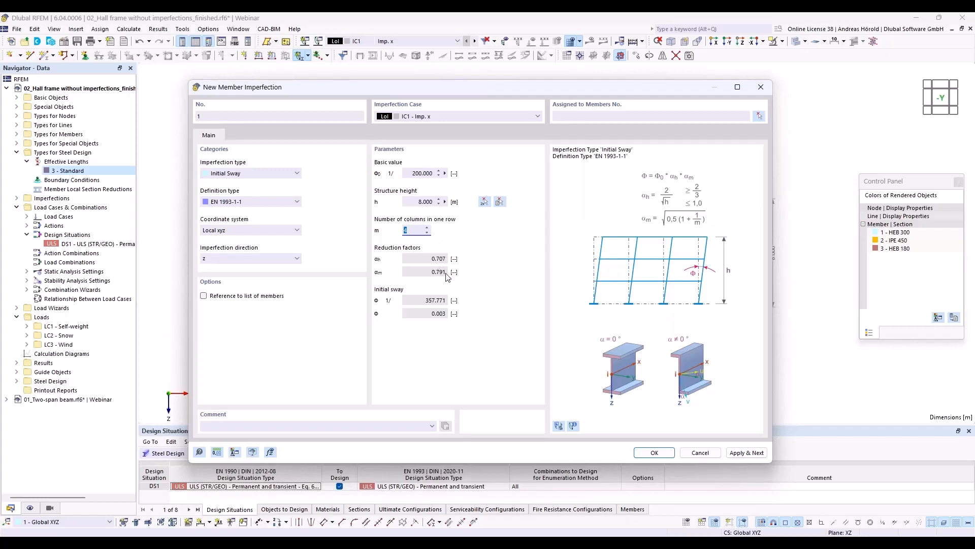
Step: Assign the initial sway imperfection to the four columns, members 1-4, and display the imperfections in the model
{"action": "left_click", "coordinate": [653, 453]}
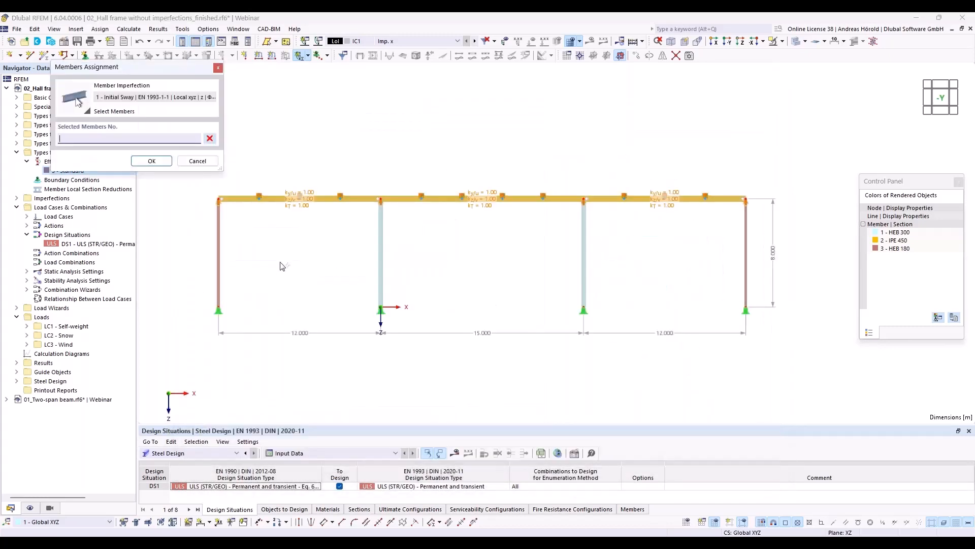
{"action": "left_click_drag", "start_coordinate": [797, 225], "coordinate": [196, 278]}
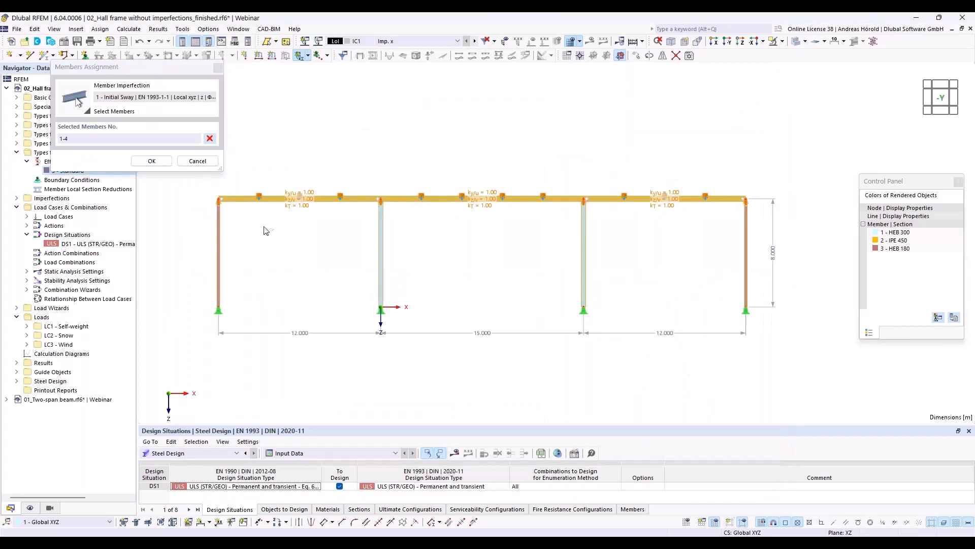
{"action": "left_click", "coordinate": [152, 161]}
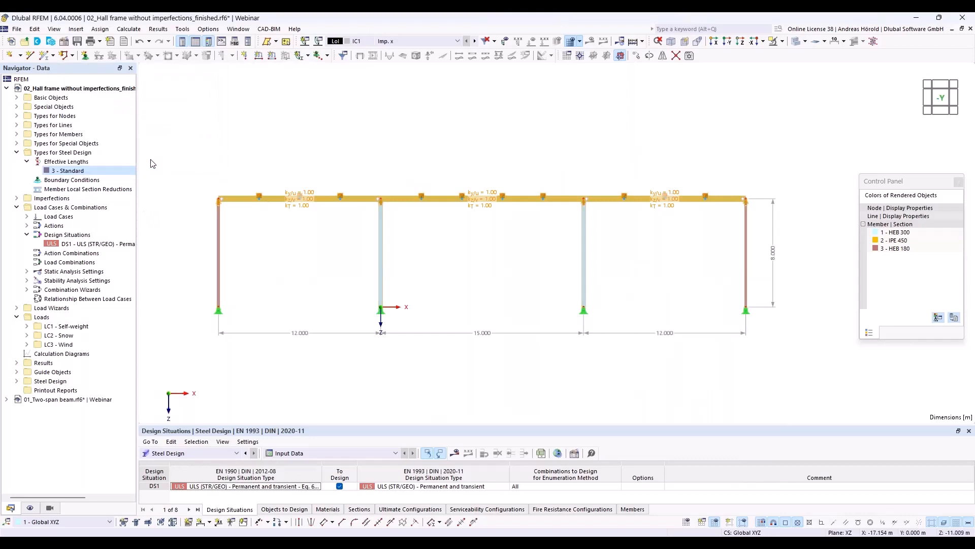
{"action": "left_click", "coordinate": [506, 43]}
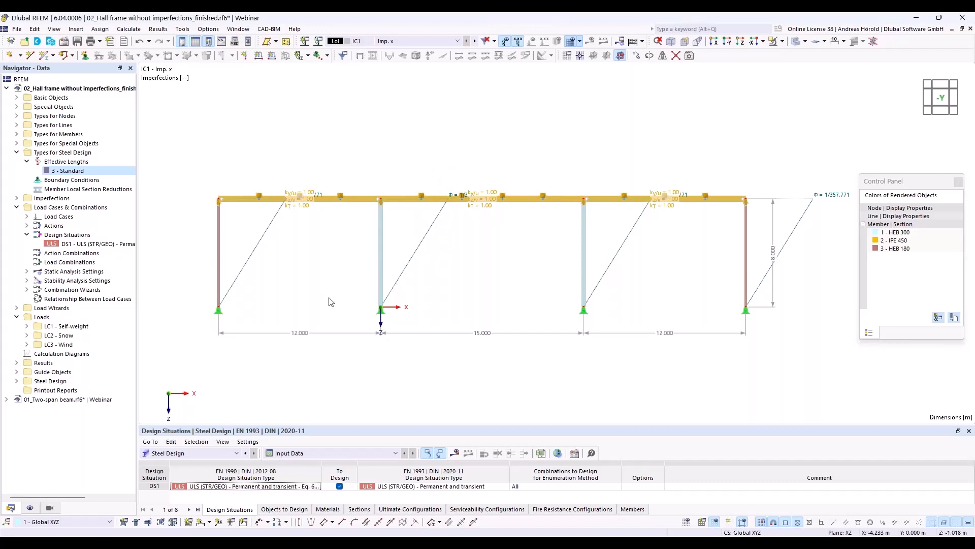
Step: Review the imperfection case option in the combination wizard of design situation DS1, and calculate all
{"action": "left_click", "coordinate": [83, 249]}
{"action": "double_click", "coordinate": [83, 248]}
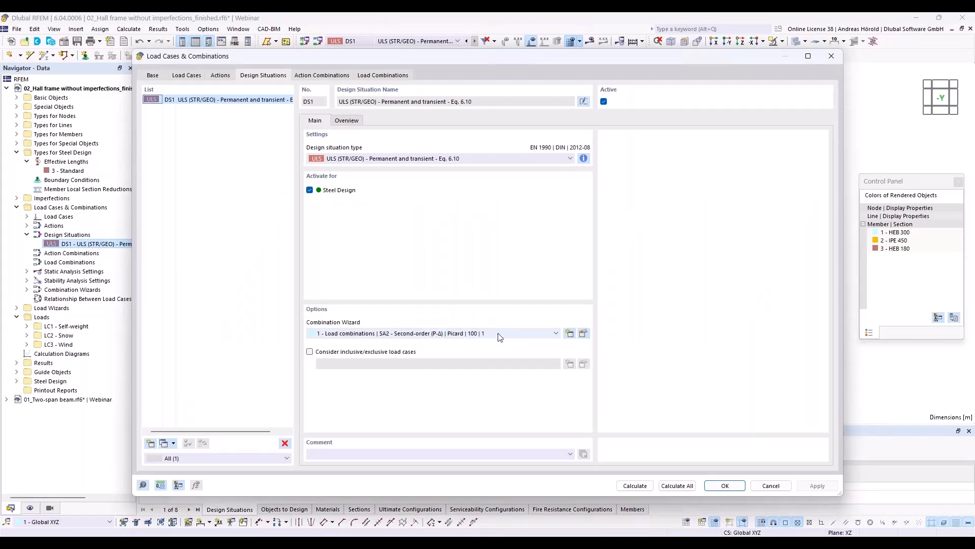
{"action": "left_click", "coordinate": [583, 334]}
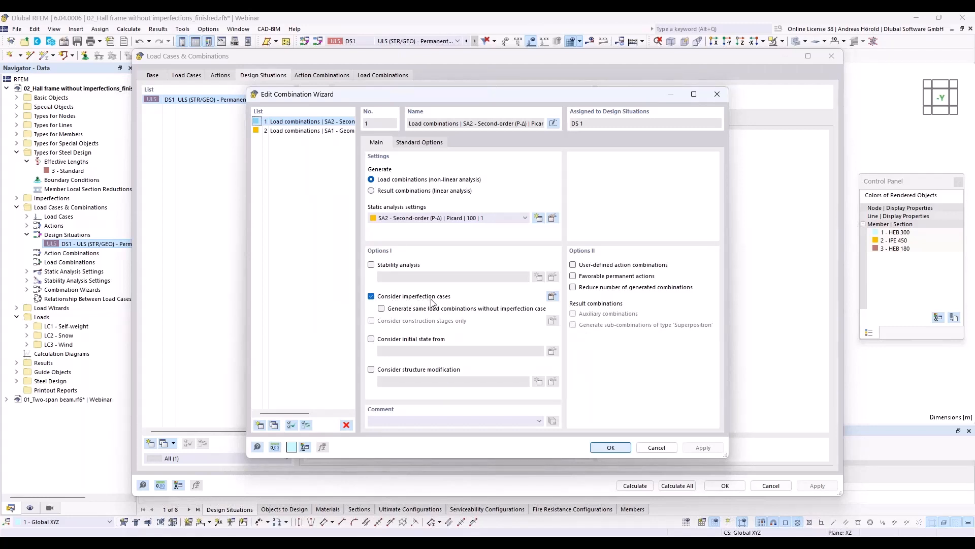
{"action": "left_click", "coordinate": [615, 447]}
{"action": "left_click", "coordinate": [677, 486]}
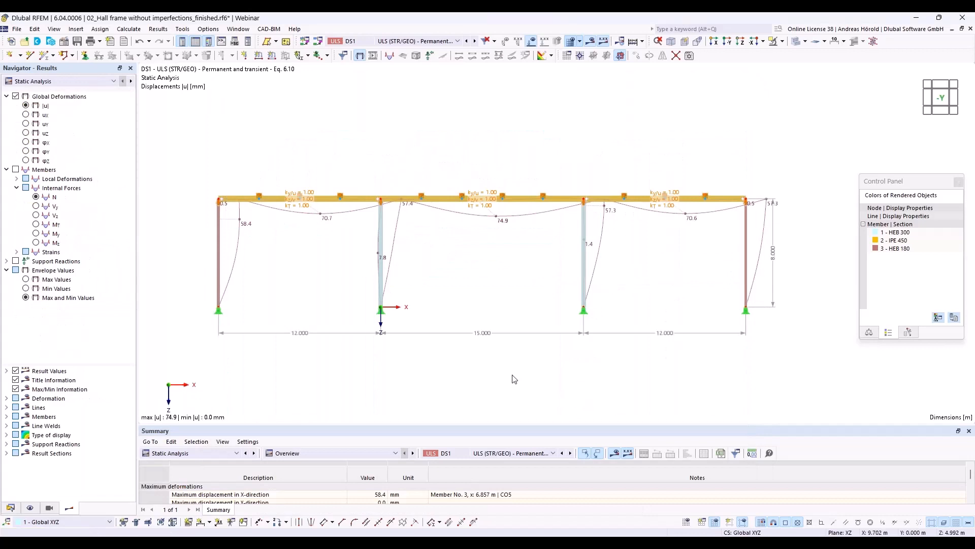
Step: Switch the results table to Steel Design and examine the design ratios on members by design situation in an enlarged table
{"action": "left_click", "coordinate": [224, 453]}
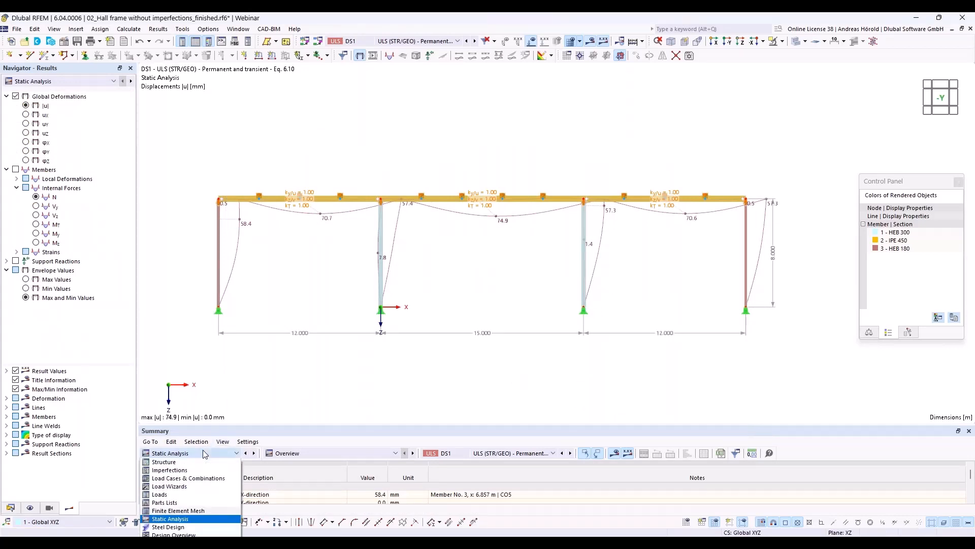
{"action": "left_click", "coordinate": [199, 527]}
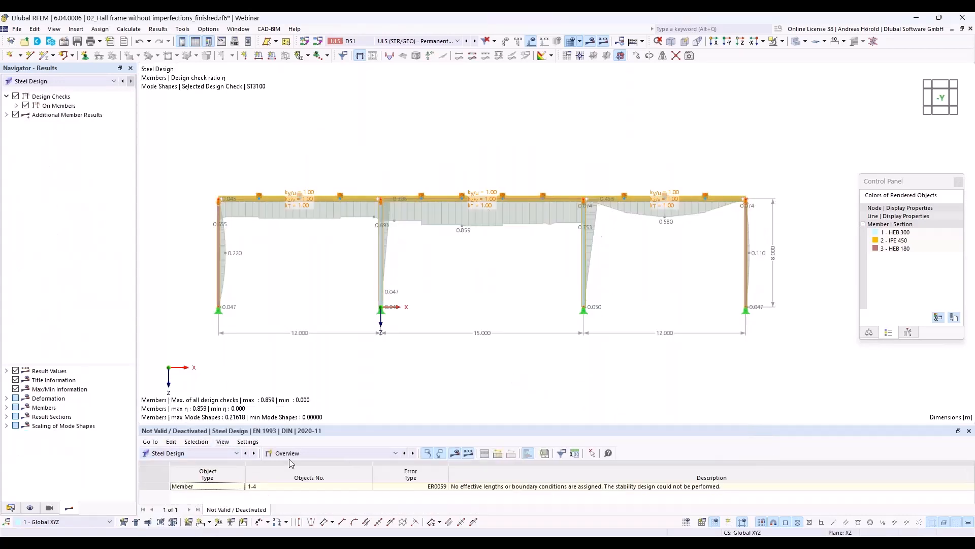
{"action": "left_click_drag", "start_coordinate": [302, 432], "coordinate": [305, 352]}
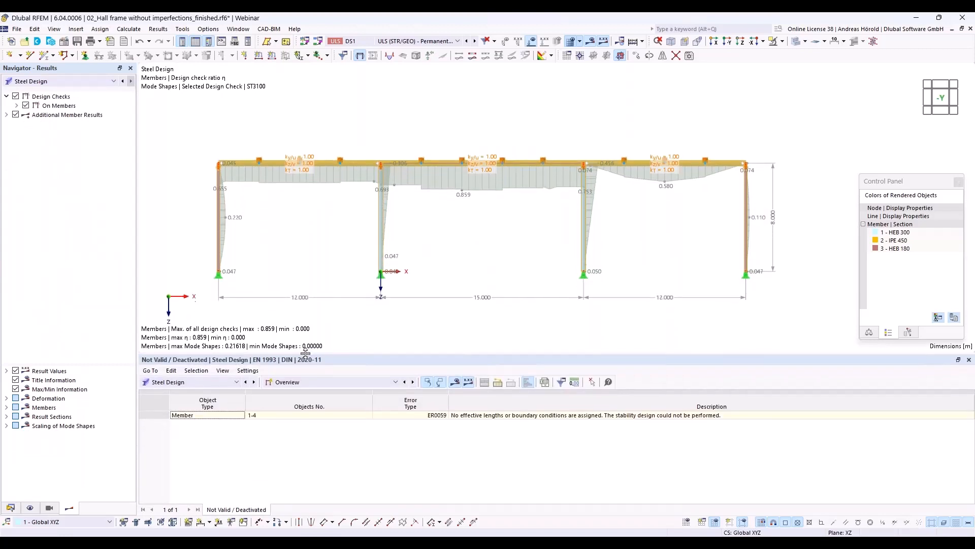
{"action": "left_click", "coordinate": [337, 381]}
{"action": "left_click", "coordinate": [339, 409]}
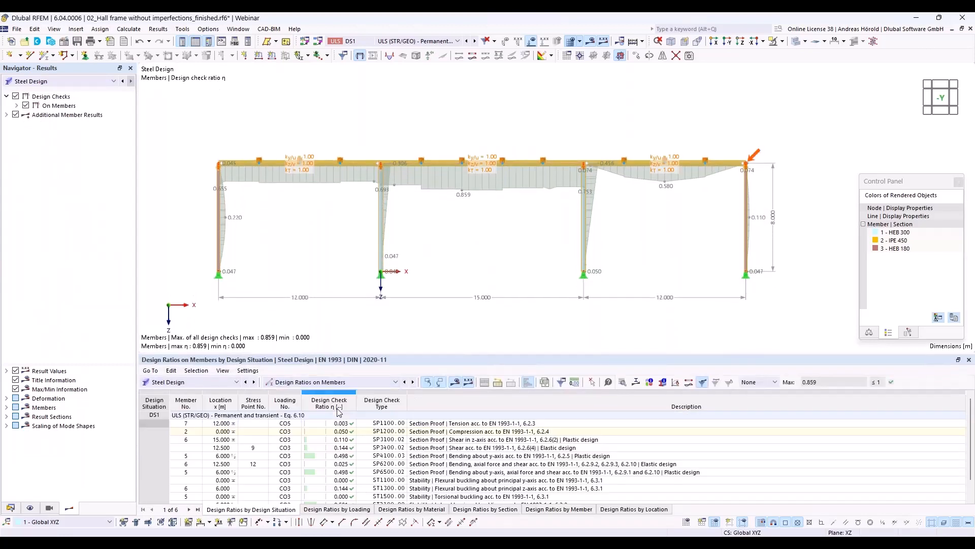
{"action": "left_click_drag", "start_coordinate": [440, 351], "coordinate": [441, 311]}
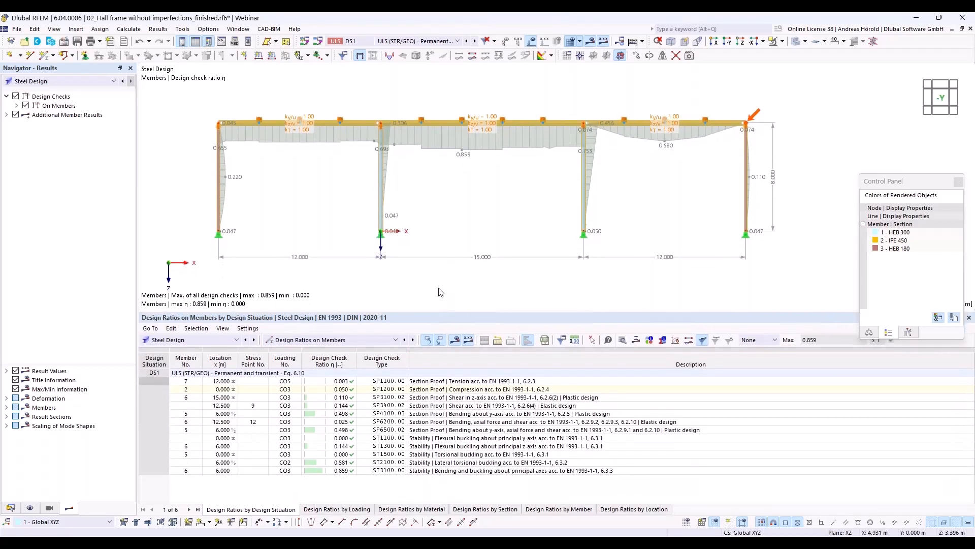